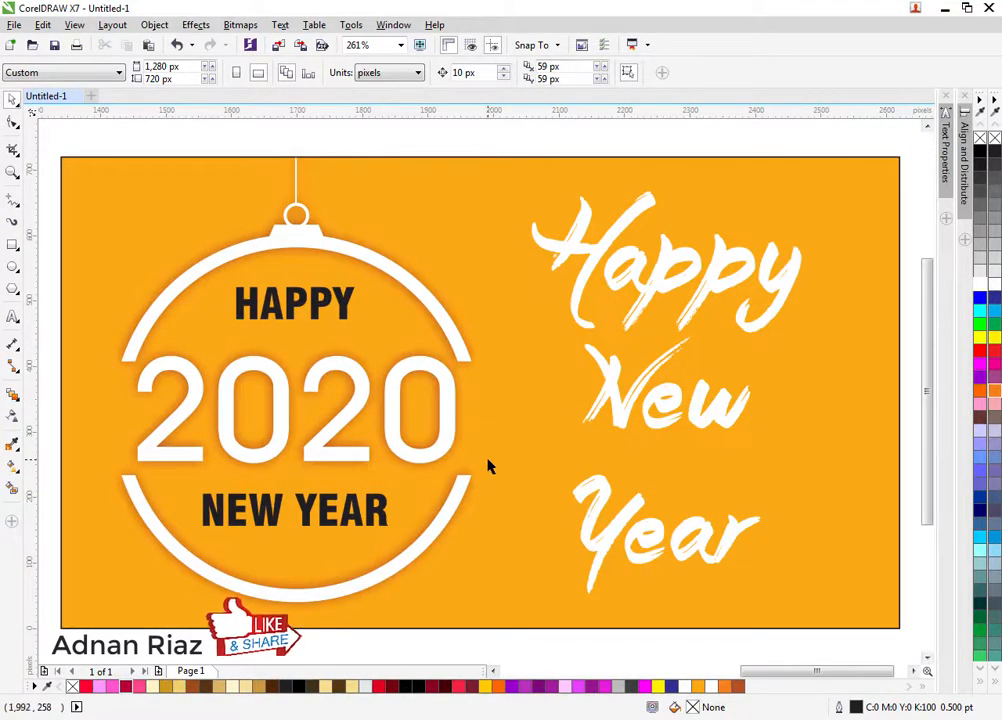
Add a page-sized rectangle of 1,280 × 720 px on the blank page beside the finished design
{"action": "scroll", "coordinate": [489, 465], "scroll_direction": "down", "scroll_amount": 2}
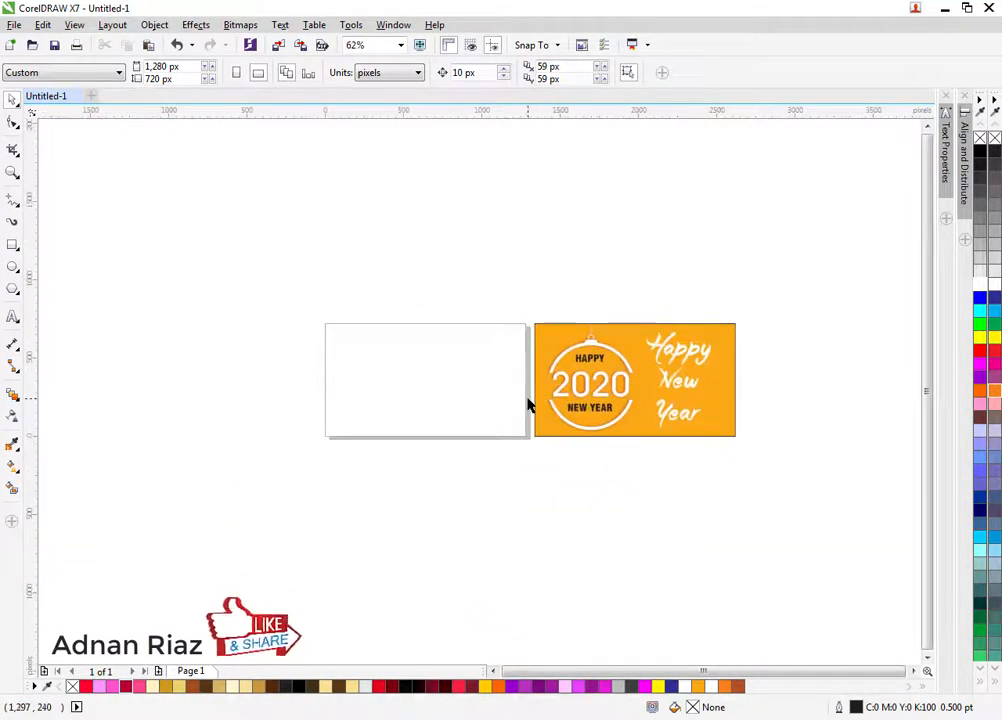
{"action": "key", "text": "z"}
{"action": "left_click_drag", "start_coordinate": [767, 315], "coordinate": [309, 456]}
{"action": "left_click_drag", "start_coordinate": [235, 436], "coordinate": [215, 409]}
{"action": "double_click", "coordinate": [15, 246]}
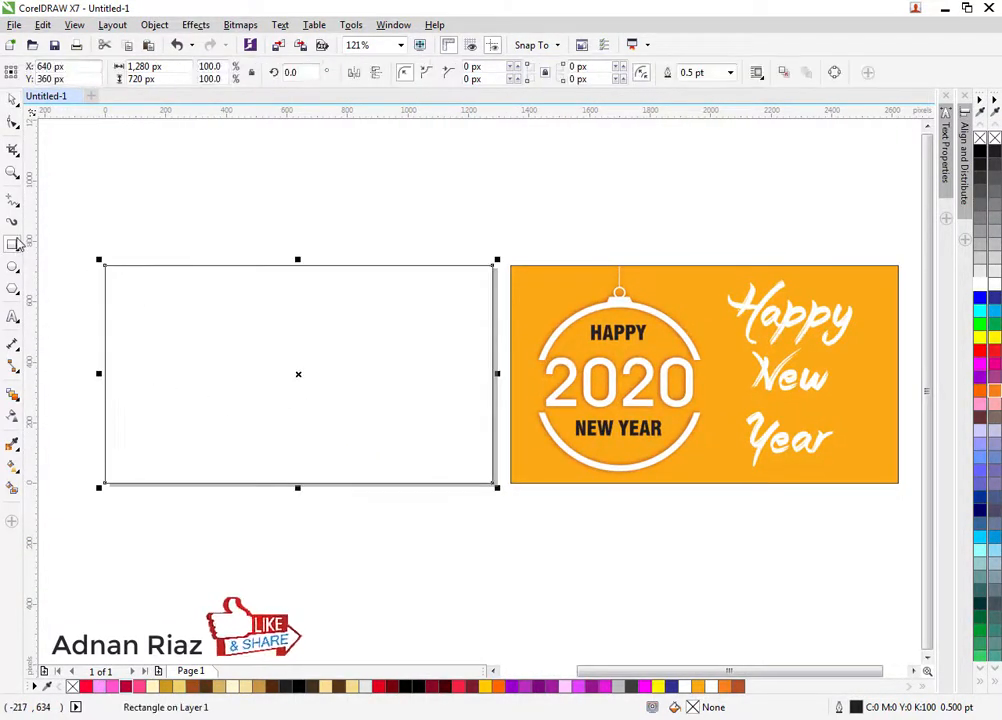
{"action": "left_click", "coordinate": [12, 102]}
{"action": "left_click", "coordinate": [74, 142]}
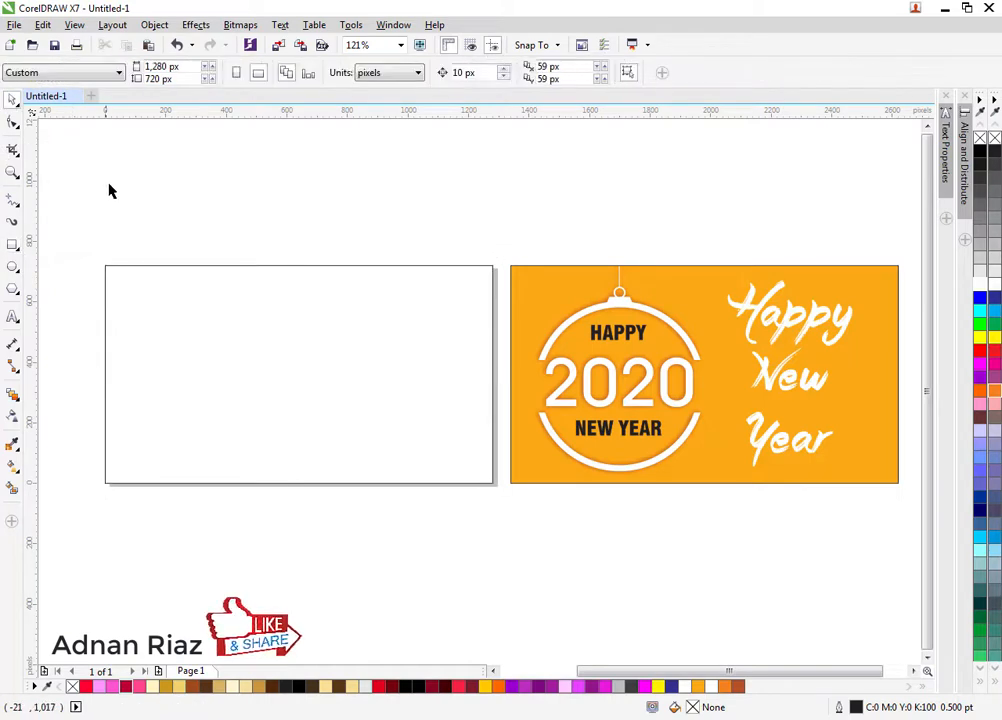
Fill the page-sized rectangle with the same orange as the finished design
{"action": "left_click", "coordinate": [220, 341]}
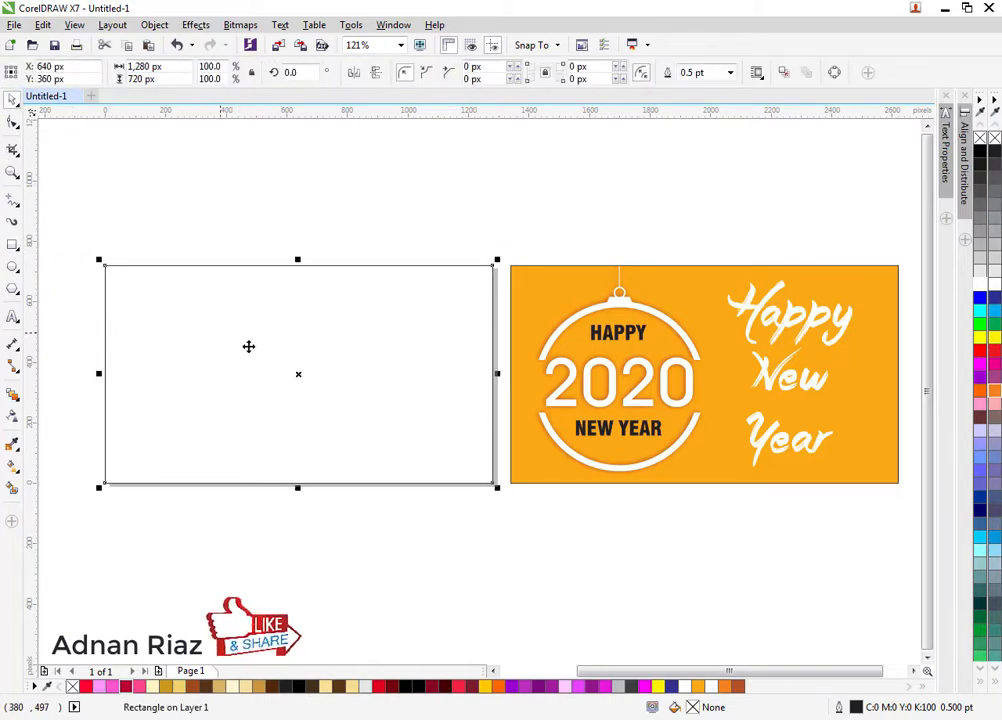
{"action": "left_click", "coordinate": [698, 686]}
{"action": "left_click", "coordinate": [568, 552]}
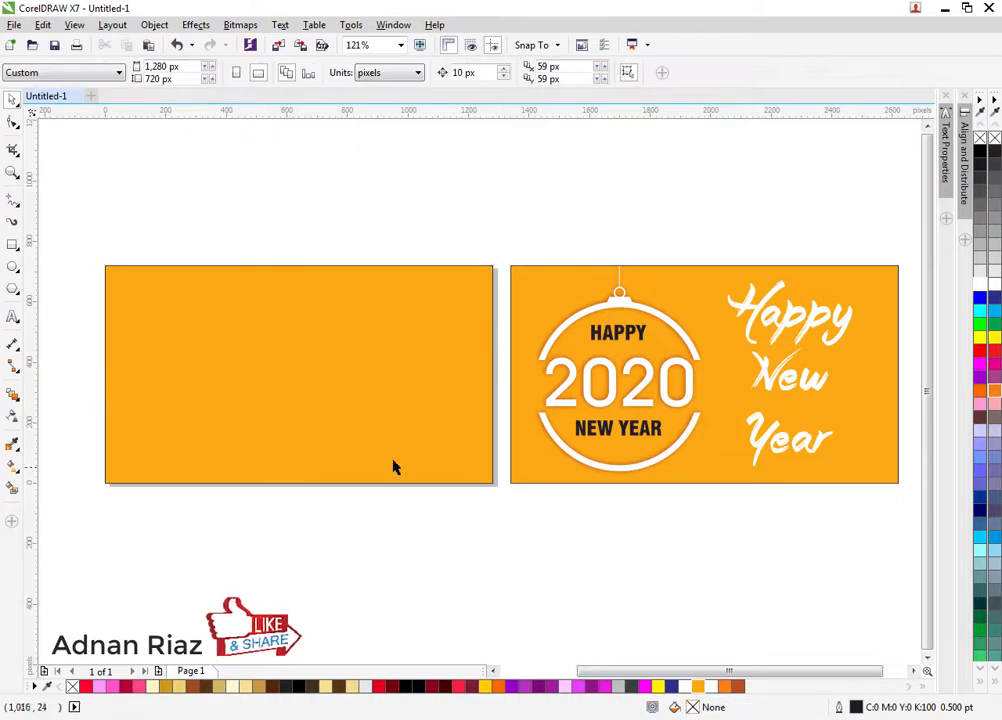
Draw a circle about 541 px in diameter on the orange rectangle
{"action": "left_click", "coordinate": [12, 266]}
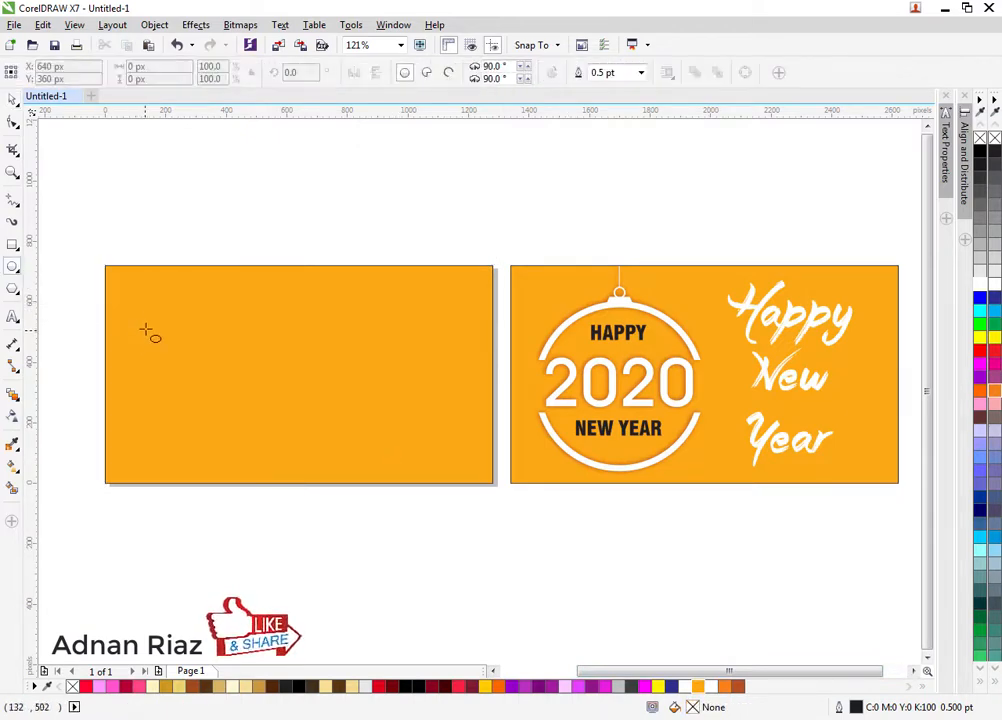
{"action": "left_click_drag", "start_coordinate": [146, 321], "coordinate": [313, 489]}
{"action": "left_click", "coordinate": [11, 99]}
Centre the circle on the orange rectangle and shift it horizontally into the left half, to about X 383 px
{"action": "left_click", "coordinate": [137, 273], "text": "shift"}
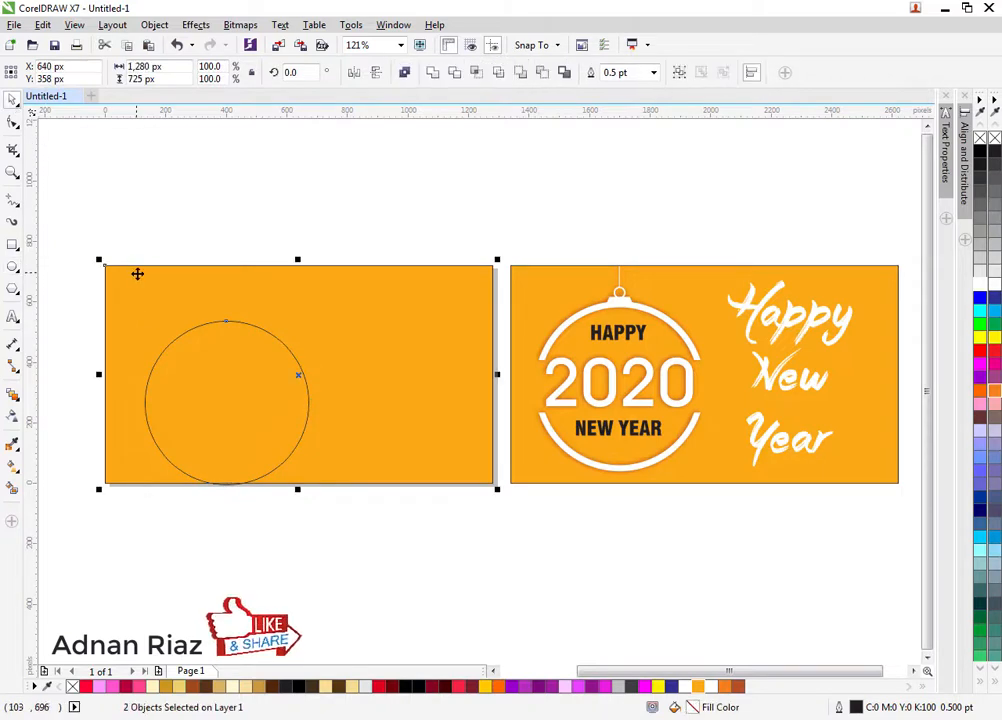
{"action": "key", "text": "c"}
{"action": "key", "text": "e"}
{"action": "left_click", "coordinate": [221, 233]}
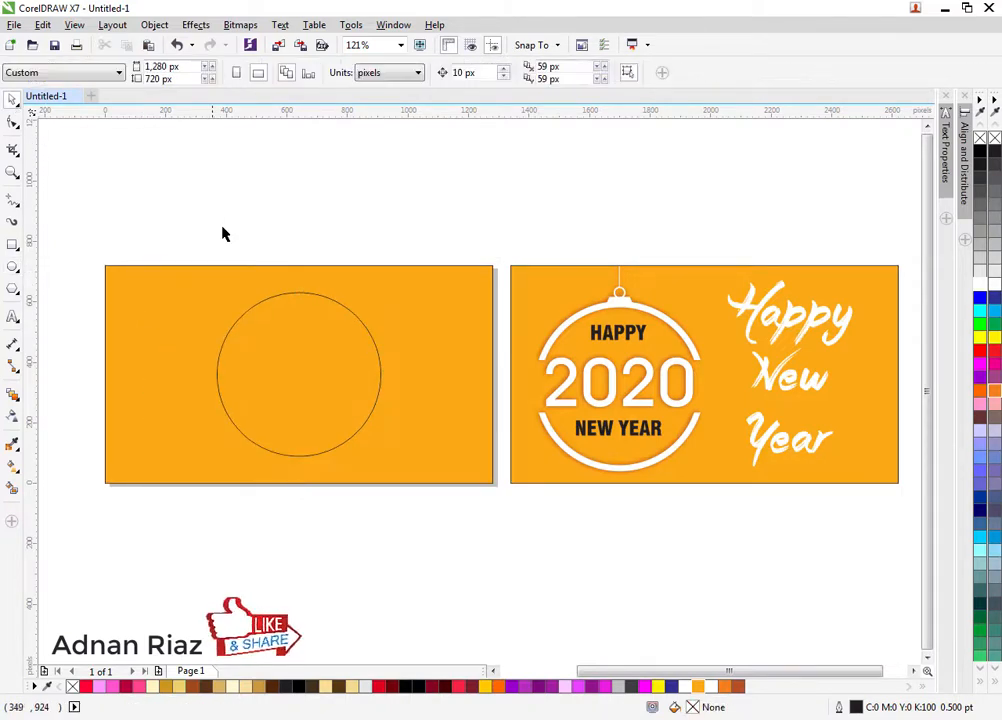
{"action": "mouse_move", "coordinate": [295, 355]}
{"action": "left_mouse_down"}
{"action": "mouse_move", "coordinate": [217, 358]}
{"action": "mouse_move", "coordinate": [300, 369]}
{"action": "left_mouse_up"}
Set the circle's outline width to 3.0 pt
{"action": "scroll", "coordinate": [300, 369], "scroll_direction": "up", "scroll_amount": 2}
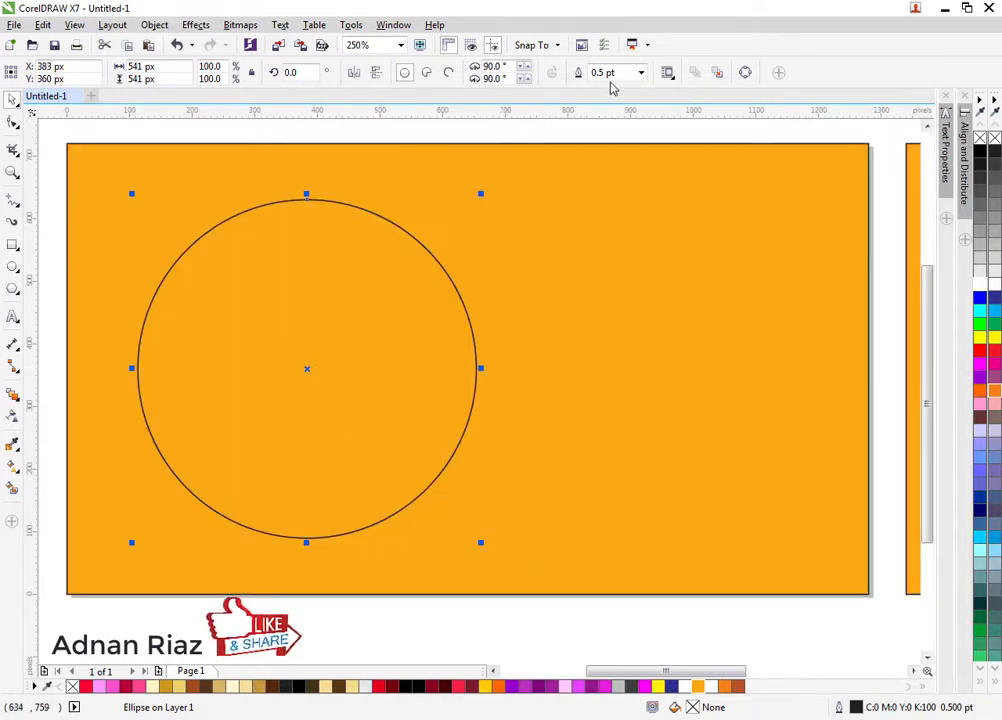
{"action": "left_click", "coordinate": [642, 75]}
{"action": "left_click", "coordinate": [609, 148]}
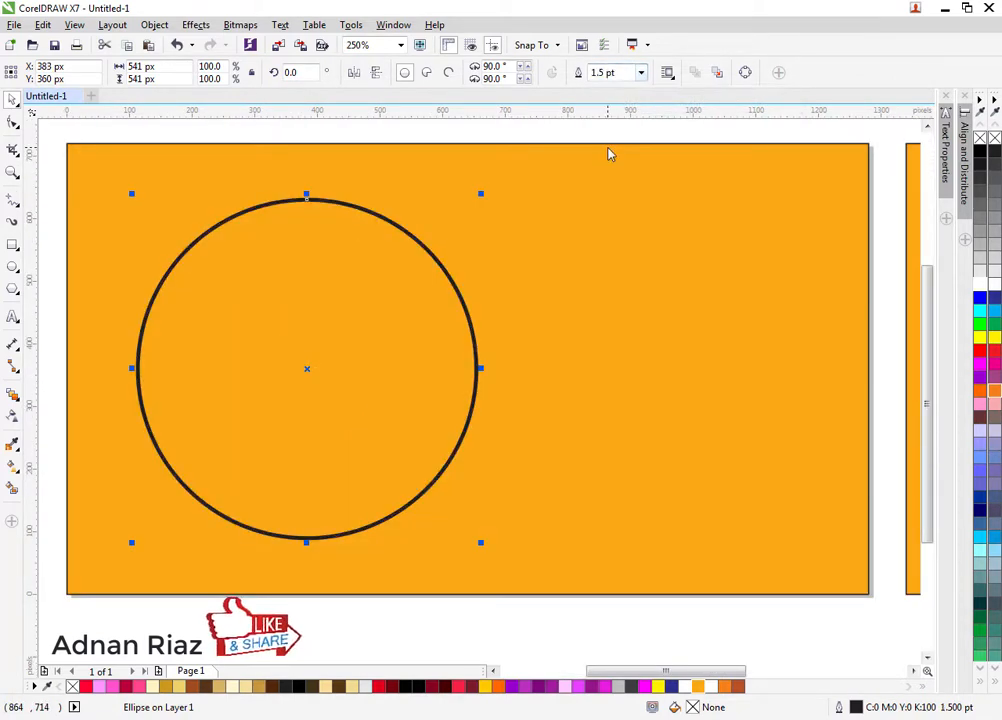
{"action": "left_click", "coordinate": [641, 73]}
{"action": "left_click", "coordinate": [622, 159]}
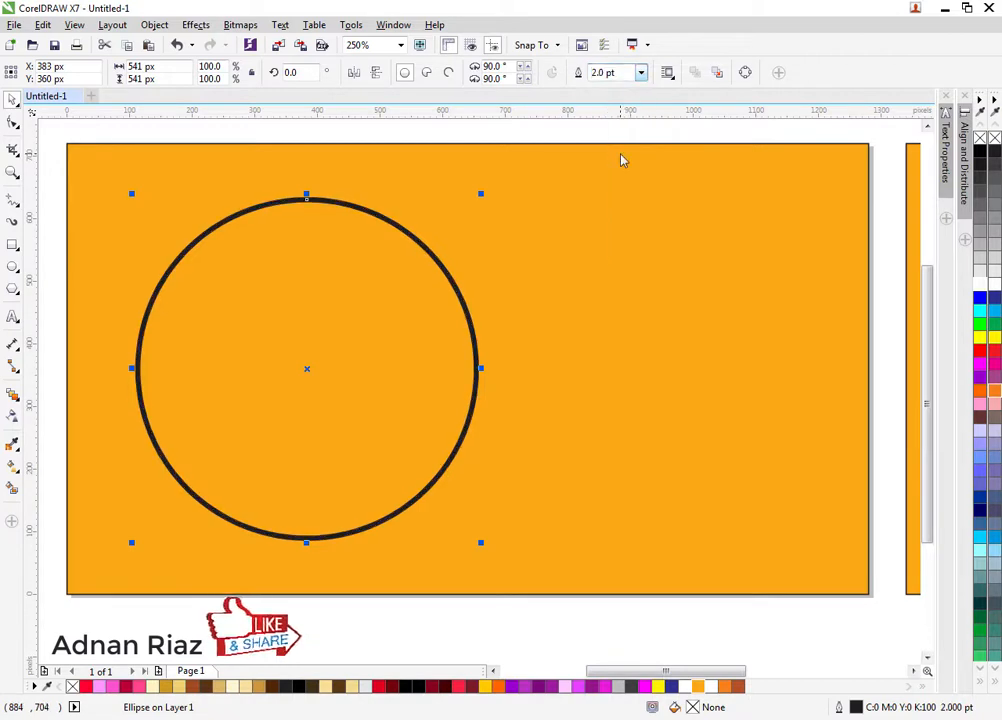
{"action": "left_click", "coordinate": [641, 73]}
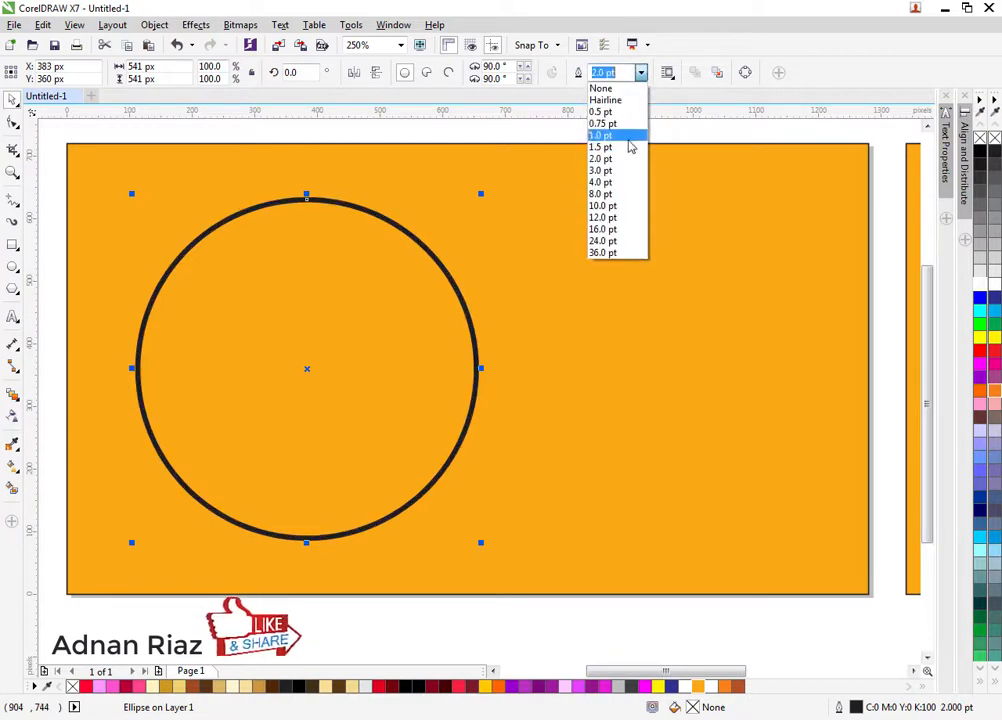
{"action": "left_click", "coordinate": [620, 172]}
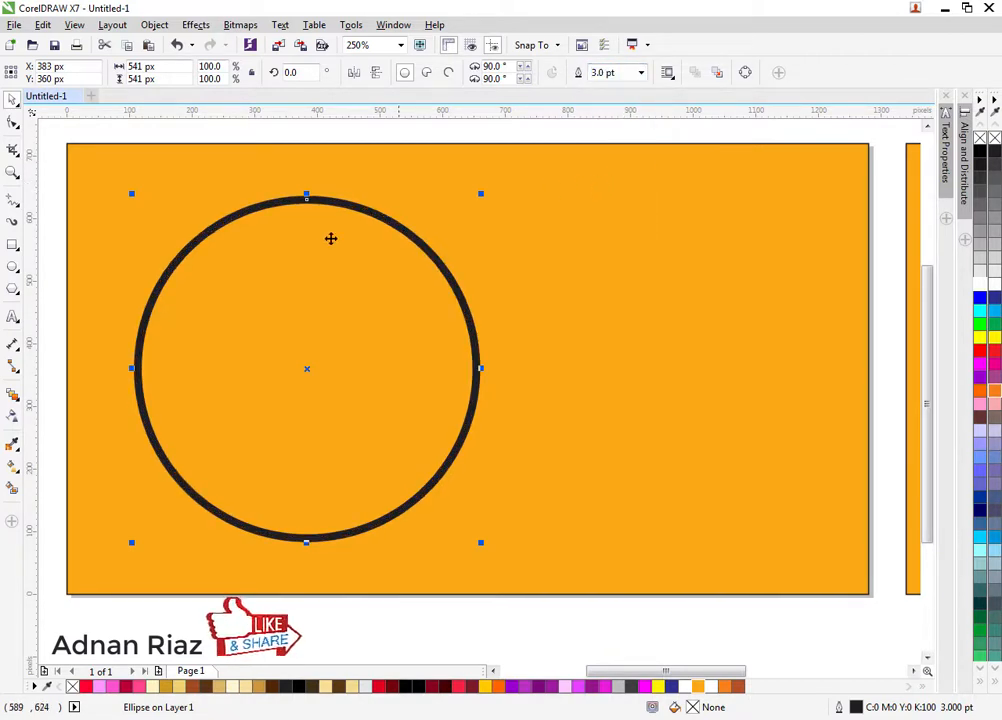
Convert the circle's outline into a ring-shaped object
{"action": "key", "text": "ctrl+q"}
{"action": "left_click_drag", "start_coordinate": [321, 275], "coordinate": [349, 317]}
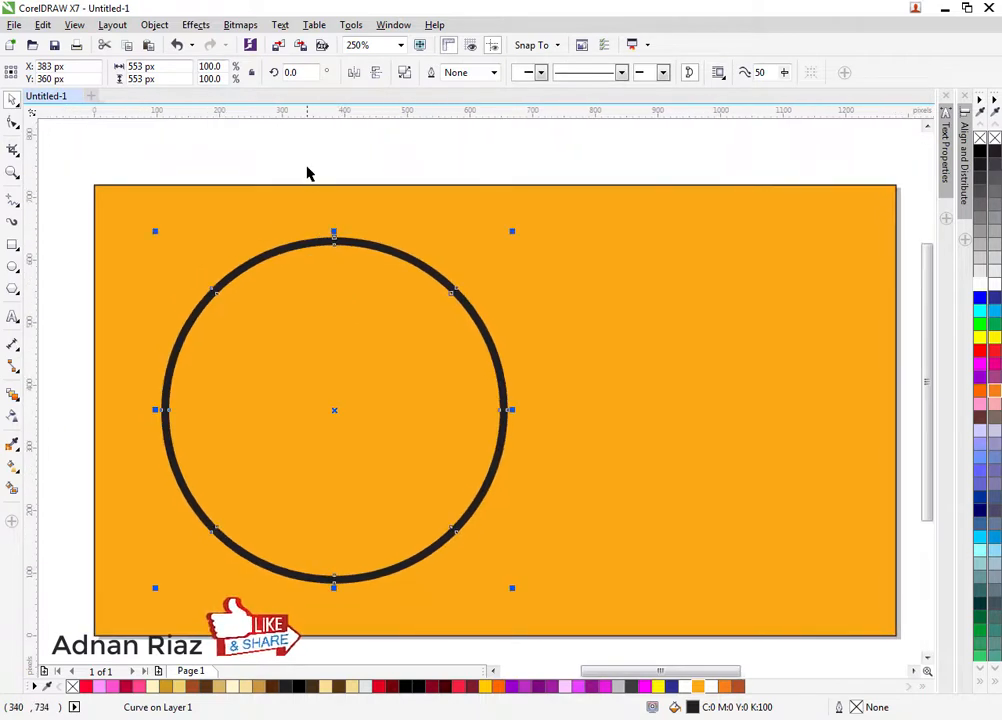
{"action": "left_click", "coordinate": [308, 168]}
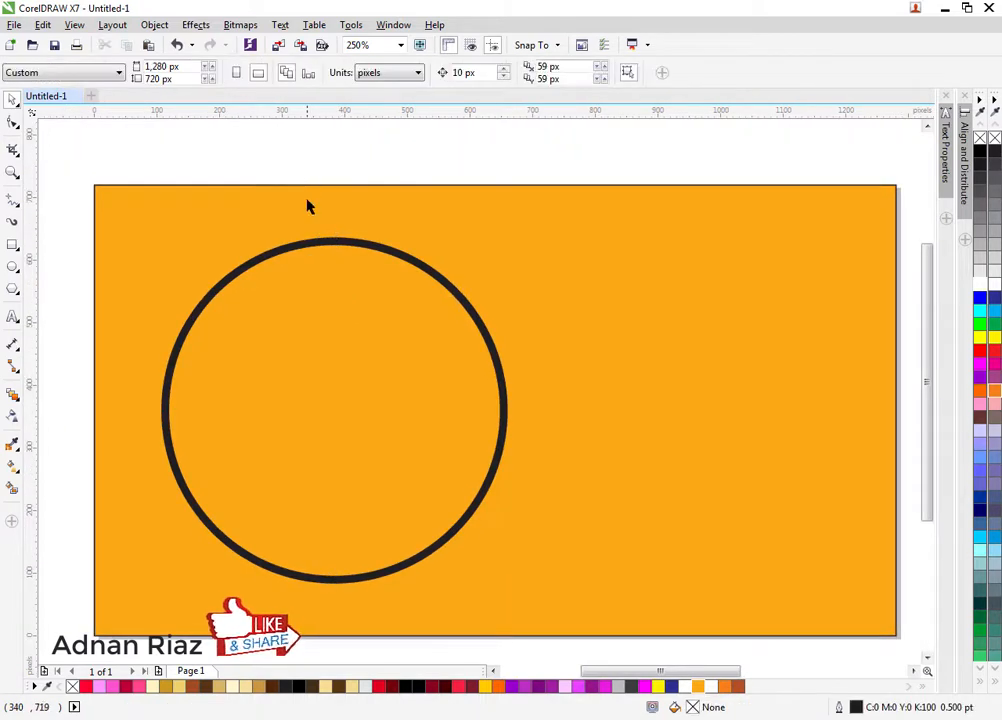
Add the artistic text 2020 over the ring and set its font to AvantGarde Md BT
{"action": "left_click", "coordinate": [12, 317]}
{"action": "left_click", "coordinate": [150, 380]}
{"action": "type", "text": "2020"}
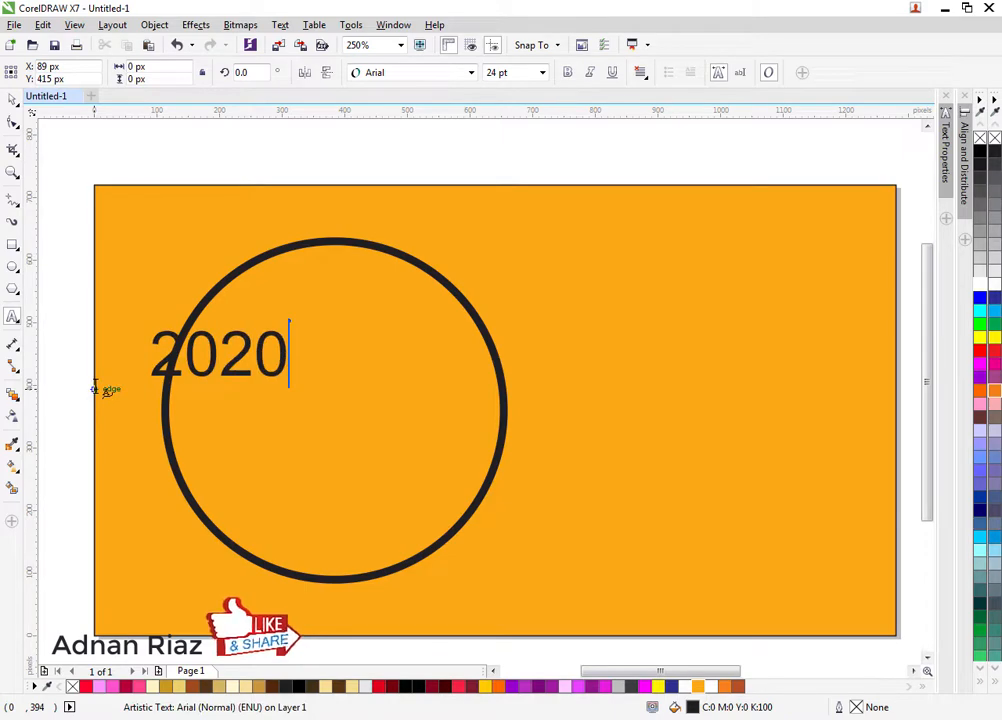
{"action": "key", "text": "Escape"}
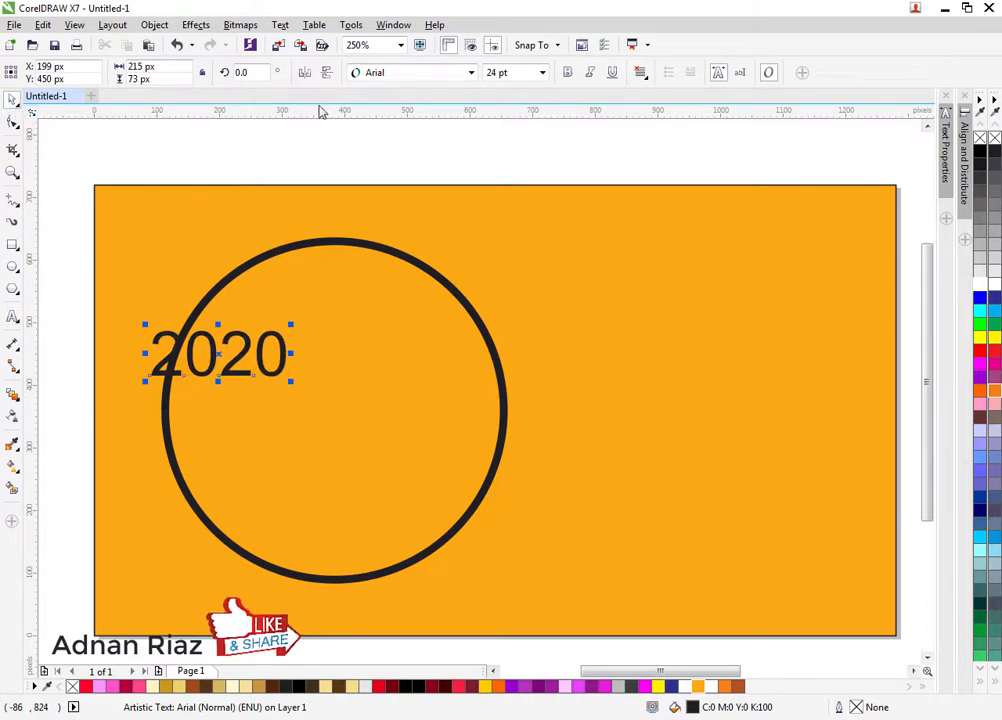
{"action": "left_click", "coordinate": [400, 72]}
{"action": "mouse_move", "coordinate": [400, 152]}
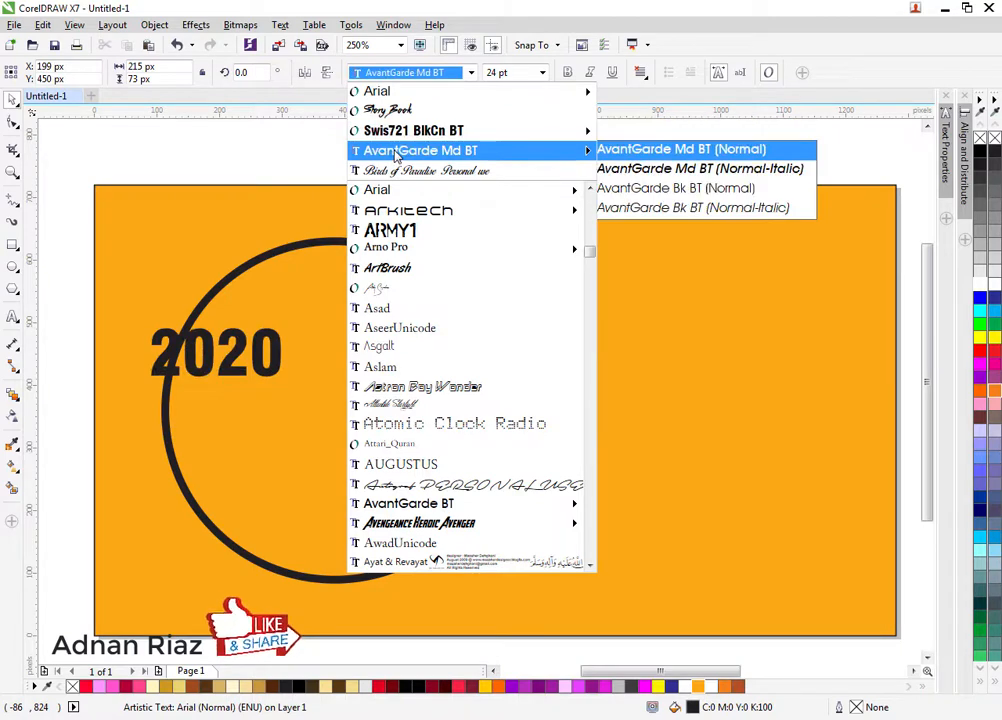
{"action": "left_click", "coordinate": [398, 151]}
Enlarge the 2020 text to about 348 px wide and centre it inside the ring
{"action": "left_click_drag", "start_coordinate": [296, 327], "coordinate": [432, 386]}
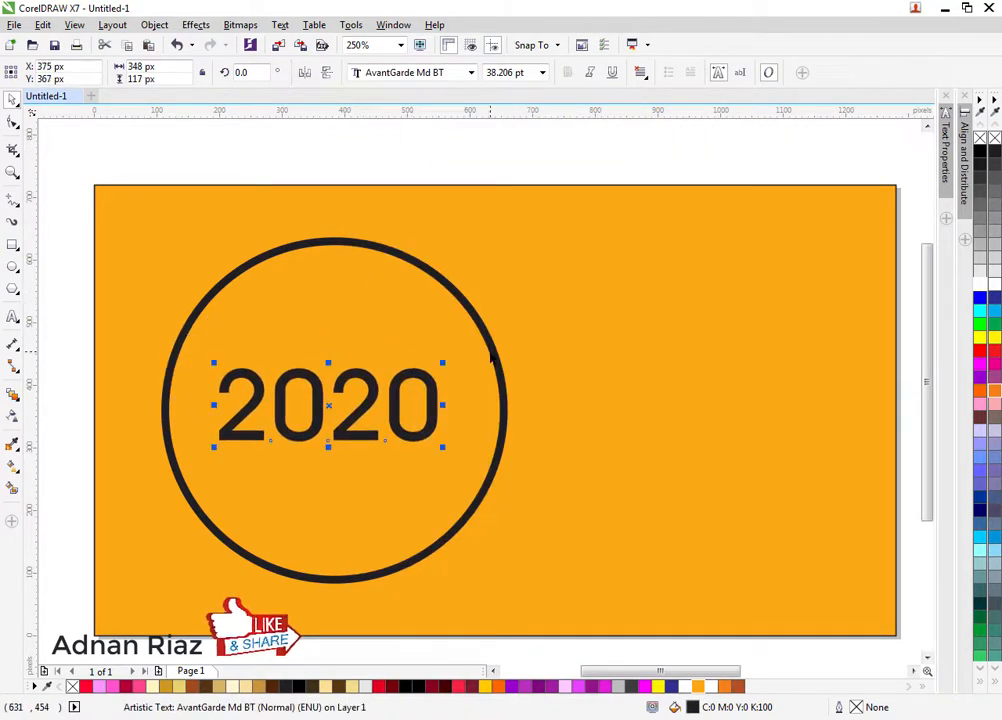
{"action": "left_click", "coordinate": [488, 352], "text": "shift"}
{"action": "key", "text": "c"}
{"action": "key", "text": "e"}
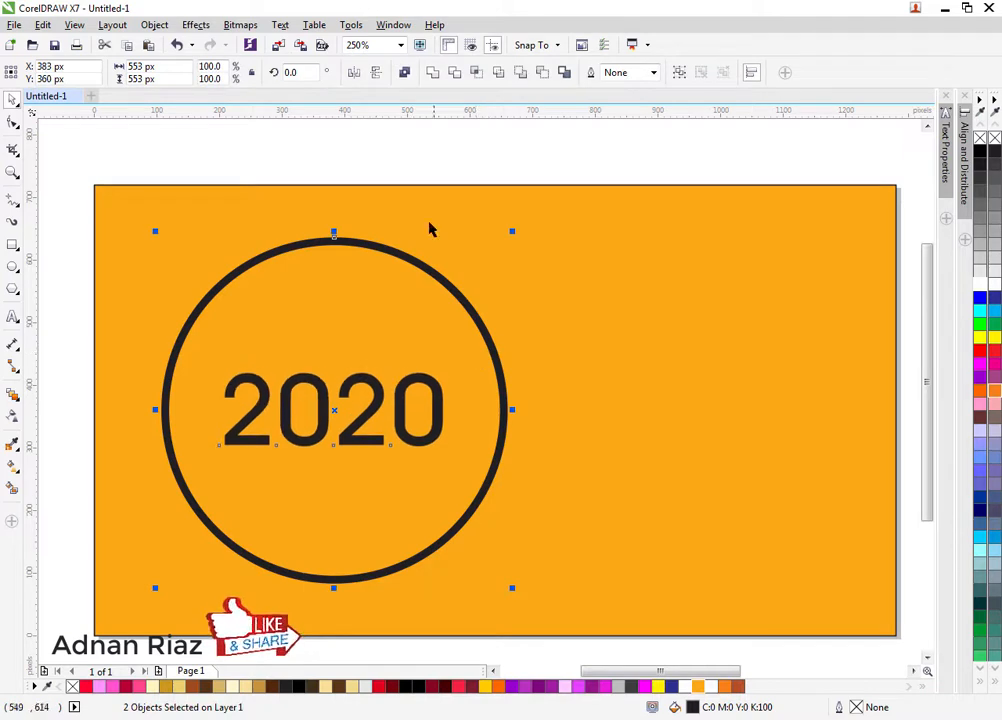
Scale the 2020 text up from its centre to about 511 px wide so it spans the ring
{"action": "left_click", "coordinate": [425, 335]}
{"action": "left_click", "coordinate": [430, 378]}
{"action": "left_click_drag", "start_coordinate": [450, 368], "coordinate": [503, 345]}
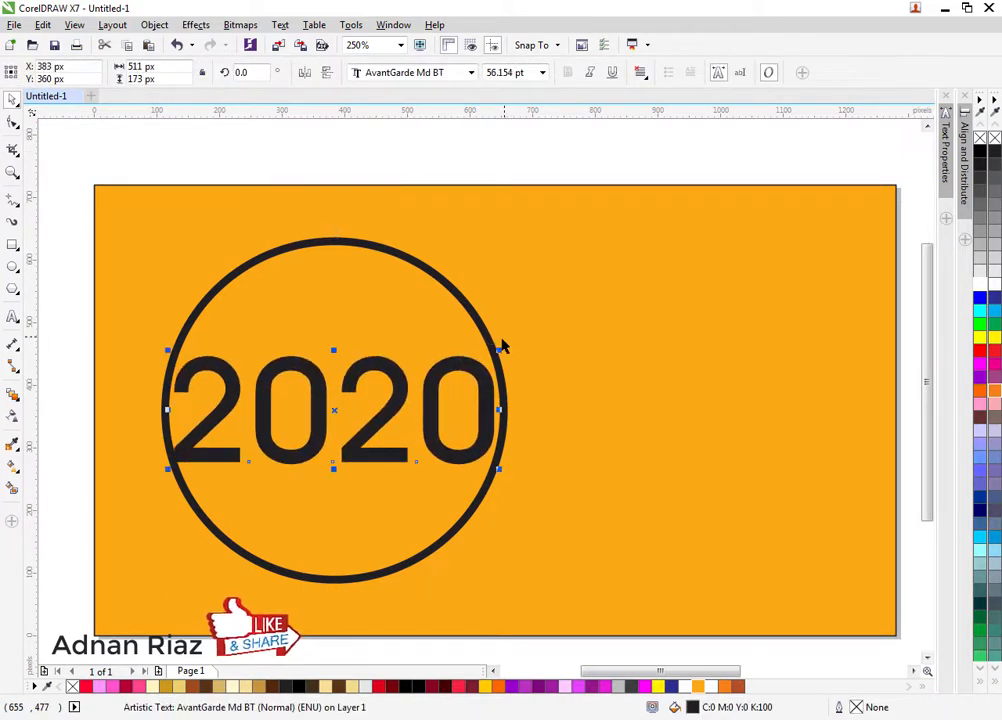
{"action": "left_click", "coordinate": [491, 341], "text": "shift"}
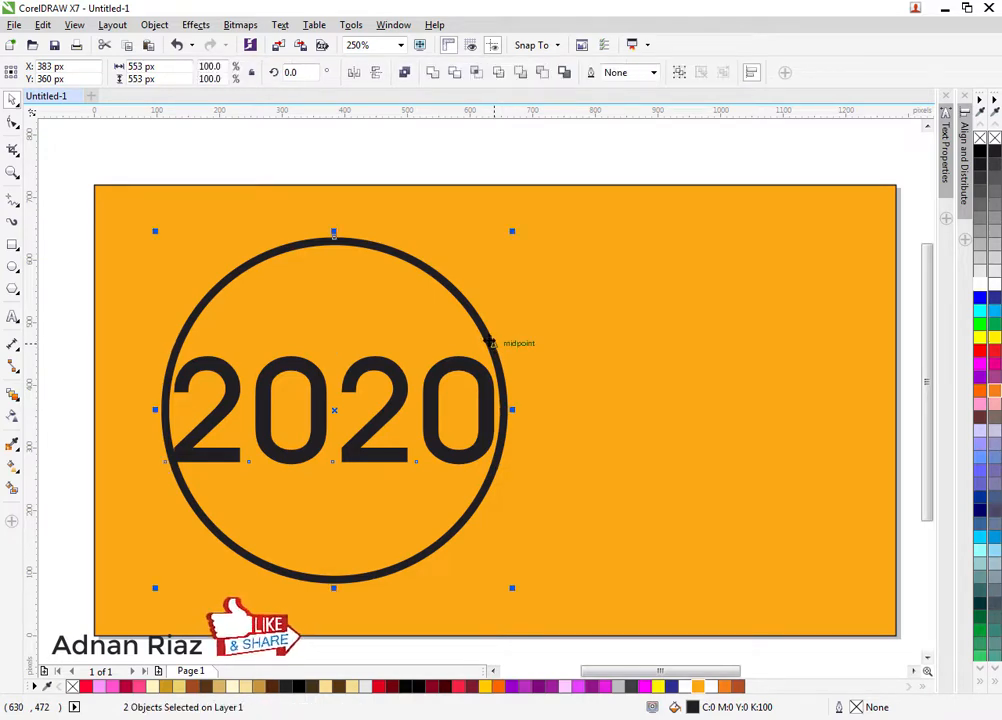
{"action": "scroll", "coordinate": [455, 336], "scroll_direction": "down", "scroll_amount": 1}
{"action": "left_click_drag", "start_coordinate": [455, 336], "coordinate": [426, 332]}
{"action": "left_click", "coordinate": [428, 248]}
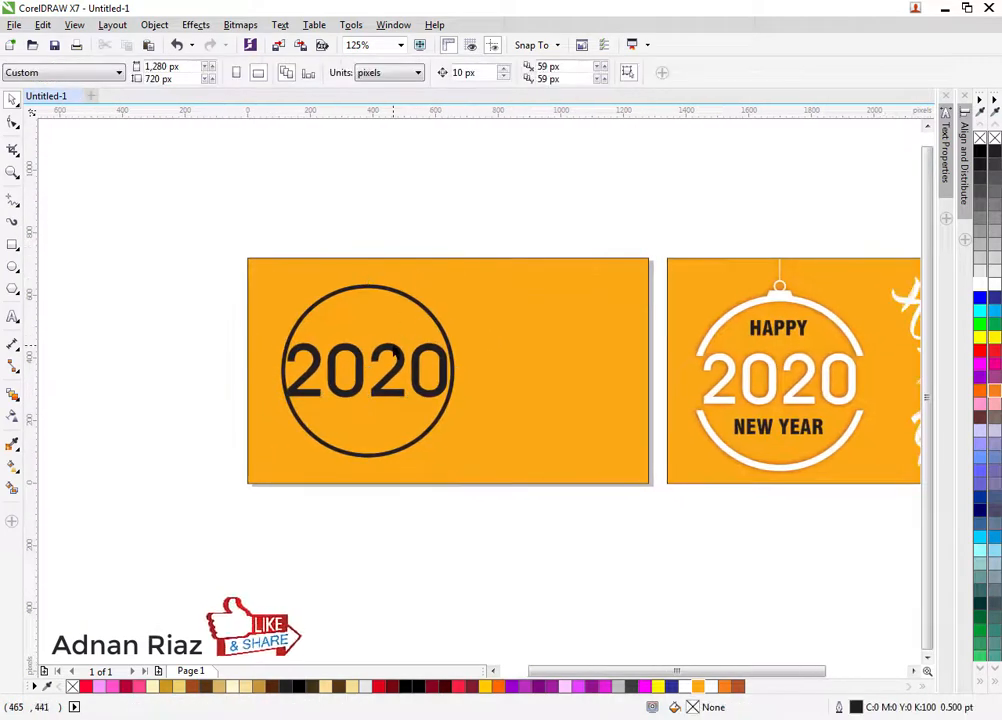
Draw a rectangle about 623 × 180 px across the ring, enclosing the 2020 text
{"action": "scroll", "coordinate": [395, 357], "scroll_direction": "up", "scroll_amount": 1}
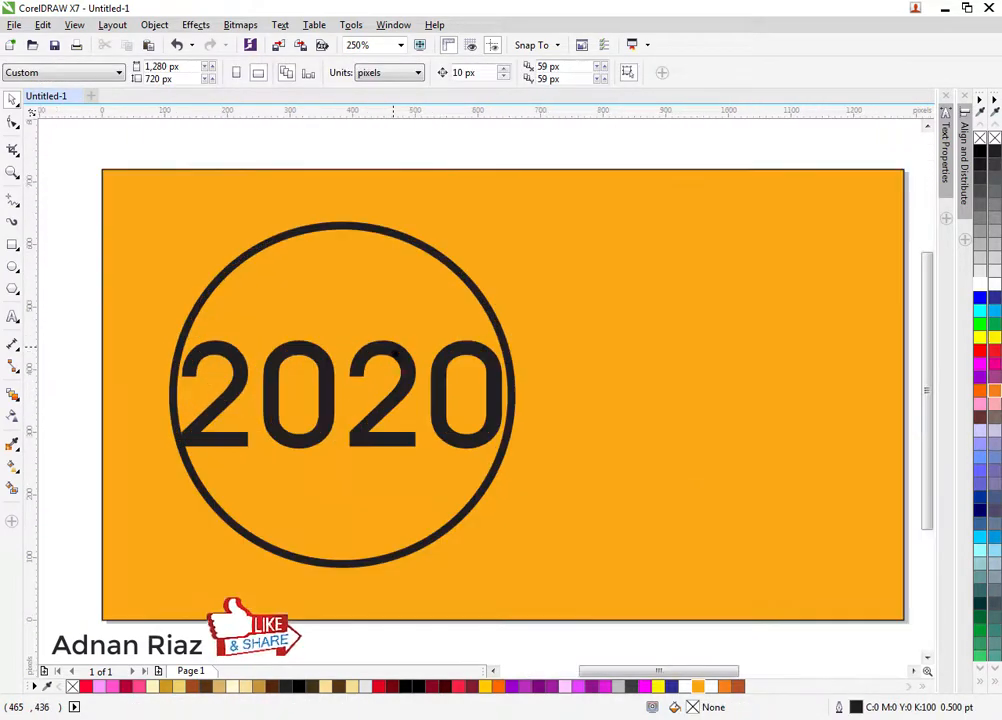
{"action": "left_click", "coordinate": [13, 245]}
{"action": "left_click_drag", "start_coordinate": [141, 340], "coordinate": [531, 451]}
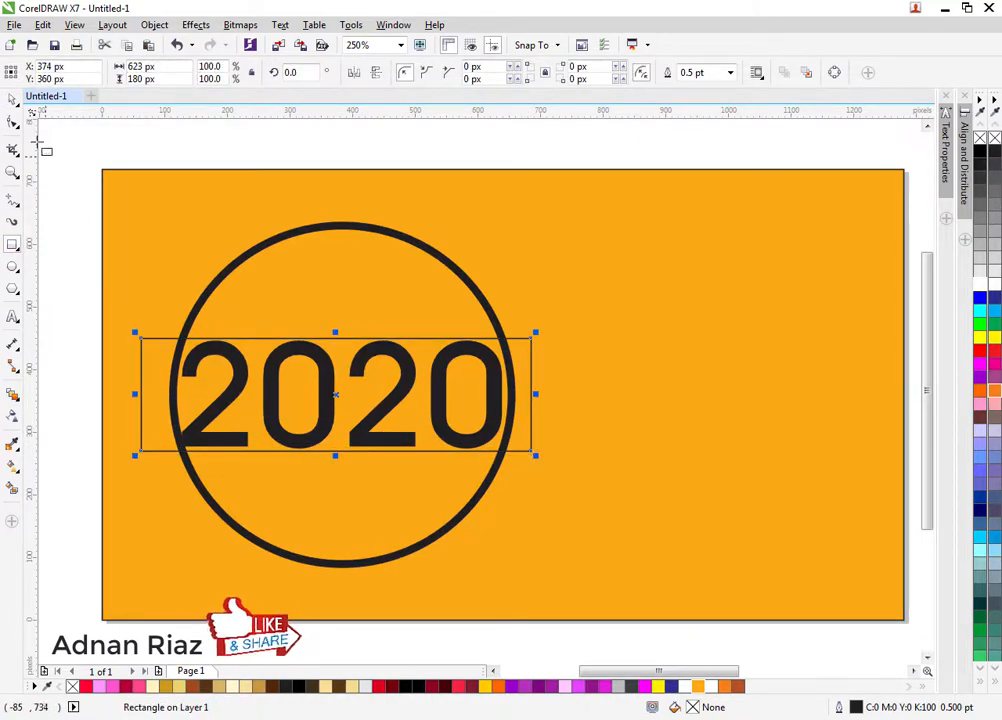
Trim the ring with the rectangle to cut a gap around 2020, and delete the rectangle
{"action": "left_click", "coordinate": [12, 97]}
{"action": "left_click", "coordinate": [193, 318], "text": "shift"}
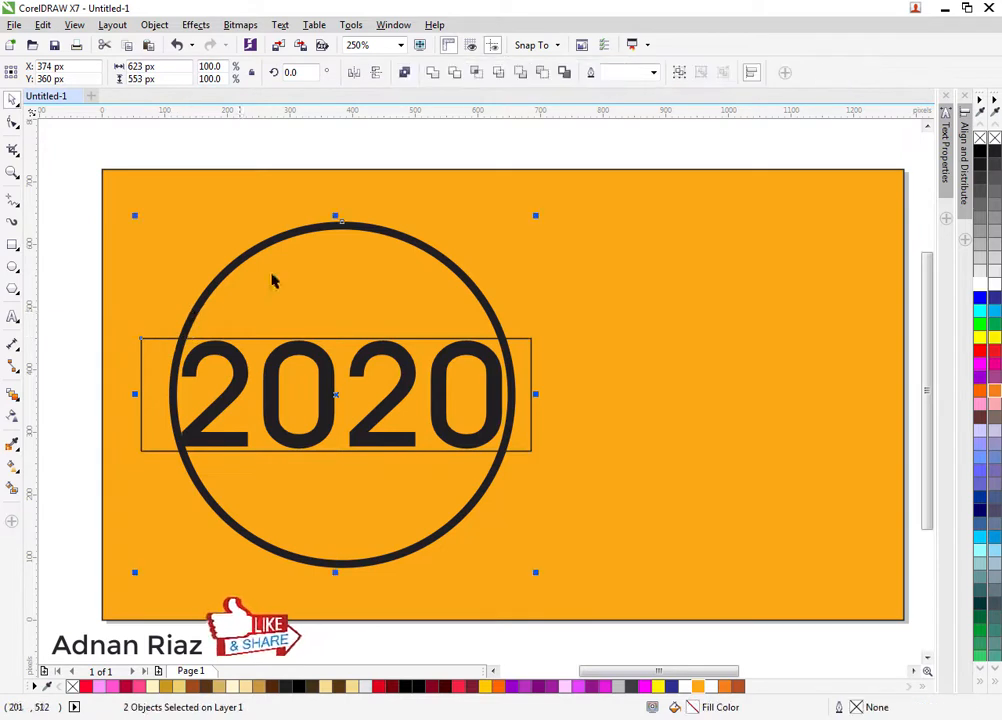
{"action": "left_click", "coordinate": [452, 76]}
{"action": "left_click", "coordinate": [121, 324]}
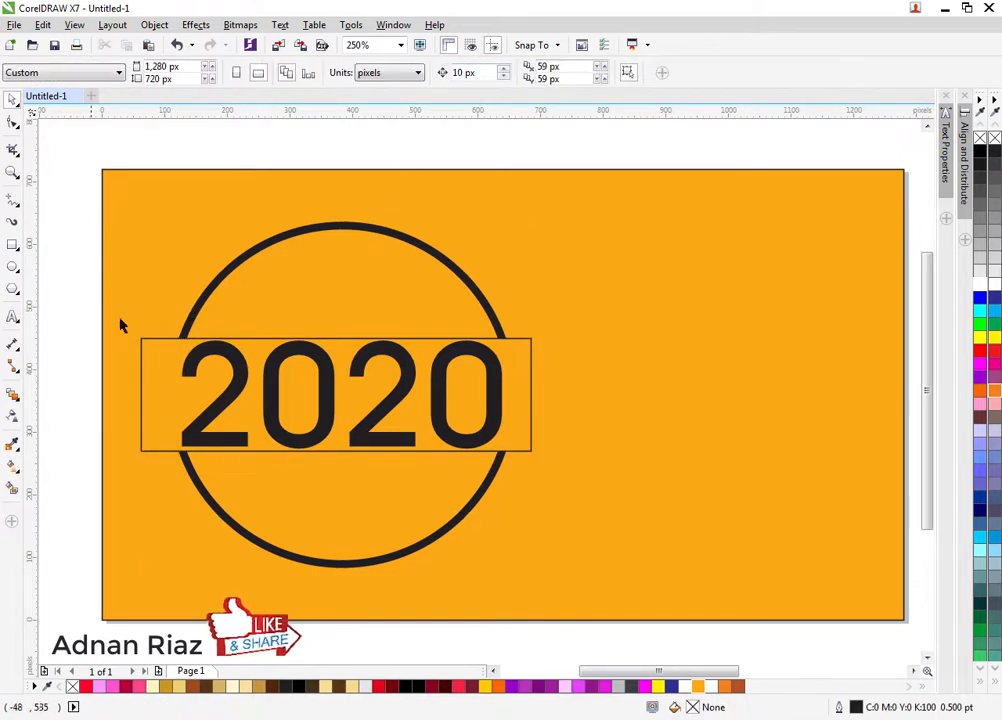
{"action": "left_click", "coordinate": [145, 362]}
{"action": "key", "text": "Delete"}
Fill the two ring arcs with white
{"action": "left_click", "coordinate": [193, 330]}
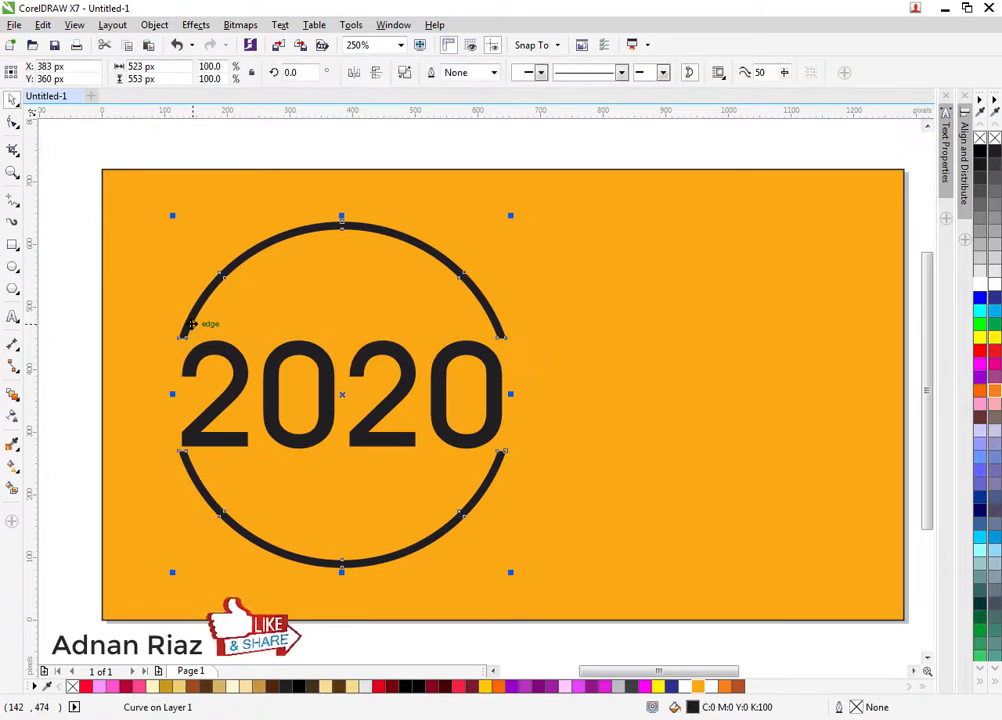
{"action": "right_click", "coordinate": [980, 284]}
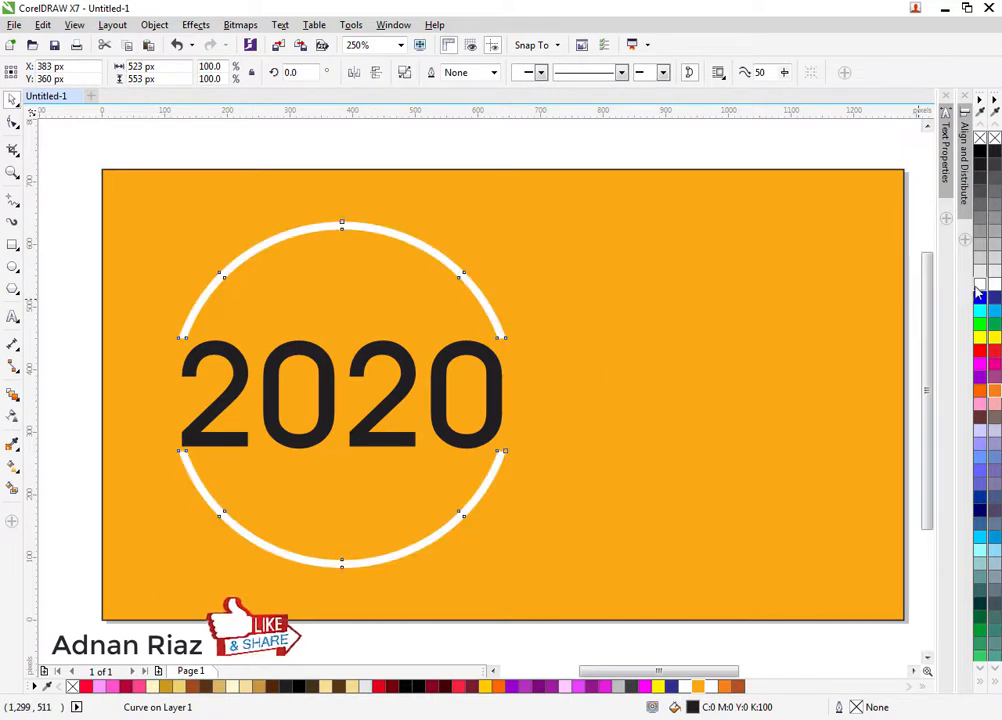
Enlarge the 2020 text slightly to about 517 px wide and fill it with white
{"action": "left_click", "coordinate": [500, 376]}
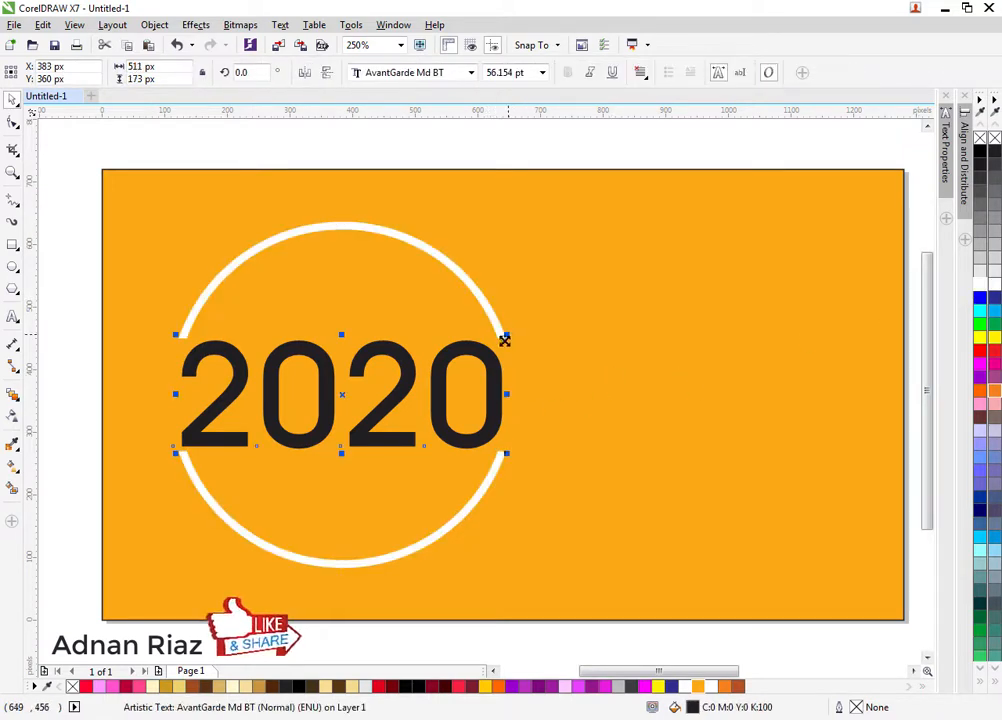
{"action": "key", "text": "Right"}
{"action": "key", "text": "Left"}
{"action": "scroll", "coordinate": [508, 334], "scroll_direction": "up", "scroll_amount": 2}
{"action": "left_click_drag", "start_coordinate": [499, 340], "coordinate": [506, 335]}
{"action": "left_click", "coordinate": [972, 285]}
{"action": "scroll", "coordinate": [800, 352], "scroll_direction": "down", "scroll_amount": 2}
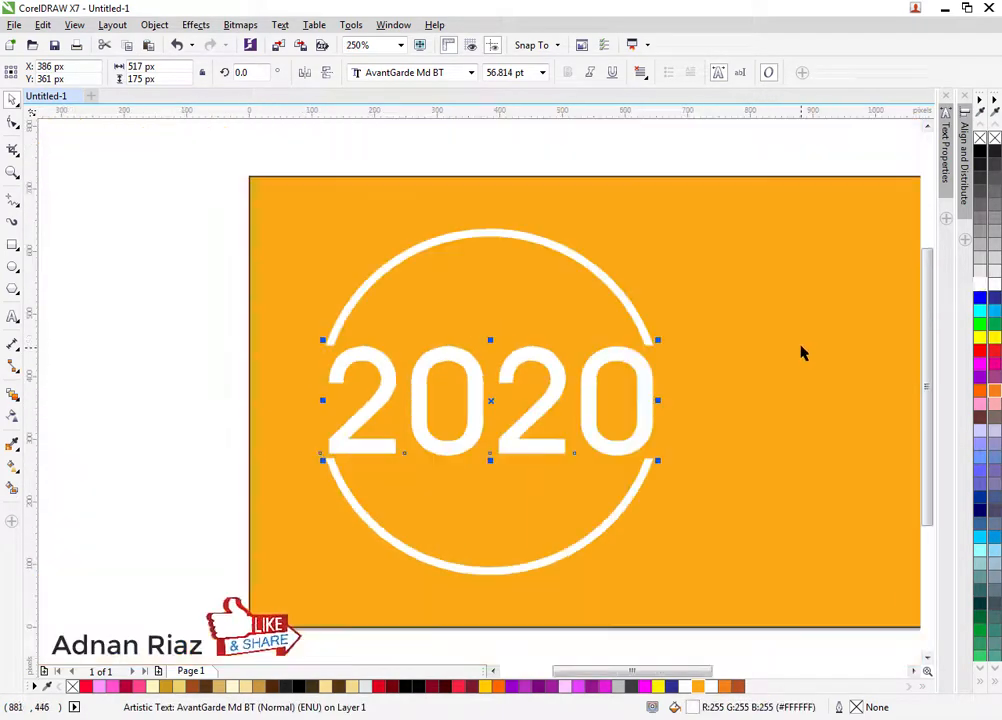
Shrink the 2020 text to fit between the two arcs and centre it on the ring
{"action": "key", "text": "Up"}
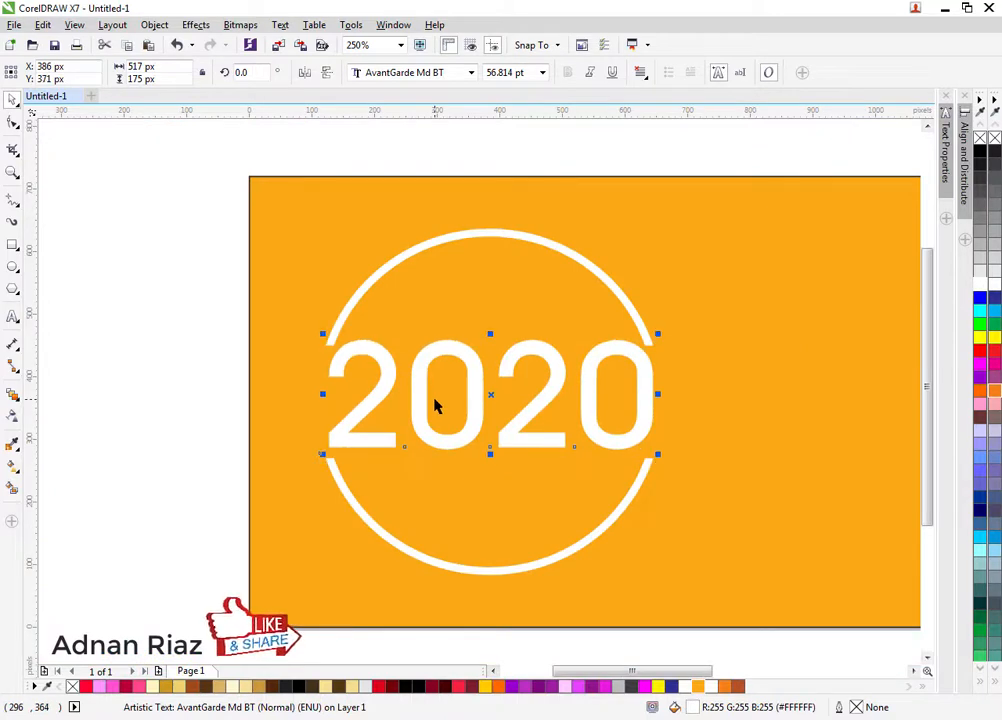
{"action": "left_click_drag", "start_coordinate": [607, 396], "coordinate": [577, 414]}
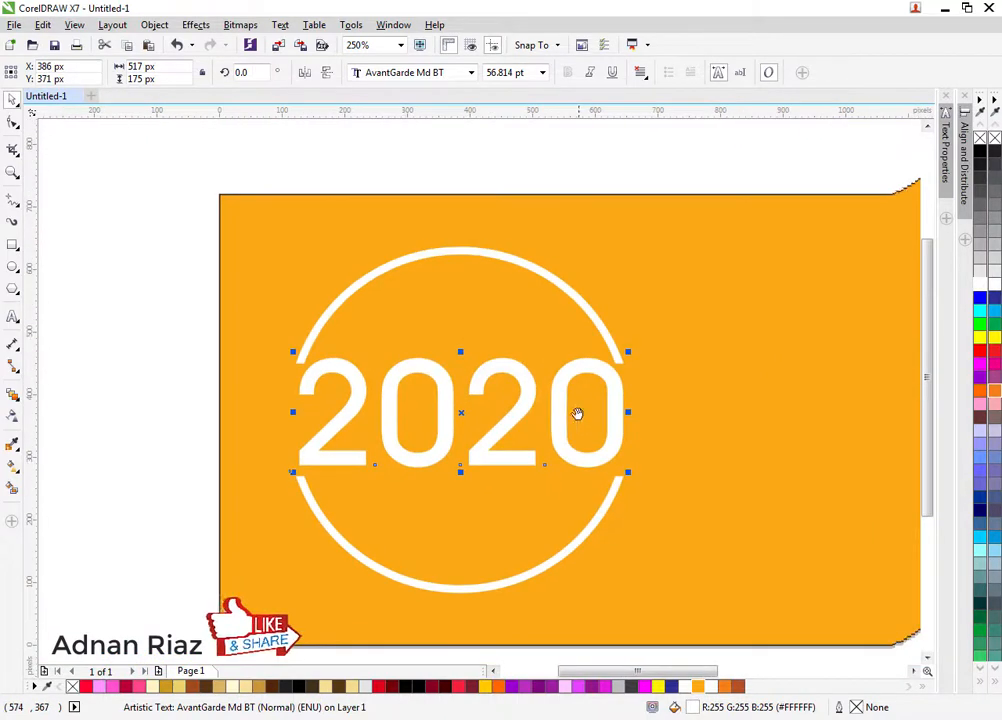
{"action": "left_click_drag", "start_coordinate": [626, 354], "coordinate": [617, 357]}
{"action": "left_click", "coordinate": [614, 346], "text": "shift"}
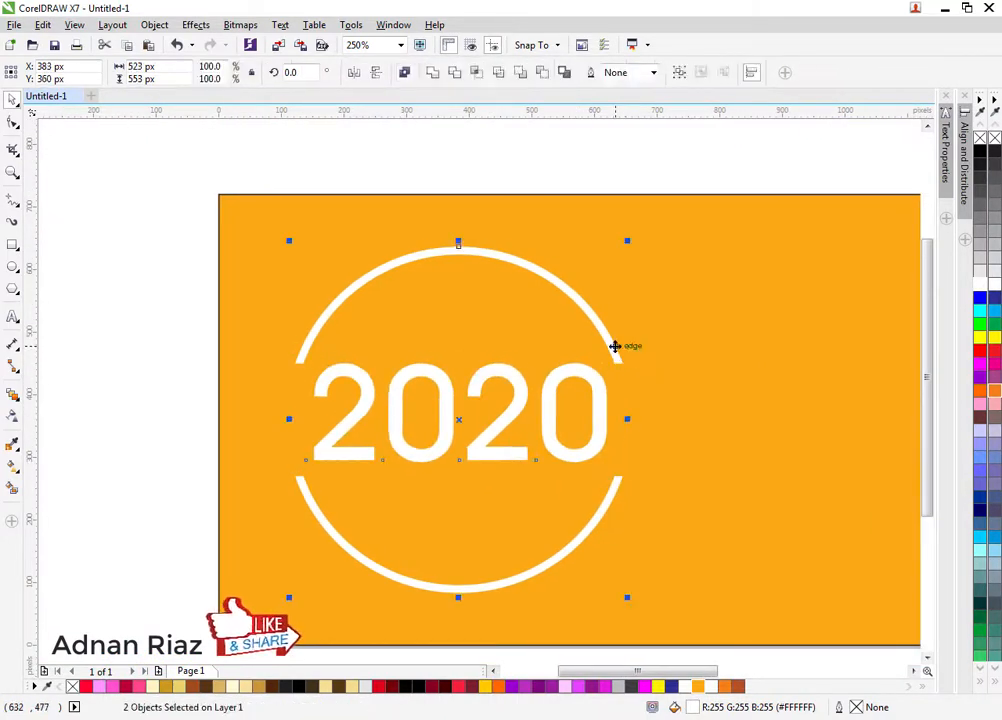
{"action": "left_click", "coordinate": [174, 380]}
{"action": "scroll", "coordinate": [350, 385], "scroll_direction": "down", "scroll_amount": 2}
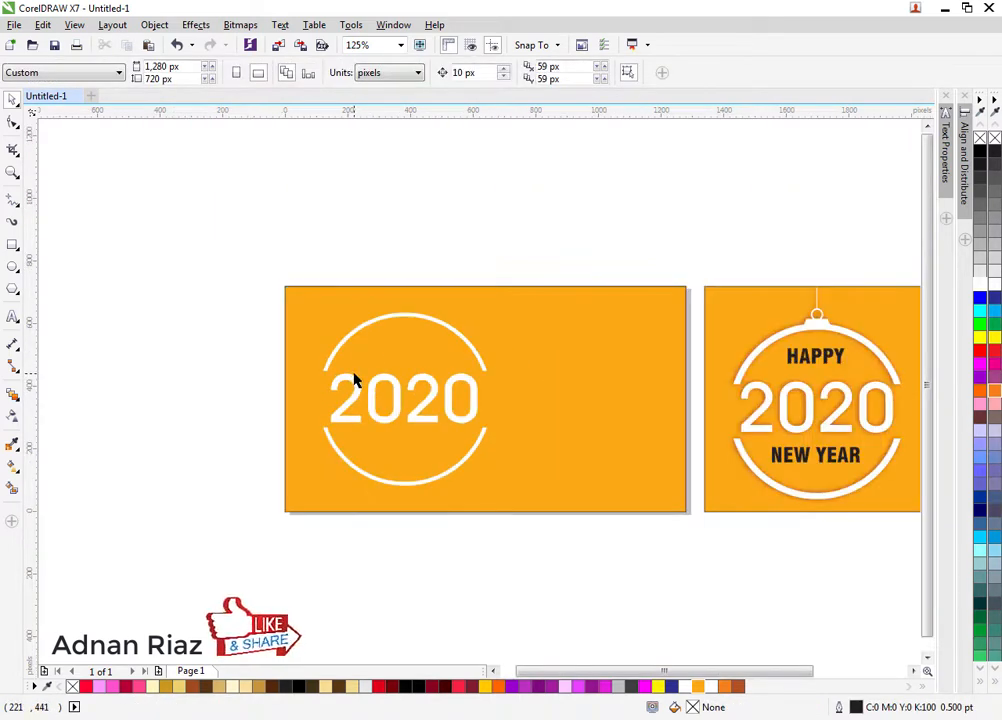
Draw a rectangle about 71 × 20 px overlapping the top of the upper ring arc
{"action": "scroll", "coordinate": [396, 335], "scroll_direction": "up", "scroll_amount": 2}
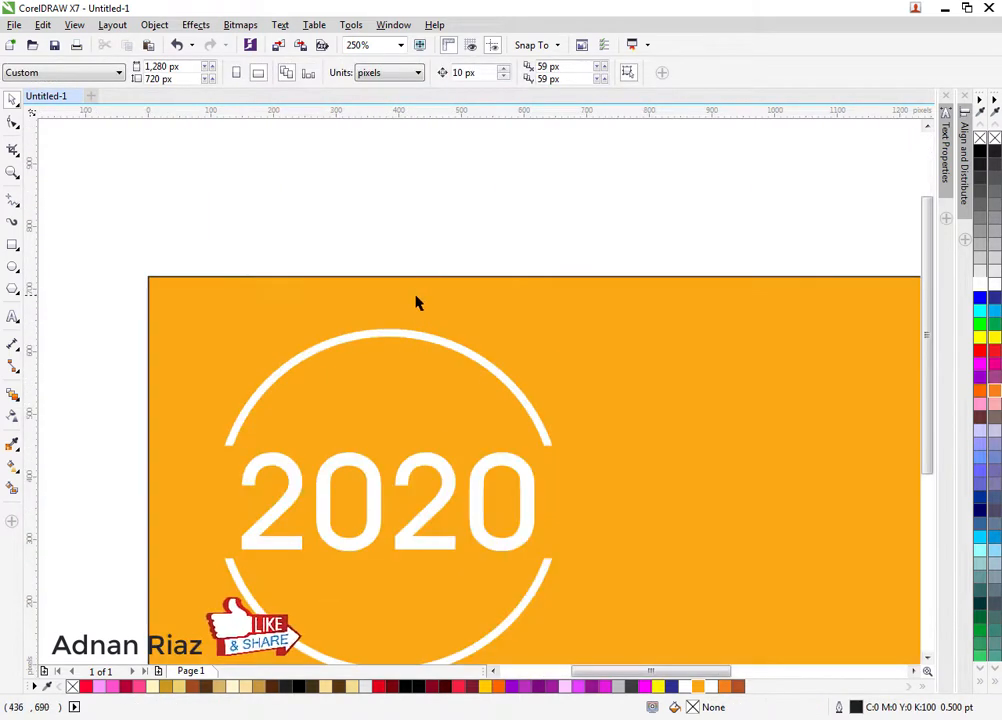
{"action": "left_click", "coordinate": [13, 246]}
{"action": "scroll", "coordinate": [430, 340], "scroll_direction": "up", "scroll_amount": 4}
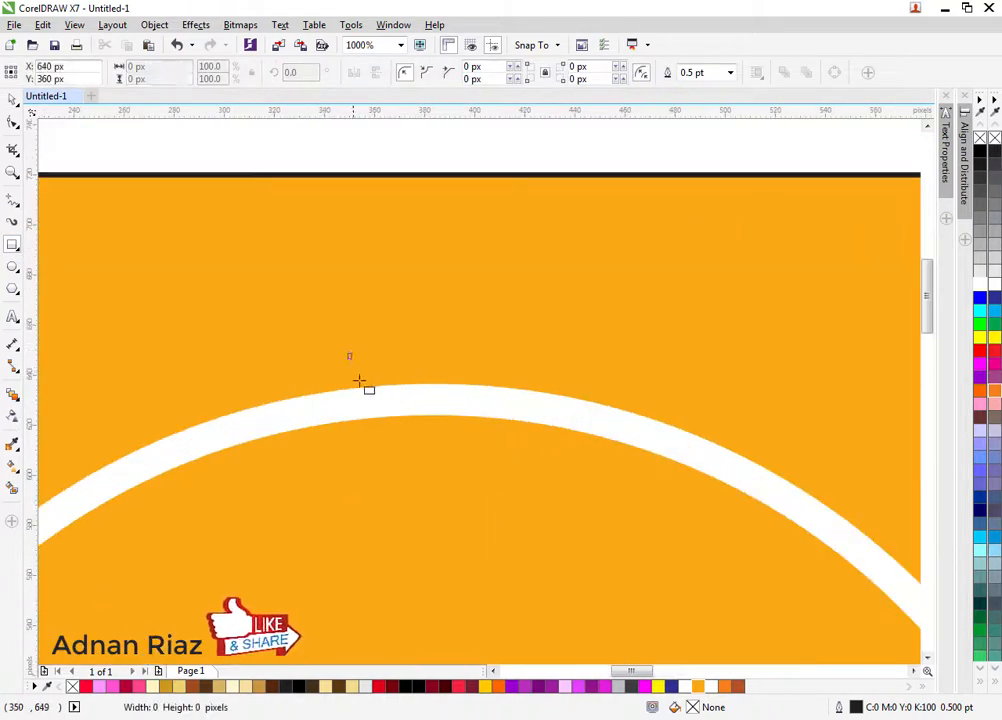
{"action": "left_click_drag", "start_coordinate": [347, 352], "coordinate": [527, 404]}
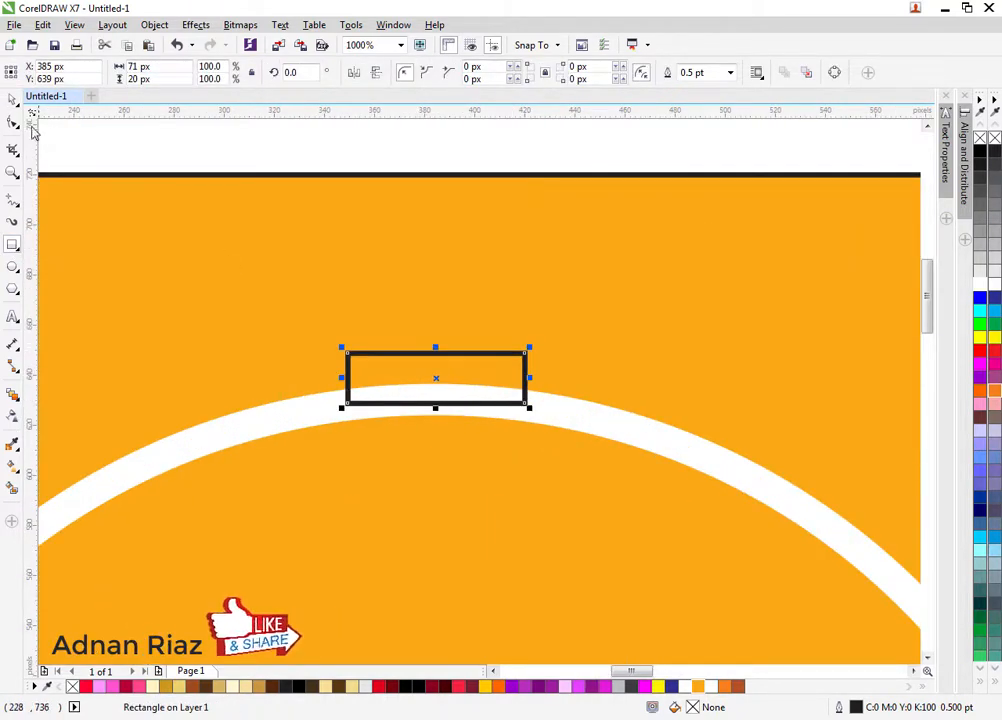
Convert the rectangle to curves and move its two lower corners inward to form a symmetrical trapezoid
{"action": "left_click", "coordinate": [13, 122]}
{"action": "key", "text": "ctrl+q"}
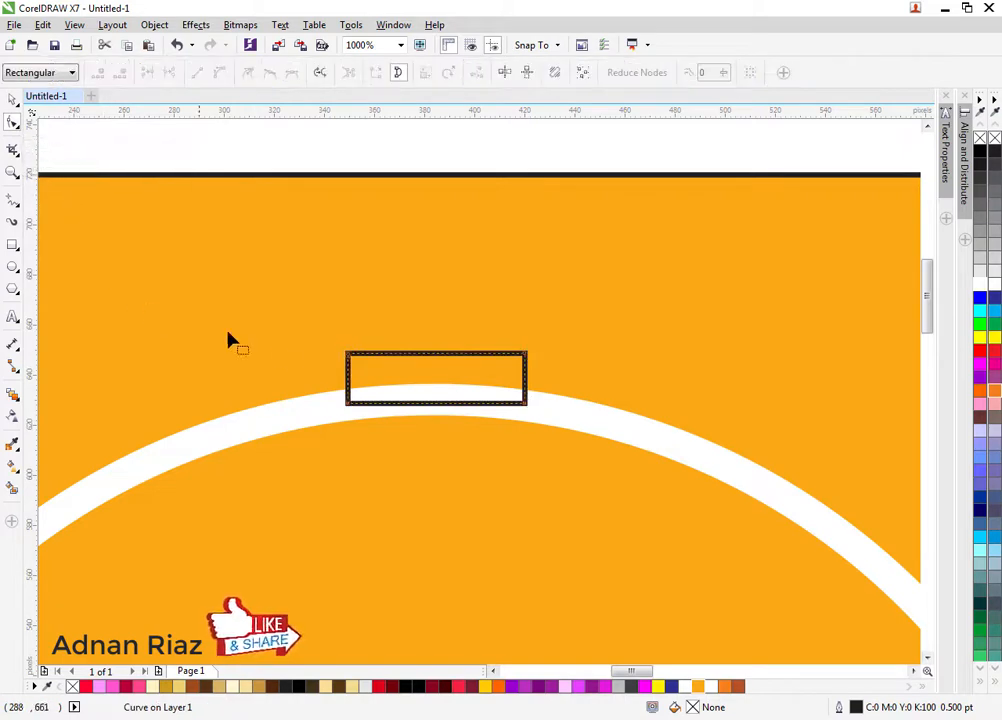
{"action": "left_click", "coordinate": [348, 403]}
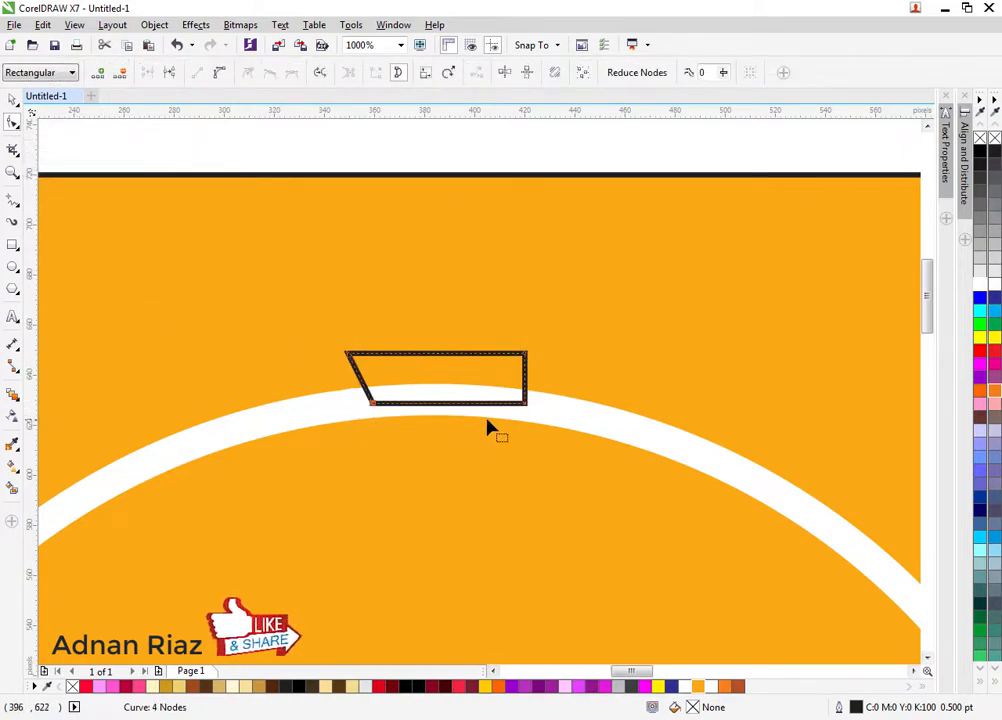
{"action": "left_click_drag", "start_coordinate": [527, 403], "coordinate": [512, 421]}
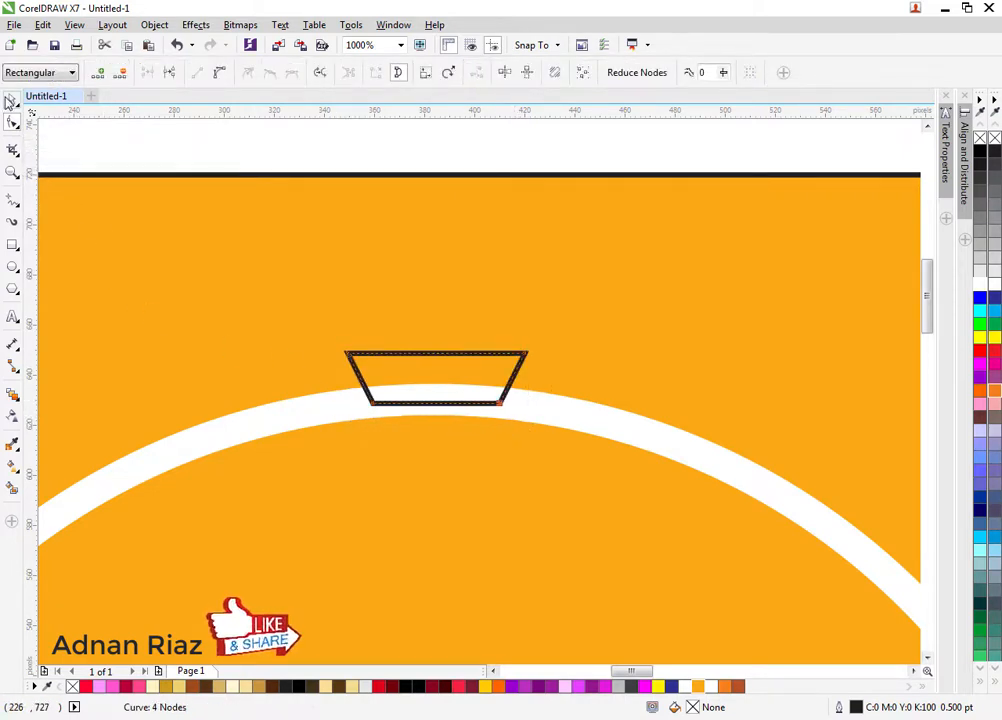
Fill the trapezoid with white, remove its outline and mirror it vertically to form the ornament cap
{"action": "left_click", "coordinate": [10, 101]}
{"action": "left_click", "coordinate": [977, 287]}
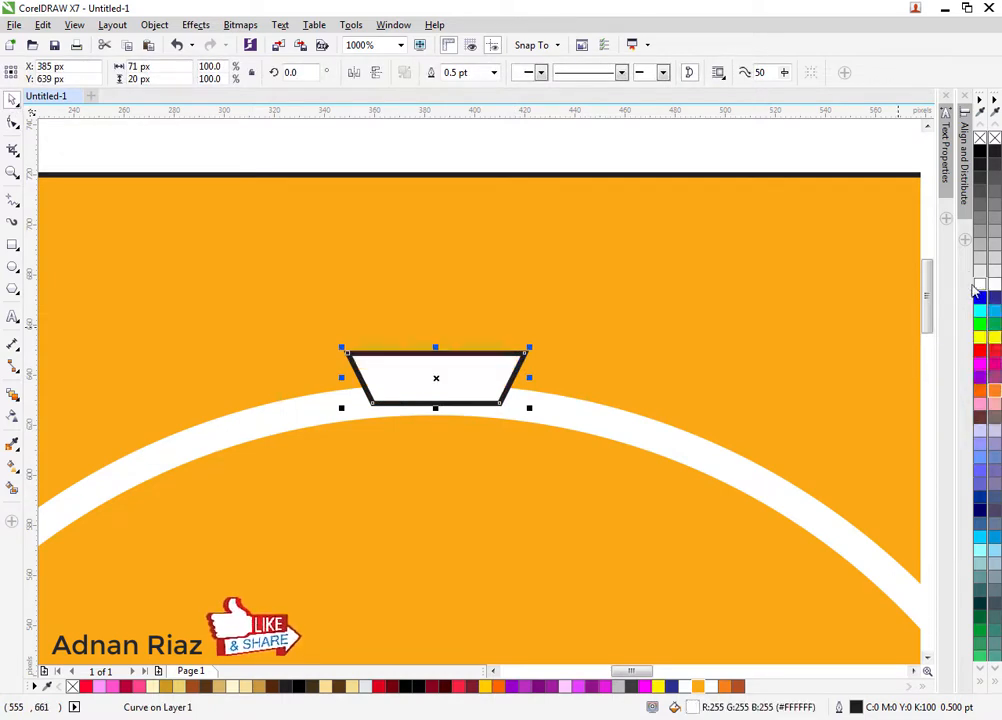
{"action": "right_click", "coordinate": [978, 139]}
{"action": "left_click", "coordinate": [375, 76]}
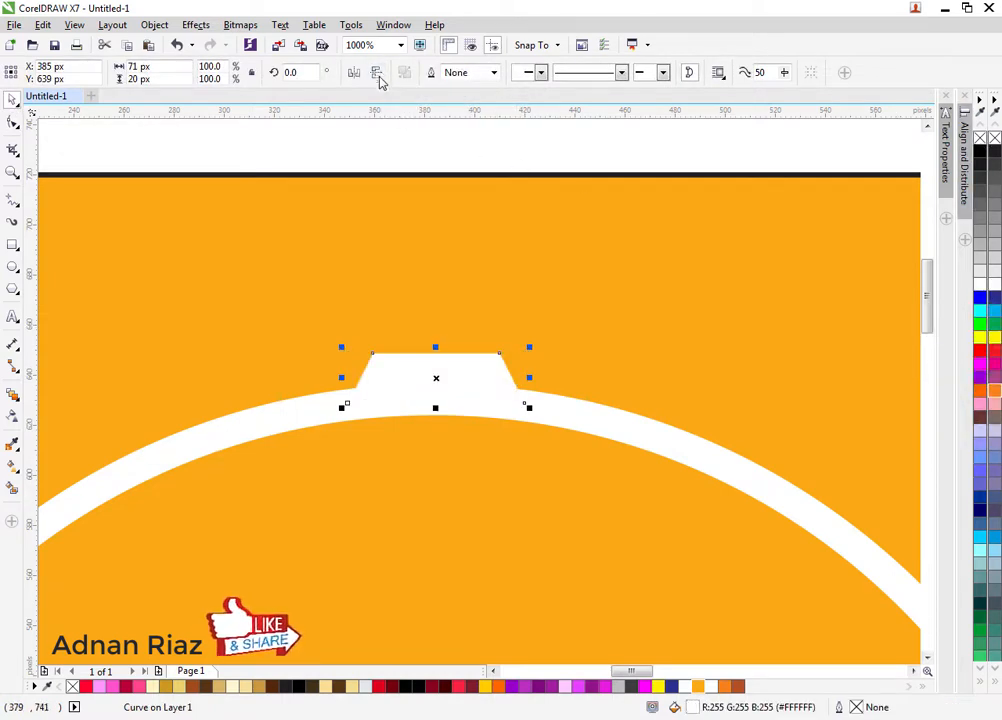
Draw a circle about 30 px in diameter overlapping the cap's upper edge and centre it horizontally on the cap
{"action": "left_click", "coordinate": [12, 267]}
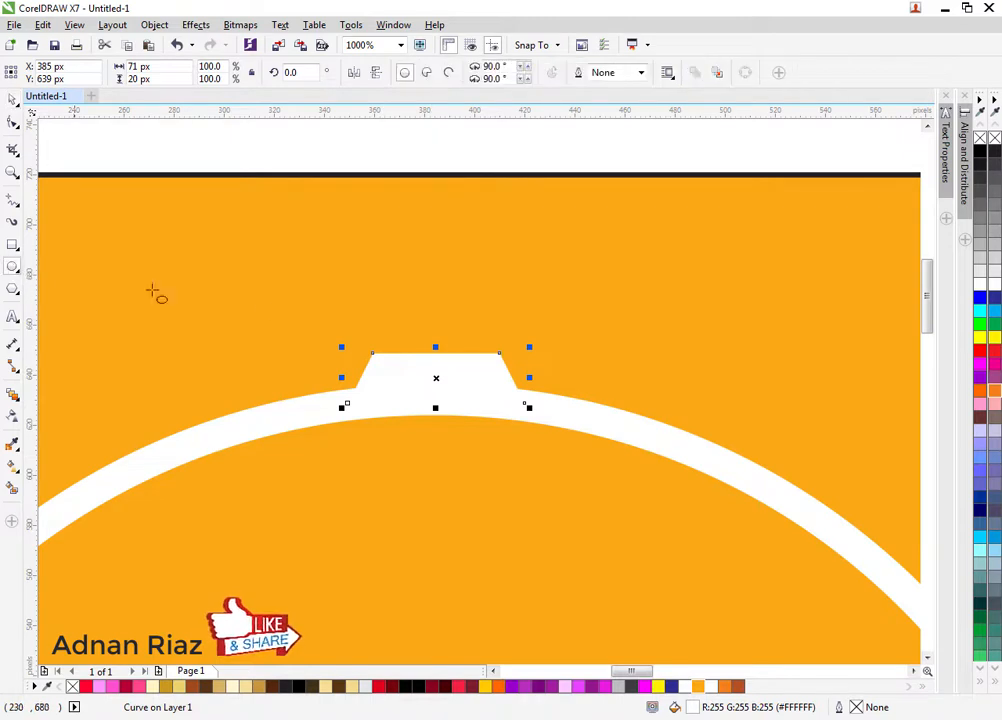
{"action": "mouse_move", "coordinate": [387, 302]}
{"action": "left_mouse_down"}
{"action": "mouse_move", "coordinate": [467, 371]}
{"action": "mouse_move", "coordinate": [435, 330]}
{"action": "left_mouse_up"}
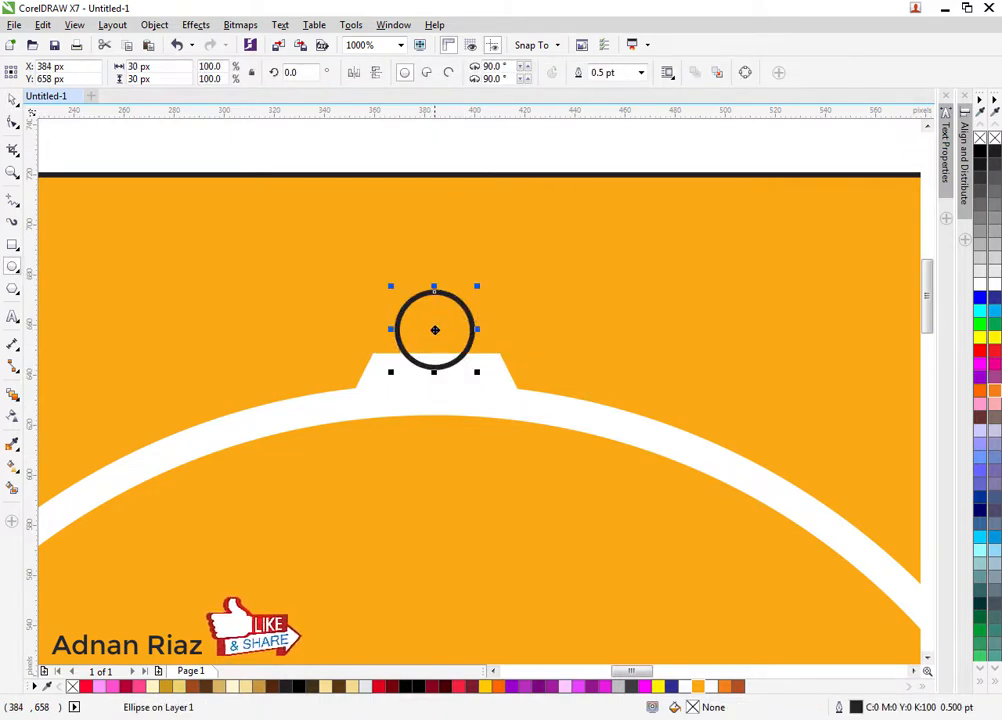
{"action": "left_click", "coordinate": [14, 101]}
{"action": "left_click", "coordinate": [386, 388], "text": "shift"}
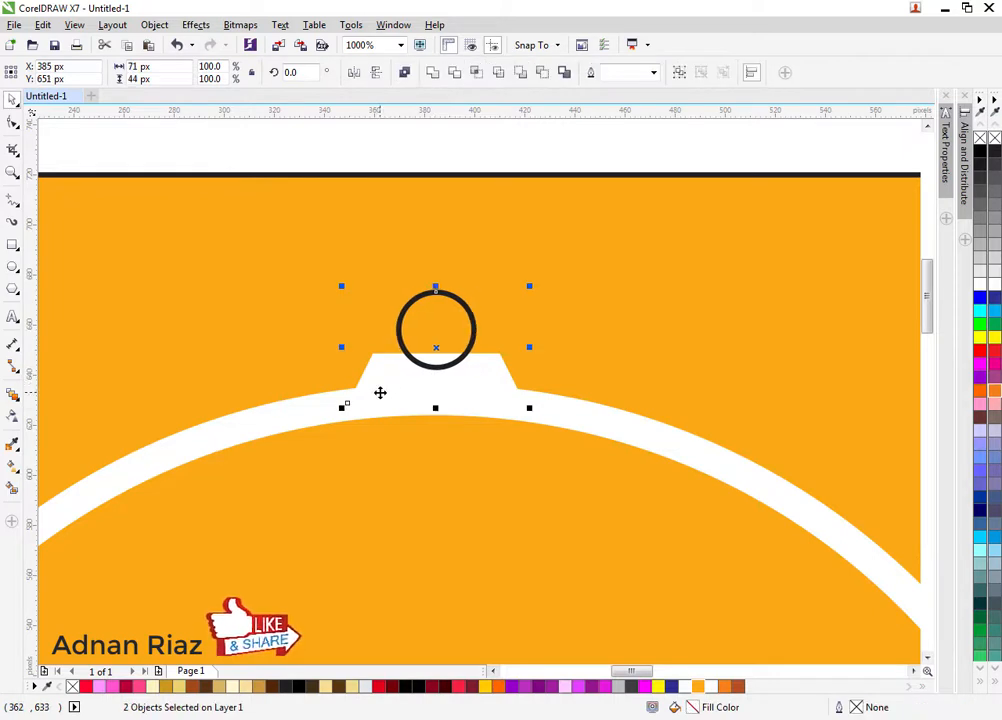
{"action": "key", "text": "Escape"}
Convert the small circle's outline to an object and colour it white
{"action": "left_click", "coordinate": [469, 346]}
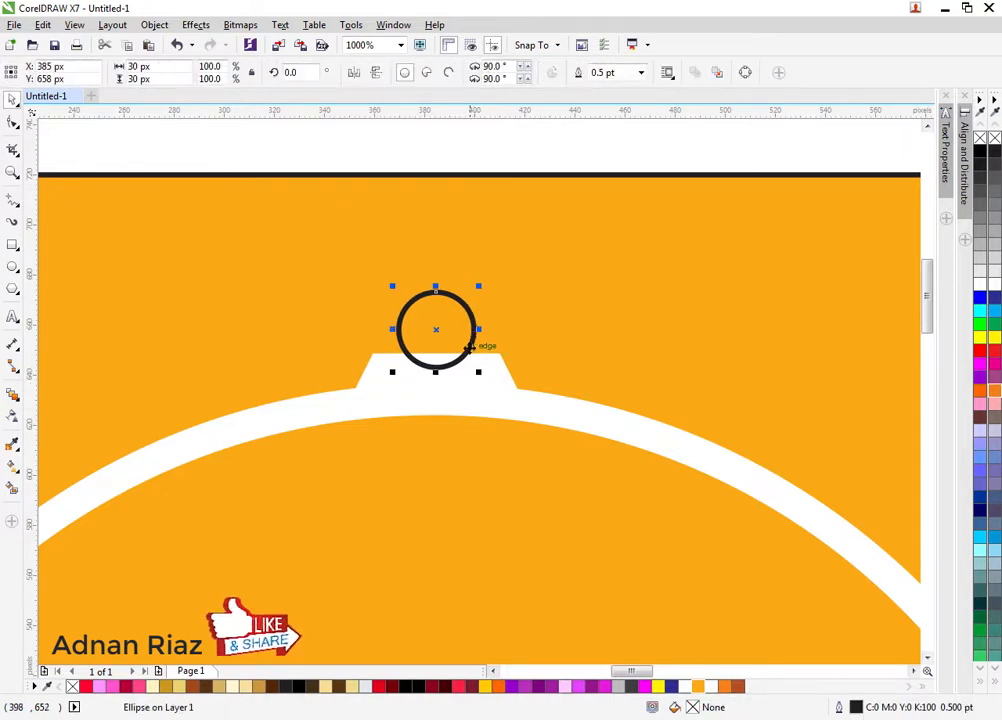
{"action": "key", "text": "ctrl+q"}
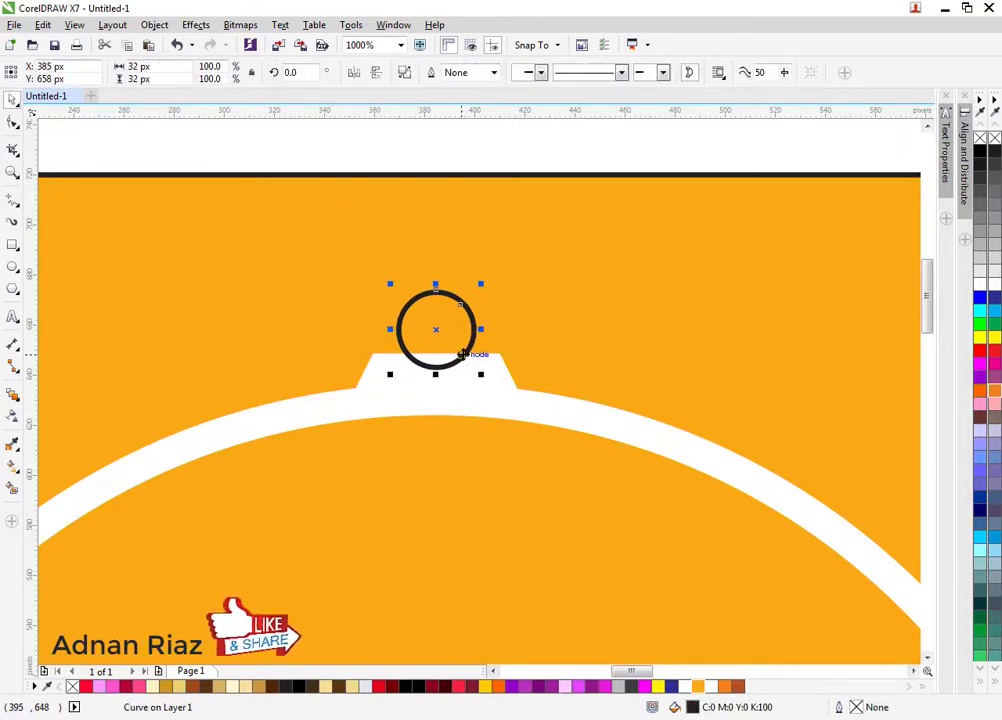
{"action": "right_click", "coordinate": [980, 288]}
{"action": "left_click", "coordinate": [380, 162]}
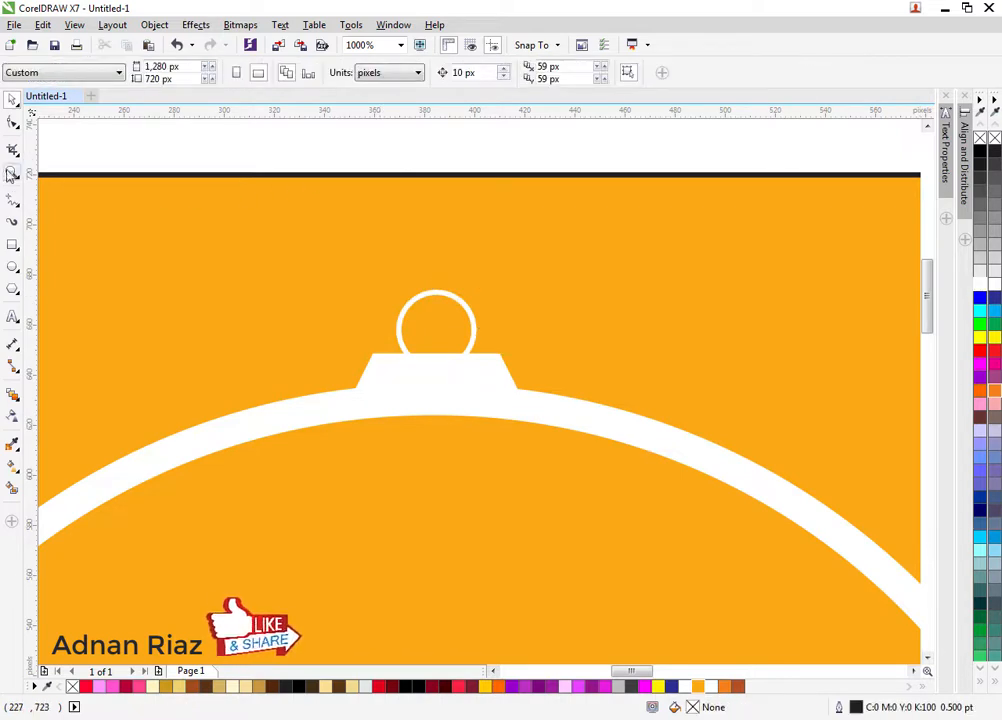
Draw a vertical line about 73 px long from above the banner into the small circle and centre it horizontally on the circle
{"action": "left_click", "coordinate": [12, 203]}
{"action": "left_click", "coordinate": [427, 148]}
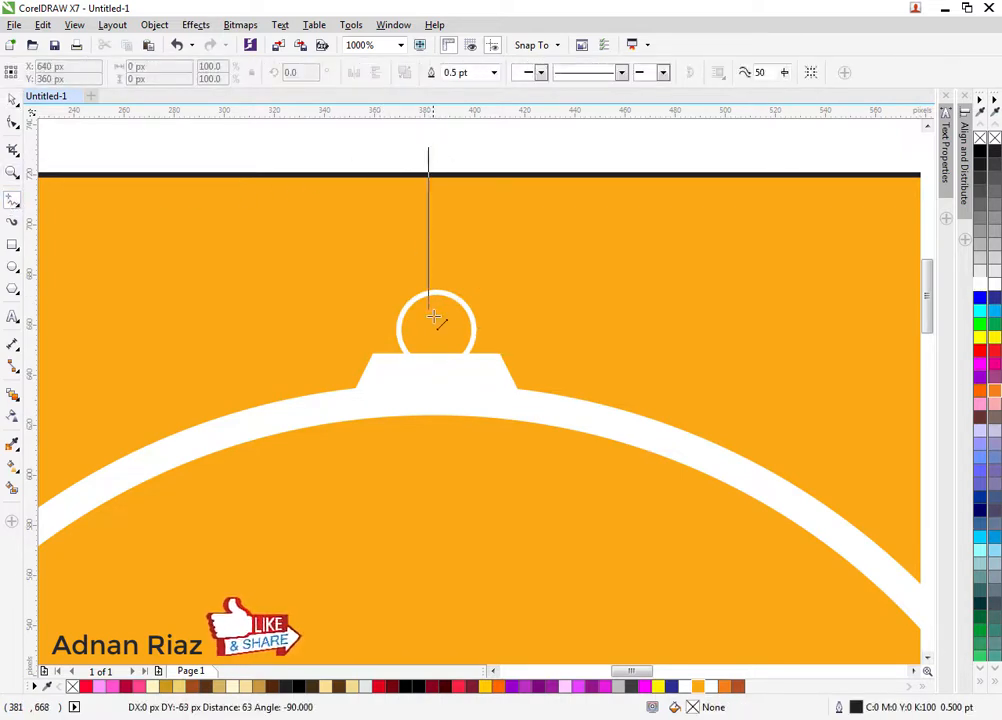
{"action": "left_click", "coordinate": [428, 334]}
{"action": "left_click", "coordinate": [12, 101]}
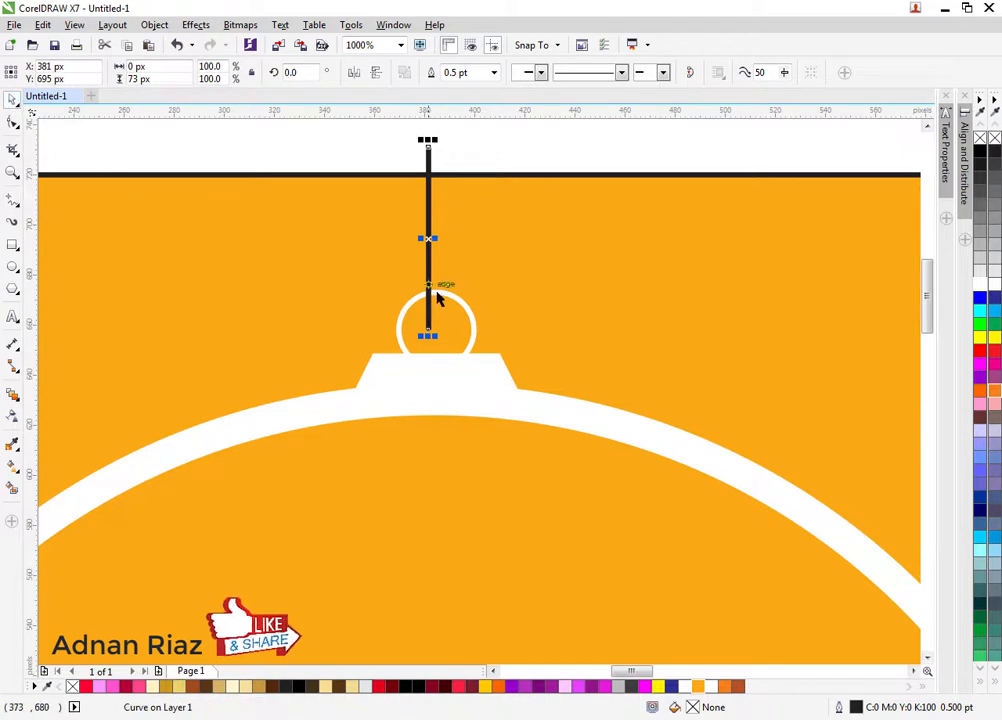
{"action": "left_click", "coordinate": [448, 312], "text": "shift"}
{"action": "key", "text": "c"}
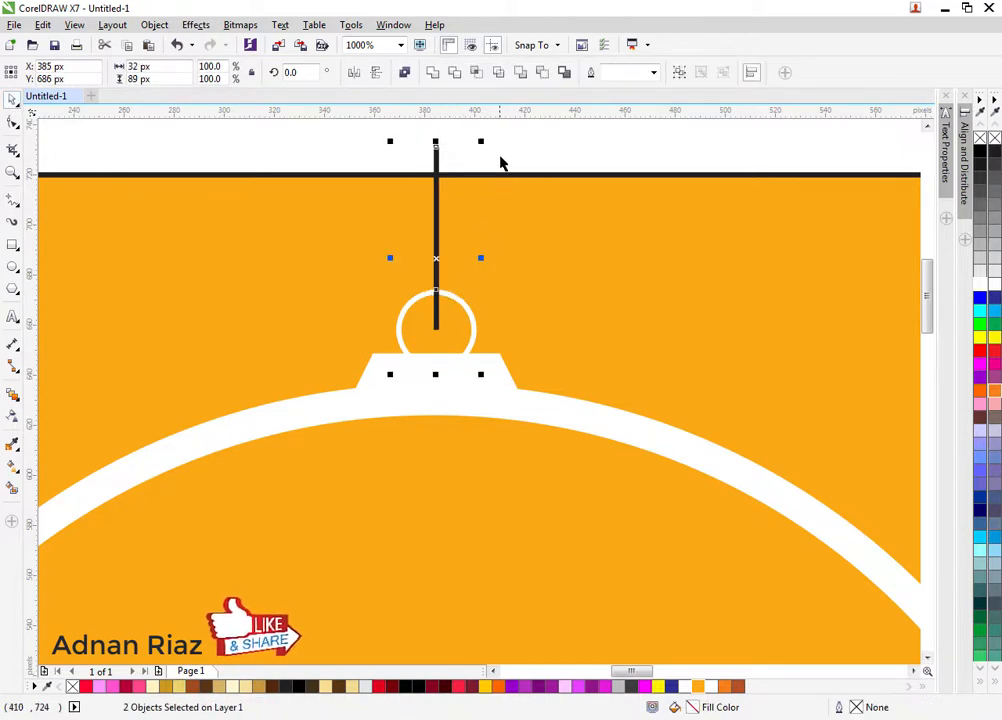
{"action": "key", "text": "Escape"}
Shorten the hanging line to about 57 px so it ends at the circle's top, and convert it to a white-filled object
{"action": "left_click", "coordinate": [436, 289]}
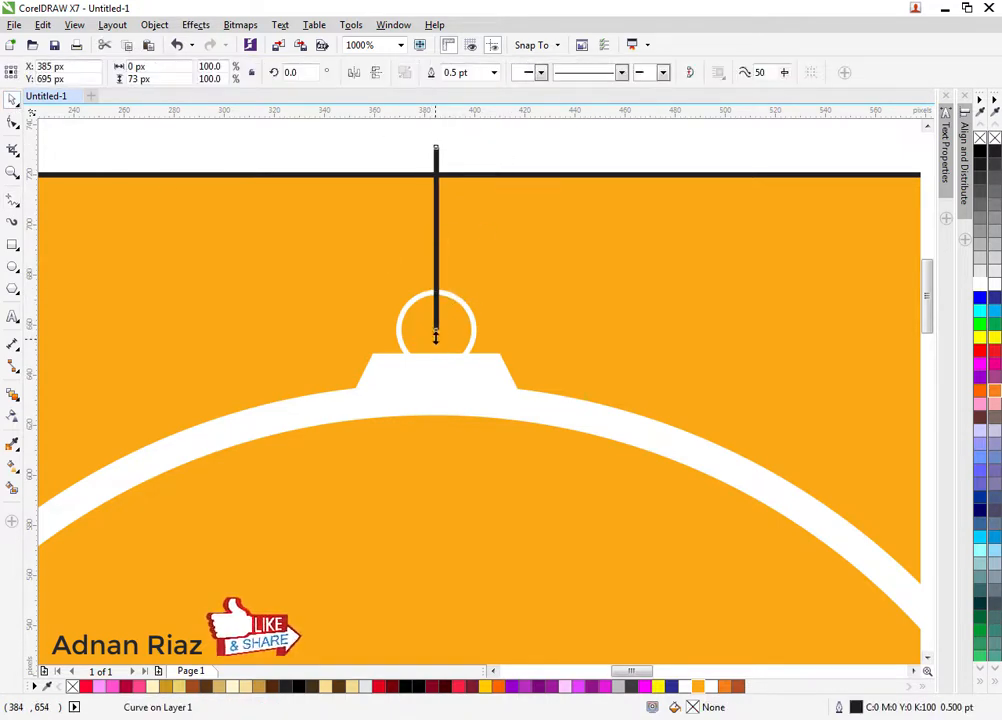
{"action": "left_click_drag", "start_coordinate": [436, 346], "coordinate": [436, 290]}
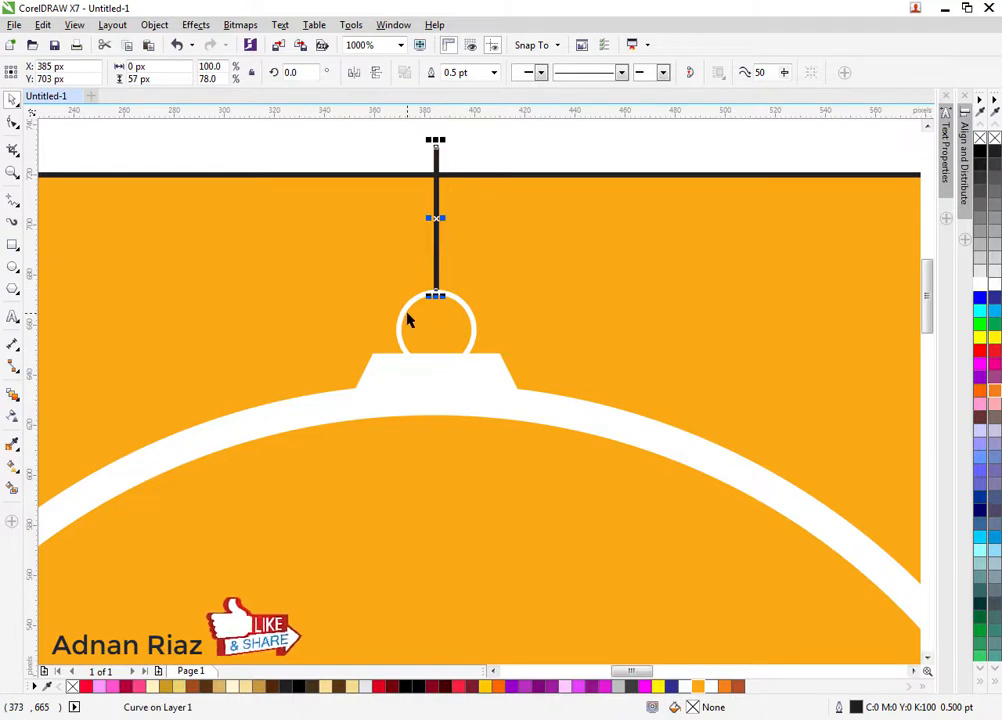
{"action": "key", "text": "ctrl+shift+q"}
{"action": "left_click", "coordinate": [979, 292]}
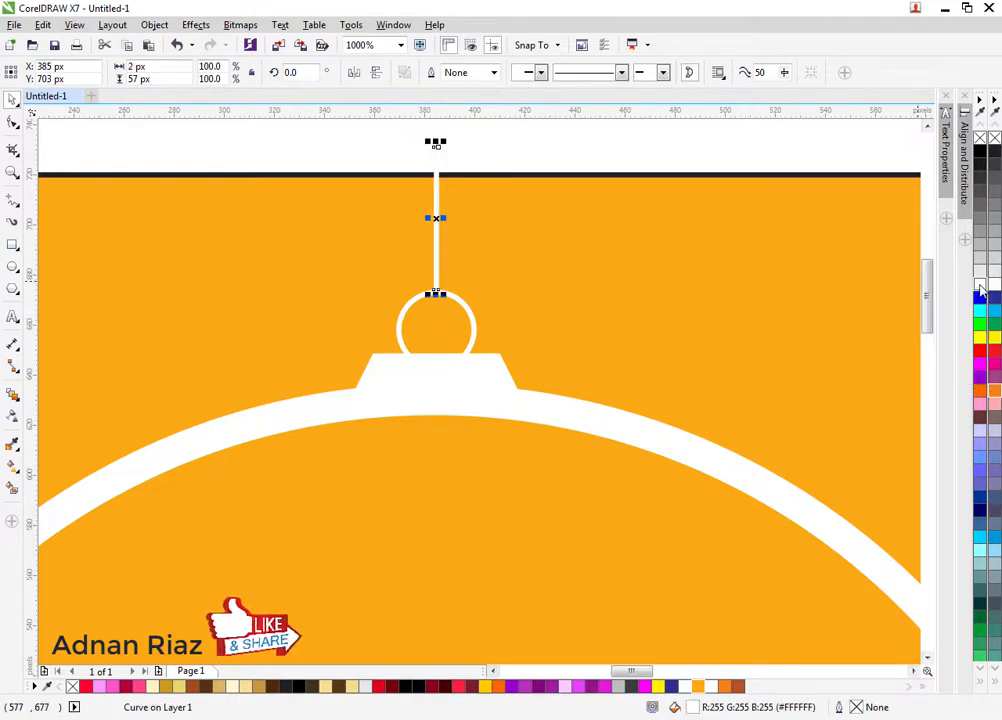
{"action": "left_click", "coordinate": [454, 163]}
Shorten the upper end of the white line to meet the banner's top edge
{"action": "left_click", "coordinate": [436, 160]}
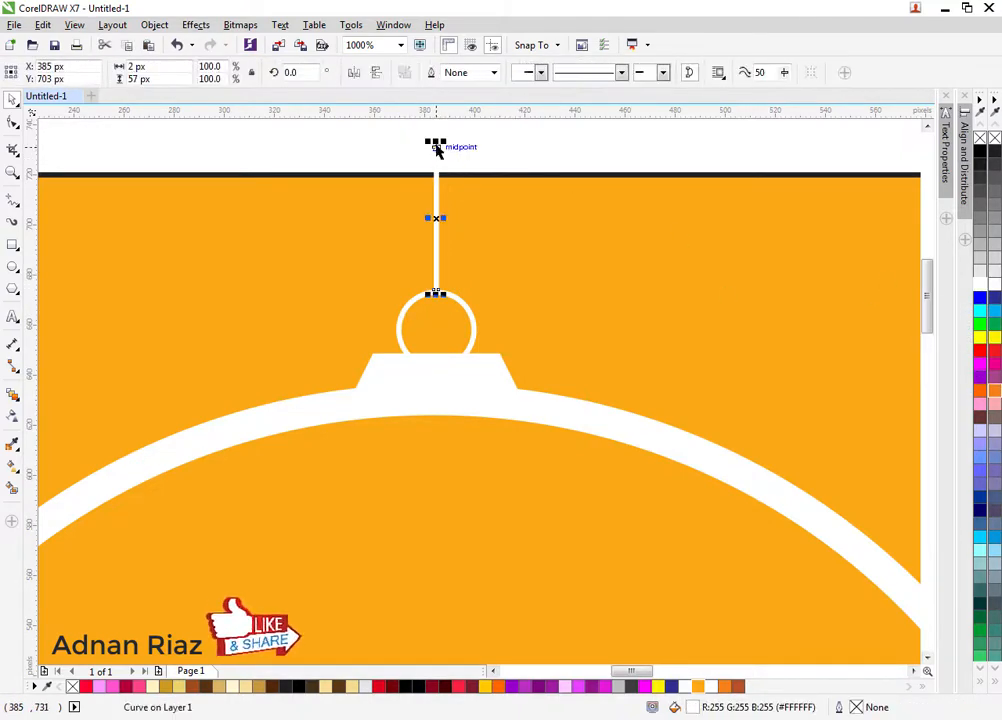
{"action": "left_click_drag", "start_coordinate": [436, 147], "coordinate": [436, 171]}
{"action": "key", "text": "Escape"}
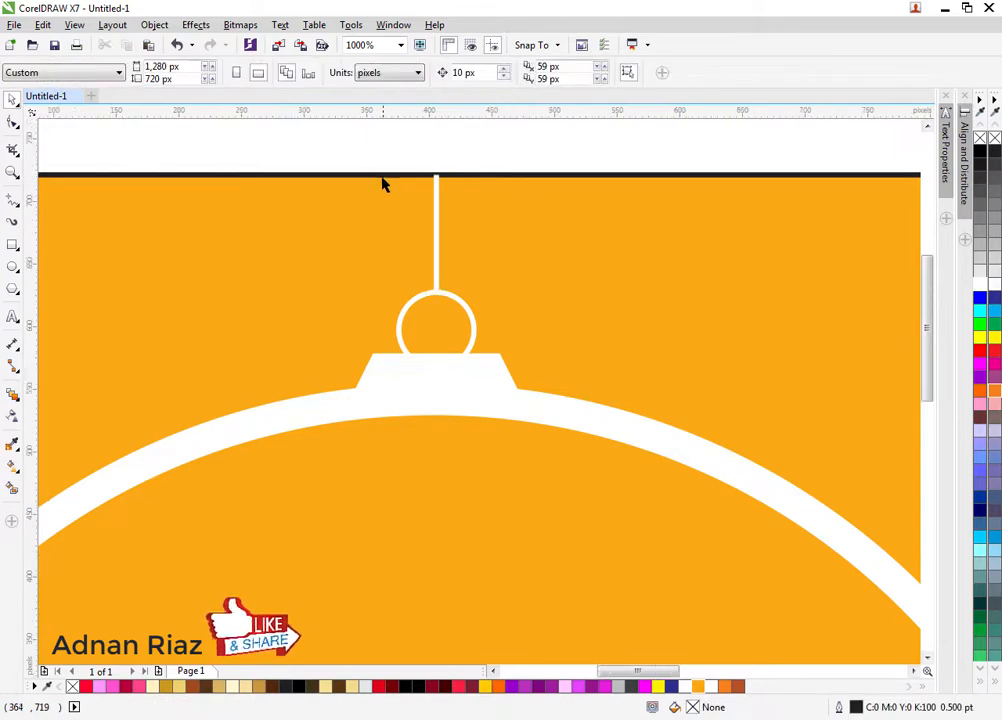
Group the 2020 text, ring arcs, cap, small circle and hanging line
{"action": "scroll", "coordinate": [380, 183], "scroll_direction": "down", "scroll_amount": 5}
{"action": "scroll", "coordinate": [449, 173], "scroll_direction": "down", "scroll_amount": 2}
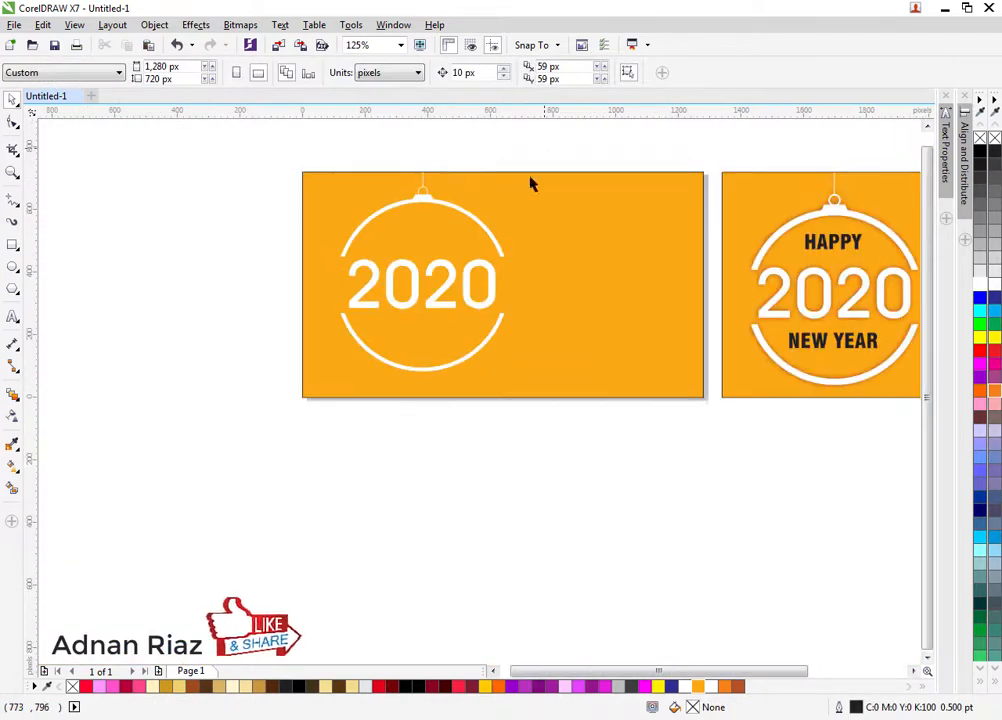
{"action": "left_click_drag", "start_coordinate": [543, 150], "coordinate": [311, 385]}
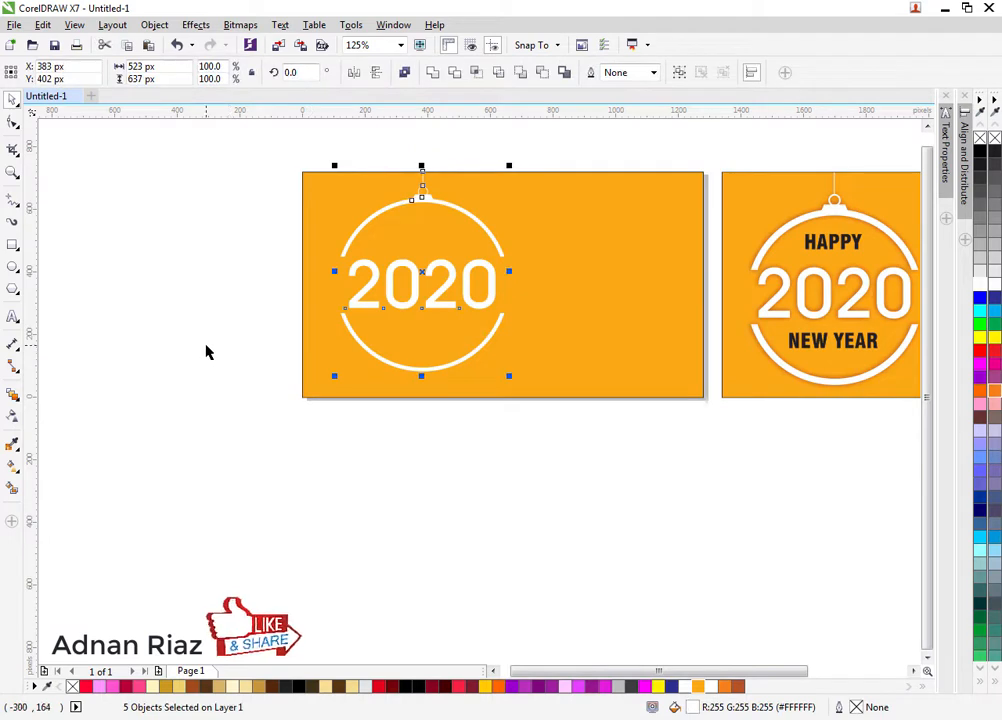
{"action": "key", "text": "ctrl+g"}
{"action": "key", "text": "Escape"}
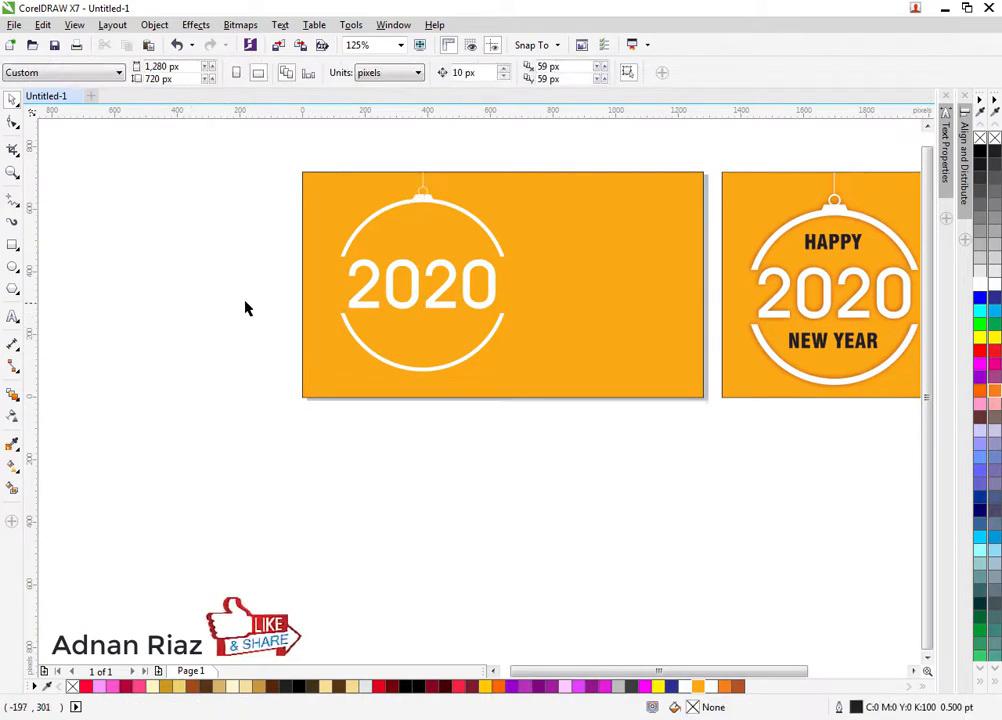
Add the artistic text HAPPY NEW YEAR in capitals beside the banner
{"action": "left_click_drag", "start_coordinate": [246, 306], "coordinate": [240, 312]}
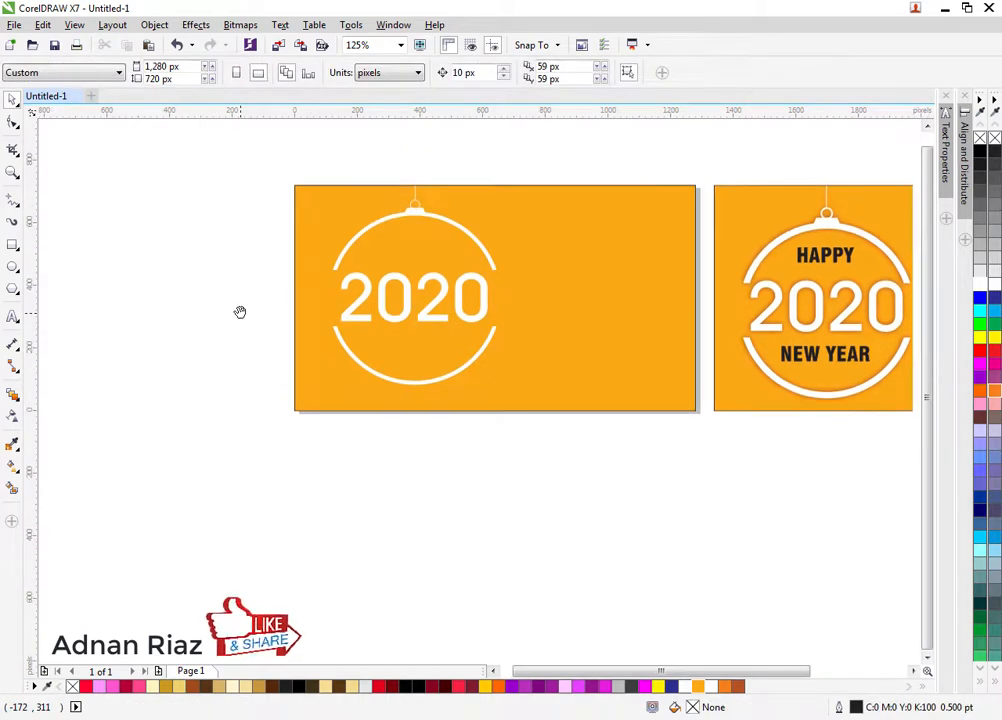
{"action": "left_click", "coordinate": [17, 318]}
{"action": "left_click", "coordinate": [104, 318]}
{"action": "type", "text": "Ha"}
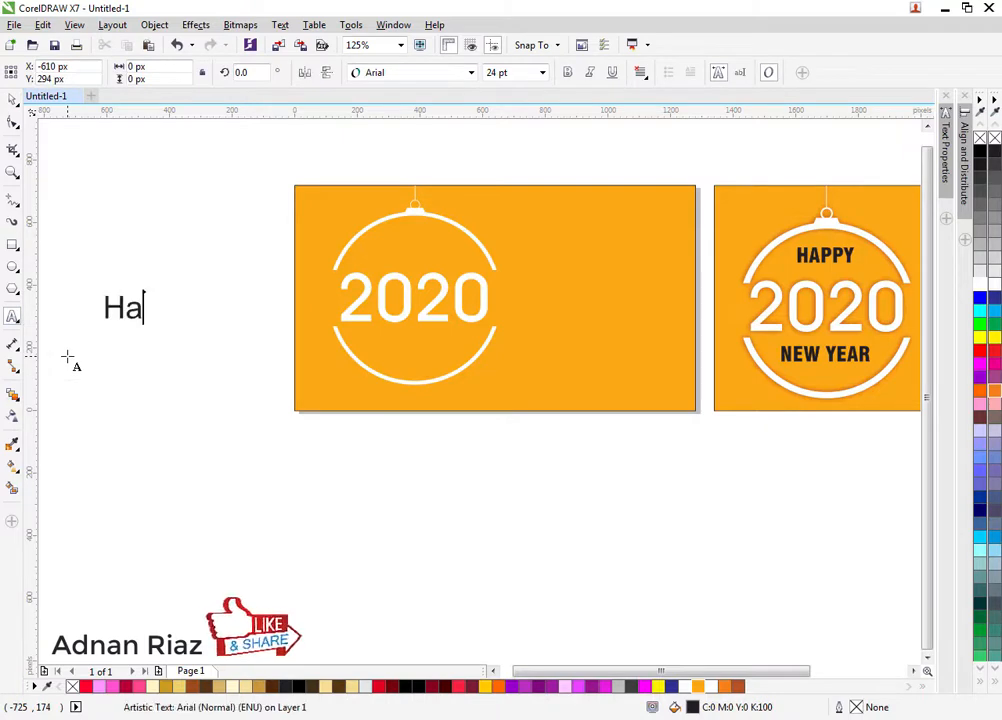
{"action": "key", "text": "BackSpace"}
{"action": "type", "text": "APPY NE"}
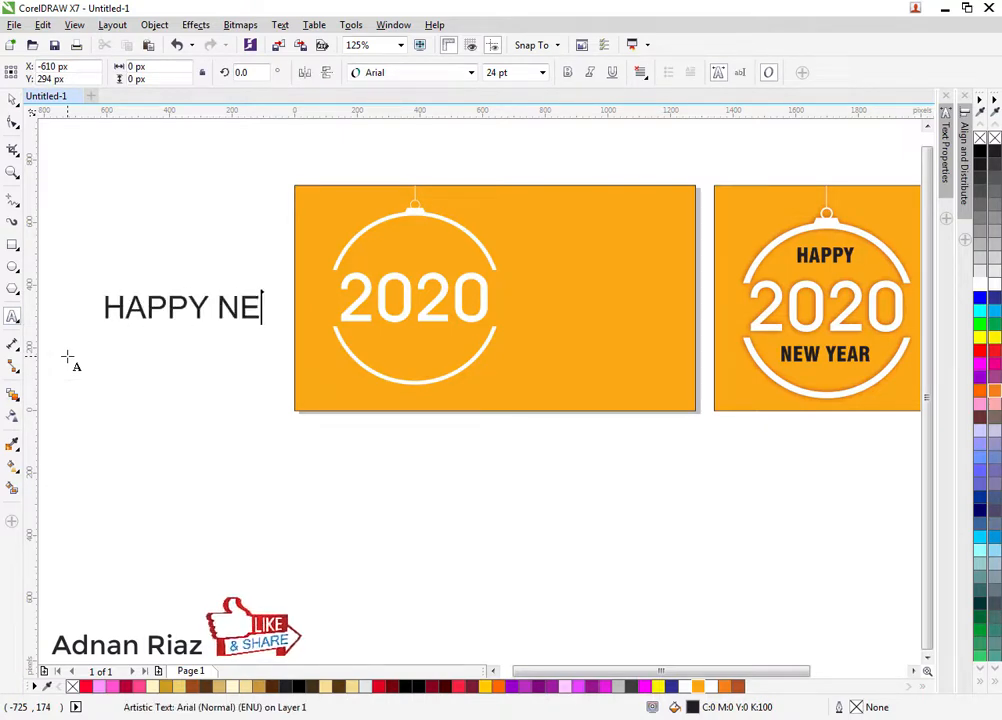
{"action": "type", "text": "W YEAR"}
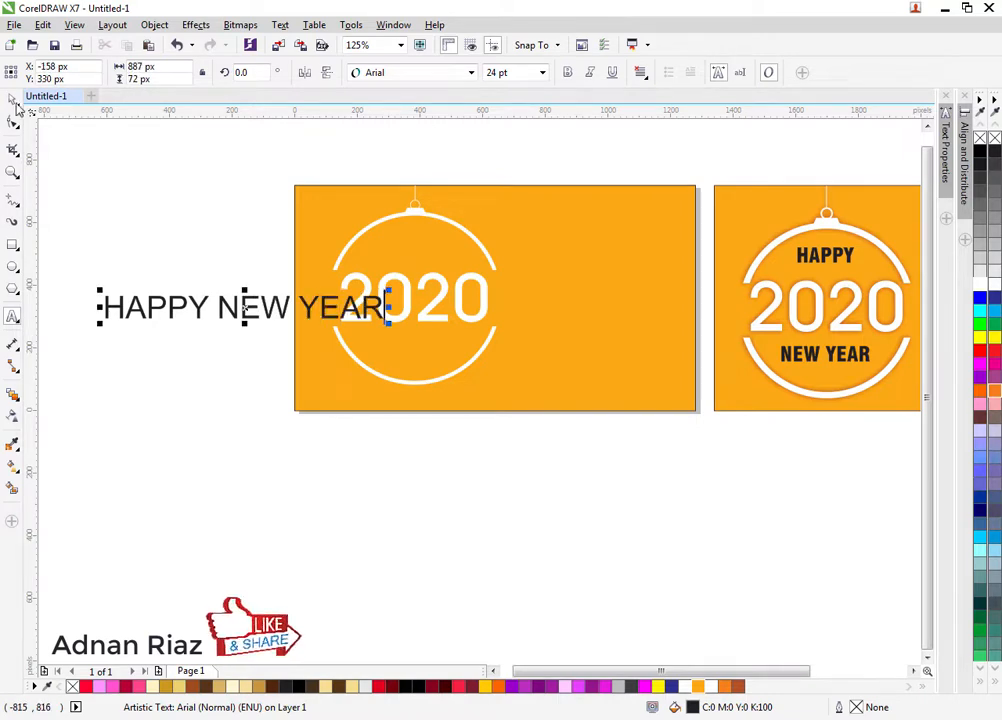
Set the HAPPY NEW YEAR text in Swis721 BlkCn BT and move it down clear of the 2020 text
{"action": "left_click", "coordinate": [380, 72]}
{"action": "mouse_move", "coordinate": [392, 112]}
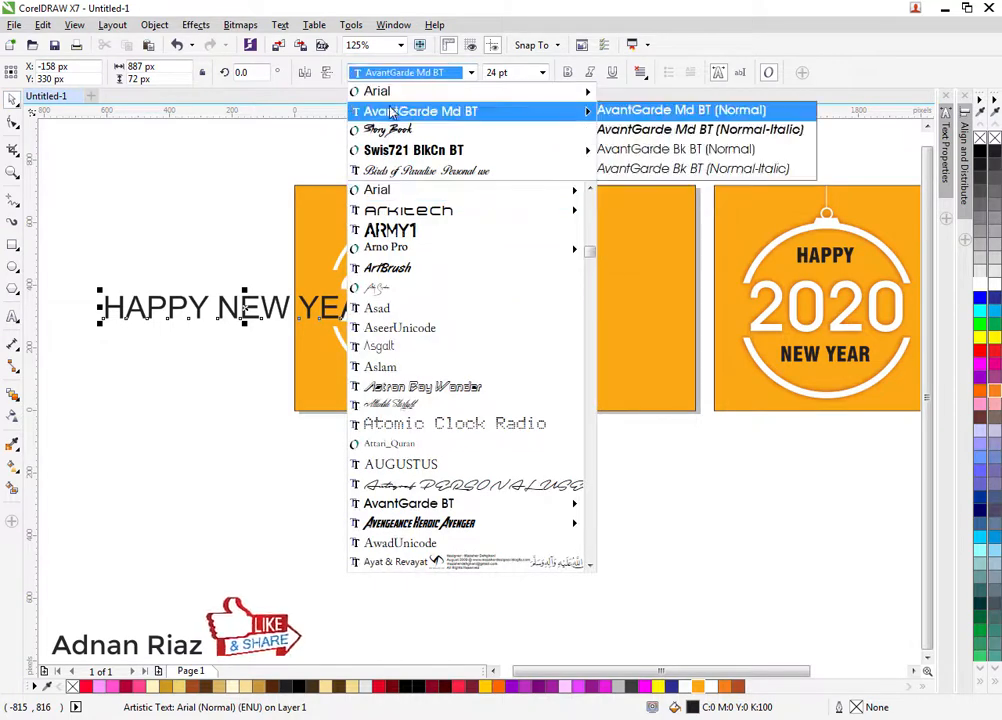
{"action": "left_click", "coordinate": [410, 150]}
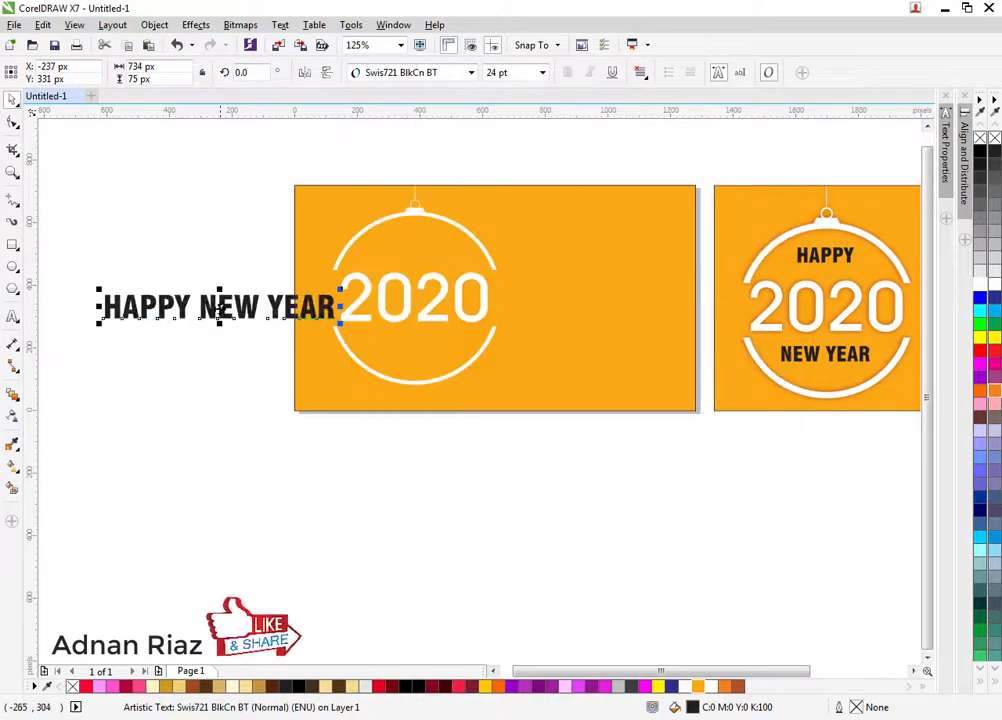
{"action": "left_click_drag", "start_coordinate": [219, 312], "coordinate": [219, 422]}
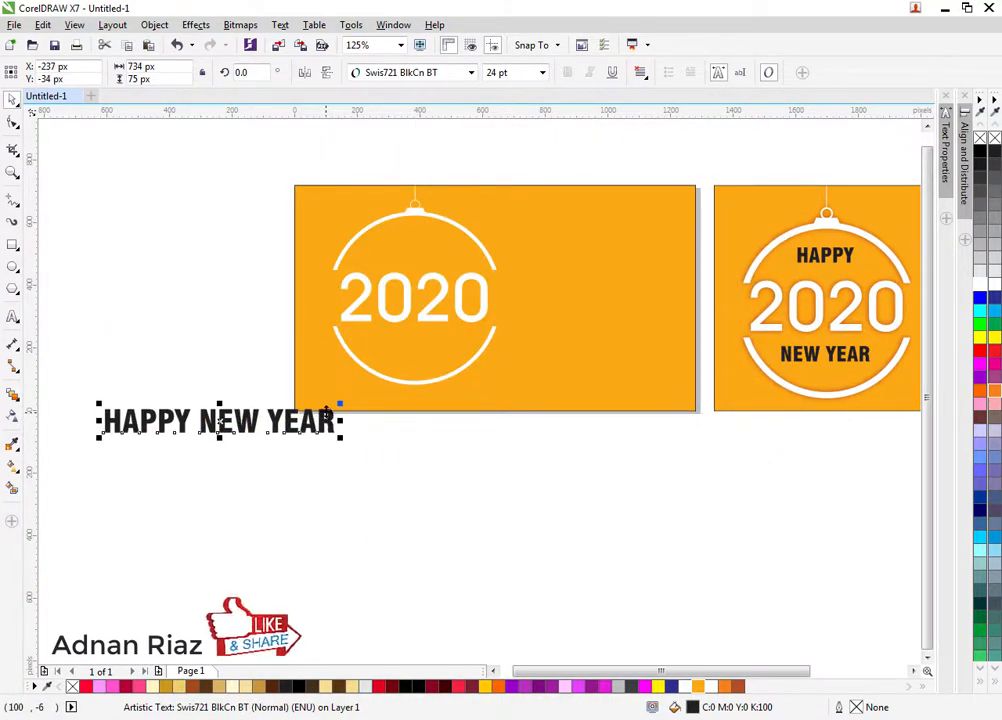
Split the text into separate words and place HAPPY above and NEW YEAR below 2020 in the ornament
{"action": "left_click", "coordinate": [201, 503]}
{"action": "left_click_drag", "start_coordinate": [190, 497], "coordinate": [355, 399]}
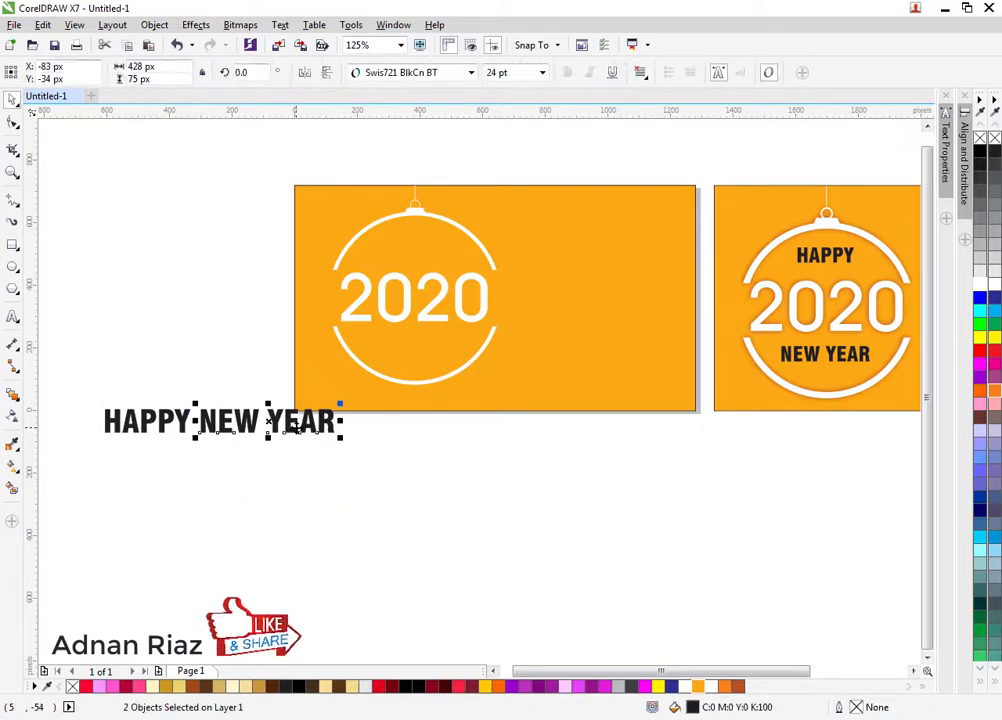
{"action": "left_click_drag", "start_coordinate": [296, 424], "coordinate": [190, 464]}
{"action": "left_click_drag", "start_coordinate": [246, 385], "coordinate": [367, 314]}
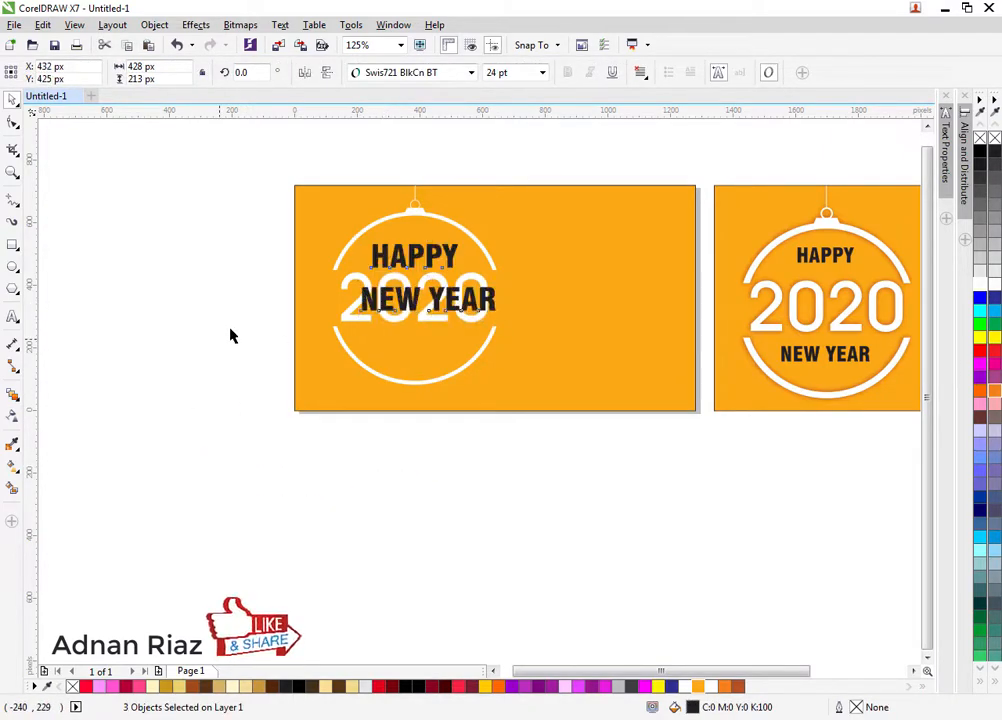
{"action": "left_click_drag", "start_coordinate": [268, 286], "coordinate": [483, 345]}
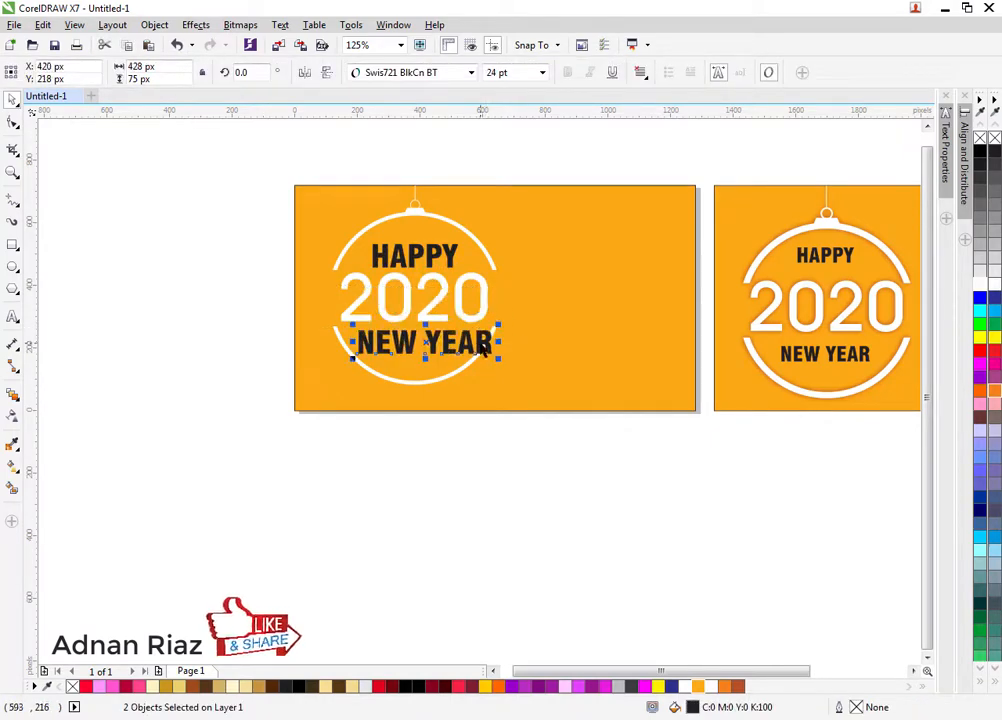
Scale the words HAPPY, NEW and YEAR down to about 16.1 pt and reposition them above and below 2020 inside the ring
{"action": "scroll", "coordinate": [453, 330], "scroll_direction": "up", "scroll_amount": 1}
{"action": "left_click", "coordinate": [345, 172], "text": "shift"}
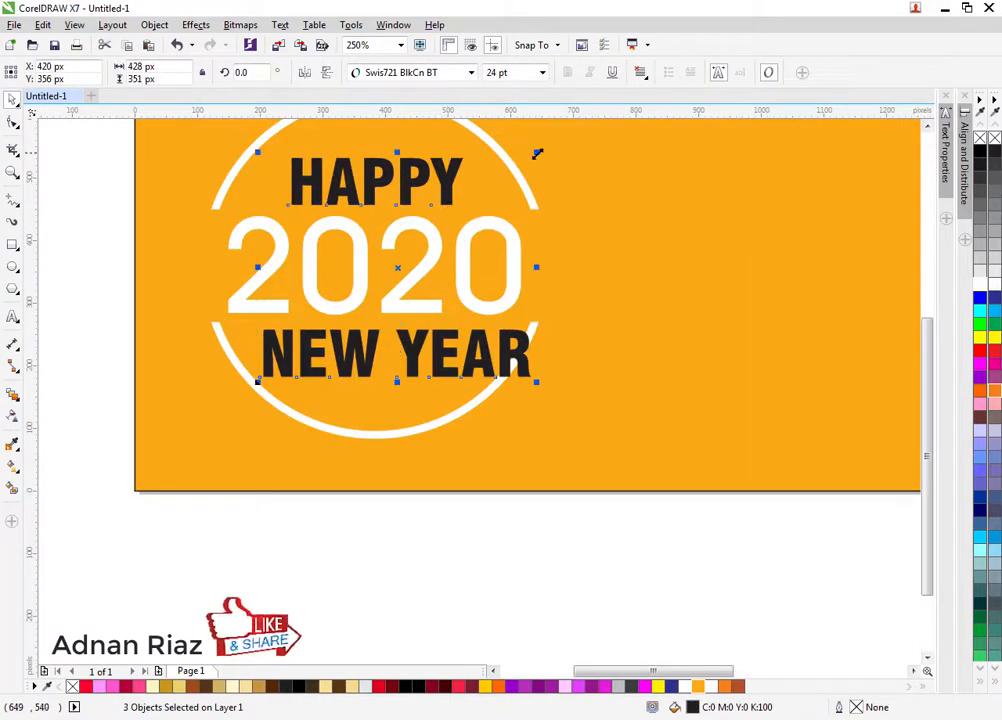
{"action": "left_click_drag", "start_coordinate": [537, 153], "coordinate": [449, 223]}
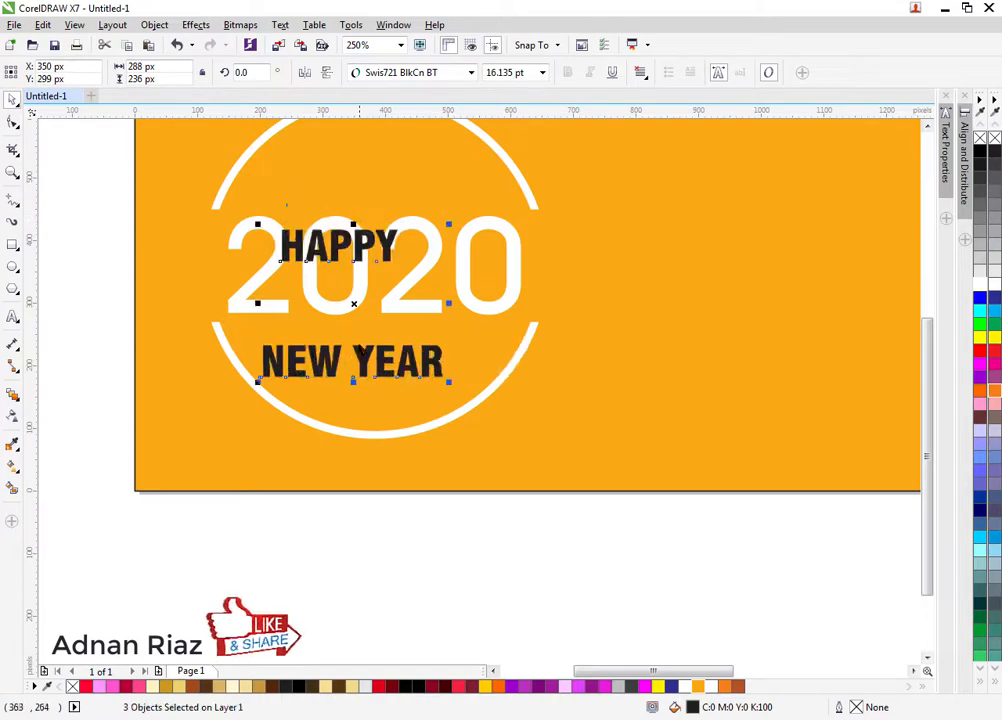
{"action": "left_click_drag", "start_coordinate": [344, 342], "coordinate": [363, 334]}
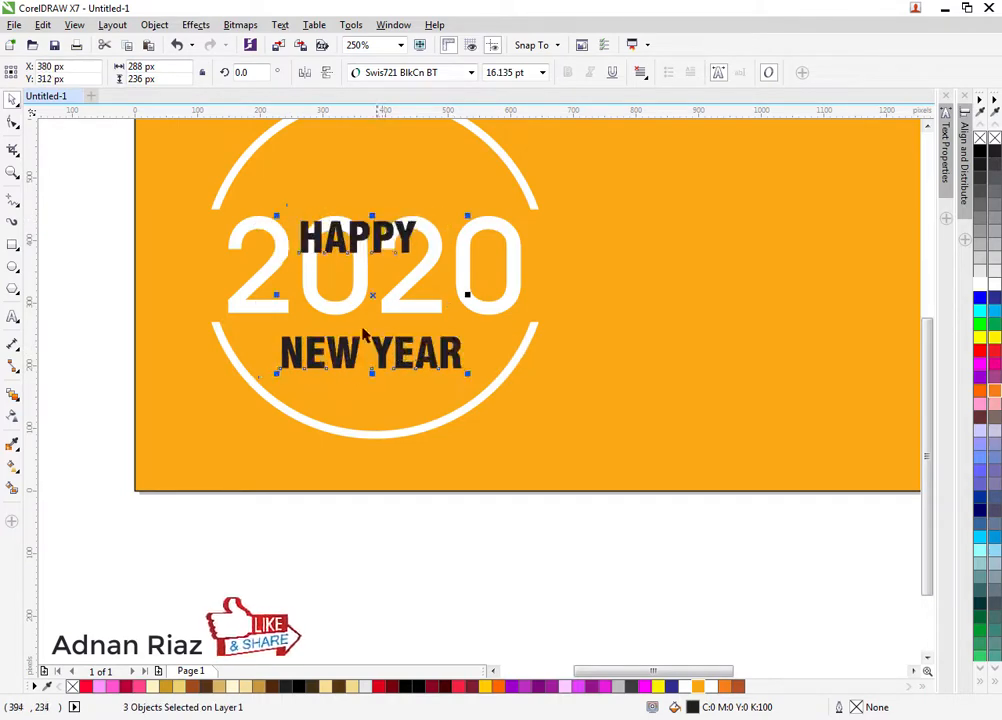
{"action": "left_click_drag", "start_coordinate": [149, 265], "coordinate": [190, 369]}
{"action": "left_click", "coordinate": [141, 354]}
{"action": "left_click_drag", "start_coordinate": [376, 338], "coordinate": [396, 279]}
Group NEW with YEAR, then align that pair and HAPPY on a common vertical centre line and group them
{"action": "left_click", "coordinate": [394, 458]}
{"action": "left_click", "coordinate": [421, 457], "text": "shift"}
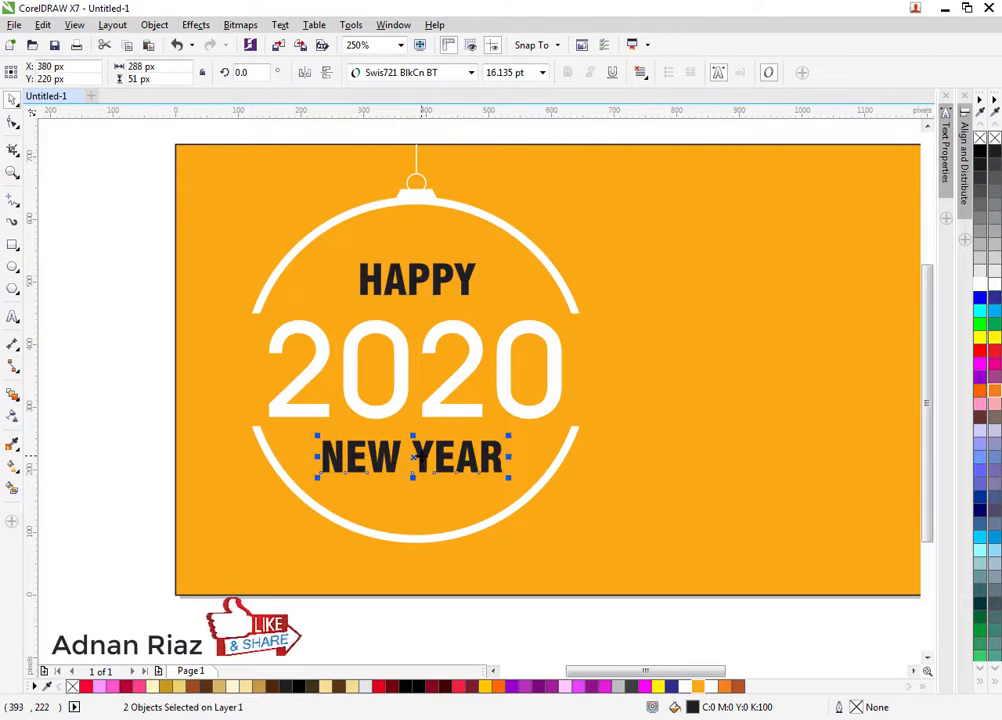
{"action": "key", "text": "ctrl+g"}
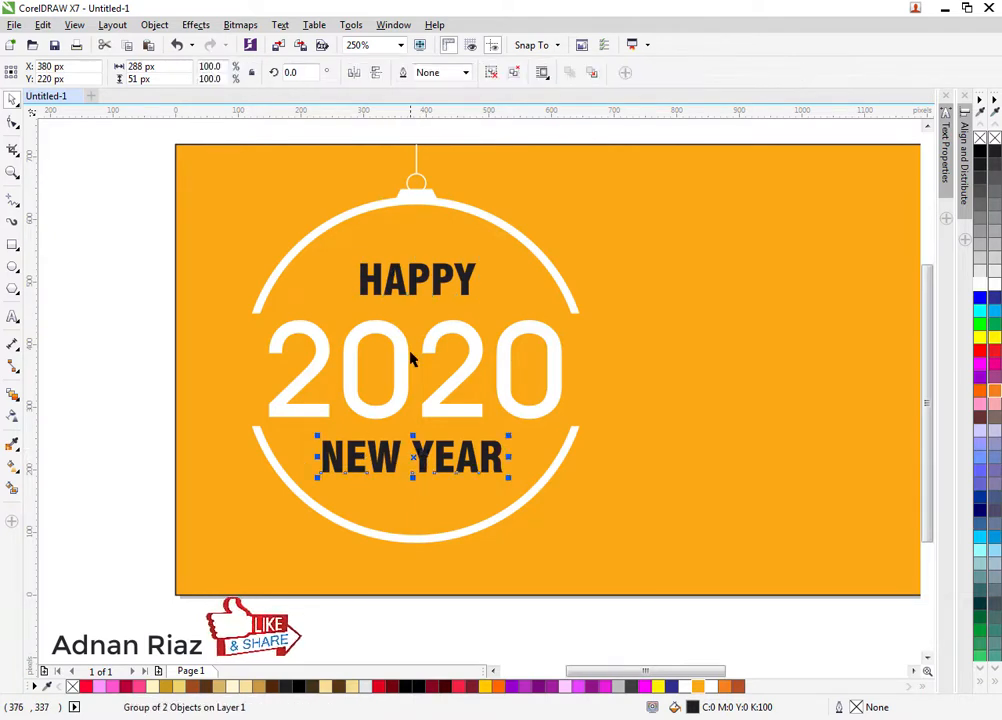
{"action": "left_click", "coordinate": [413, 288], "text": "shift"}
{"action": "key", "text": "c"}
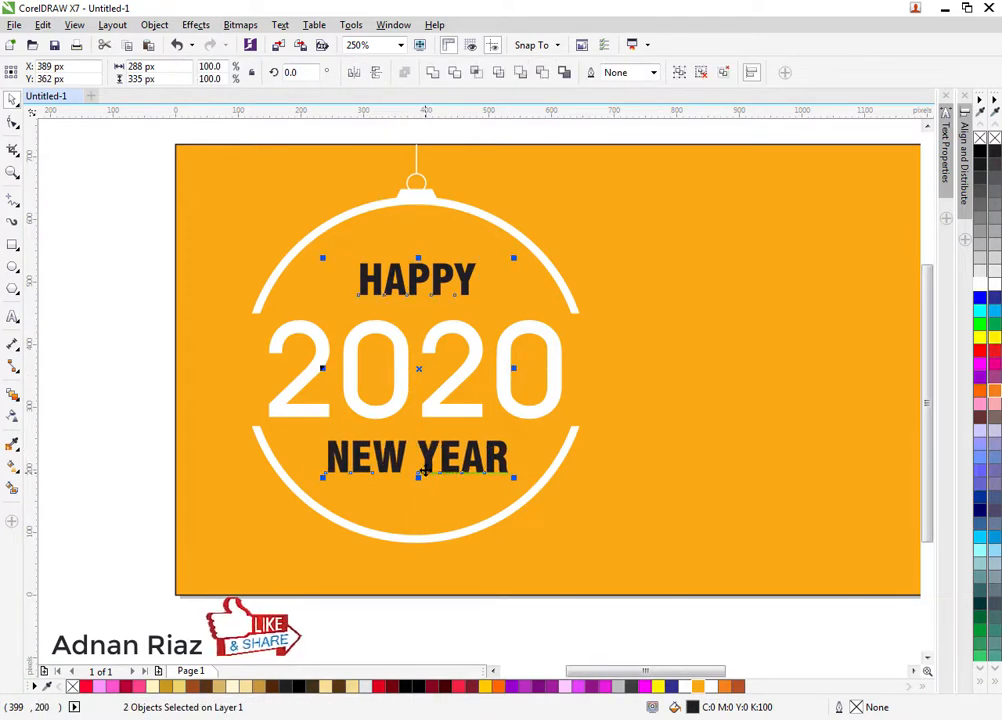
{"action": "key", "text": "ctrl+g"}
Centre the HAPPY NEW YEAR group horizontally on the ornament, undoing only the vertical centring
{"action": "left_click", "coordinate": [565, 300], "text": "shift"}
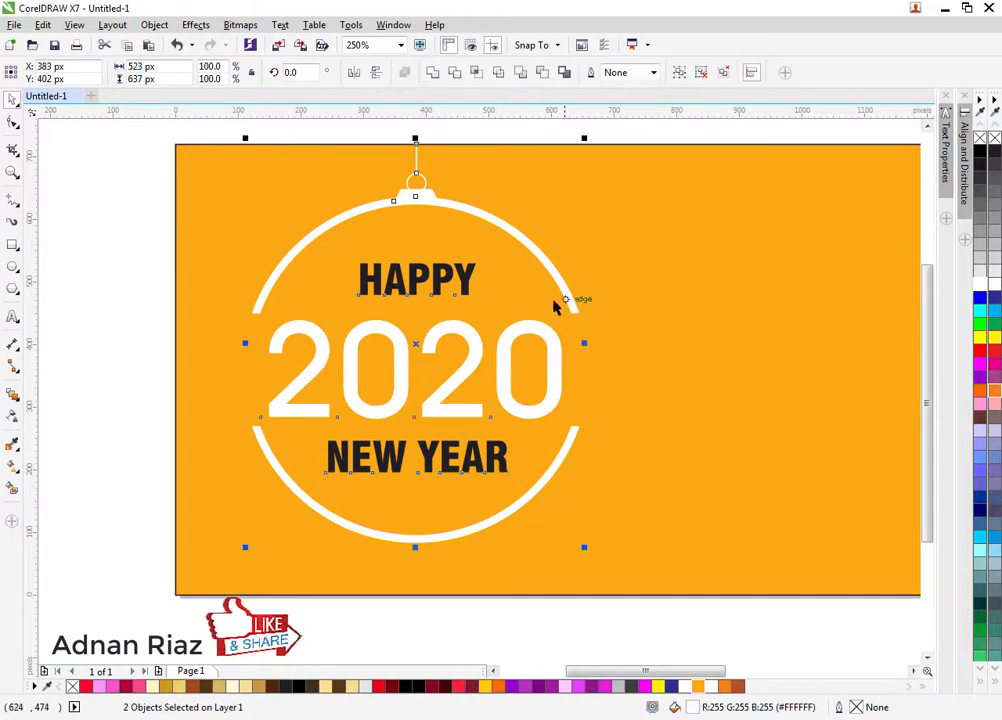
{"action": "key", "text": "e"}
{"action": "key", "text": "c"}
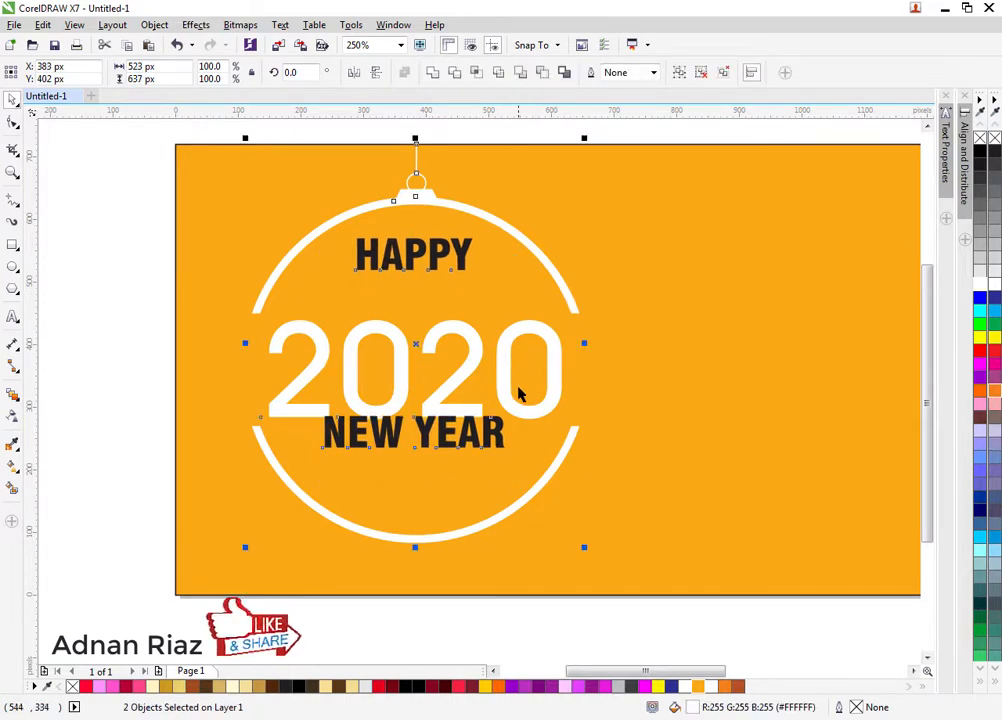
{"action": "key", "text": "ctrl+z"}
{"action": "key", "text": "Escape"}
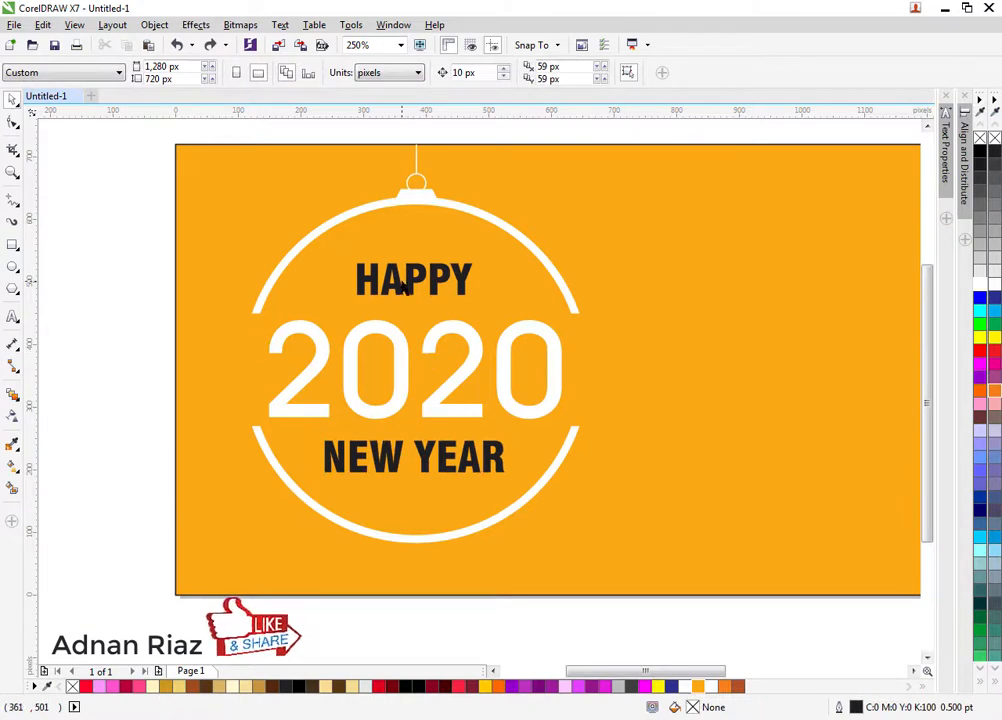
{"action": "left_click", "coordinate": [403, 287]}
{"action": "left_click", "coordinate": [390, 347], "text": "shift"}
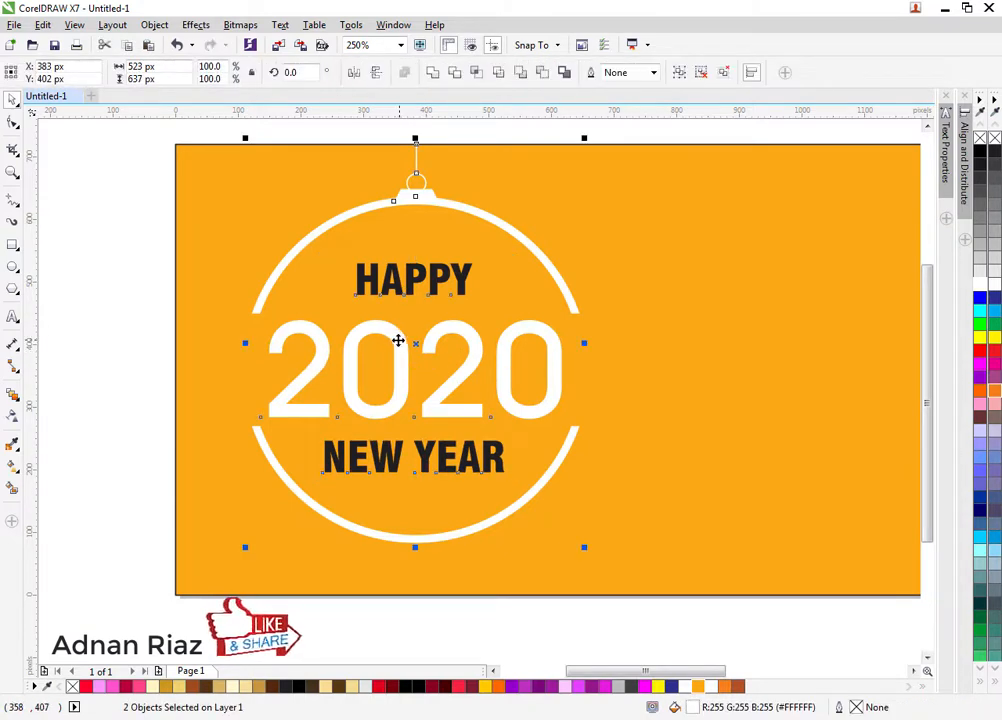
{"action": "left_click", "coordinate": [154, 333]}
Resize the HAPPY NEW YEAR group from its centre to about 291 × 339 px and ungroup it
{"action": "left_click_drag", "start_coordinate": [413, 287], "coordinate": [520, 257]}
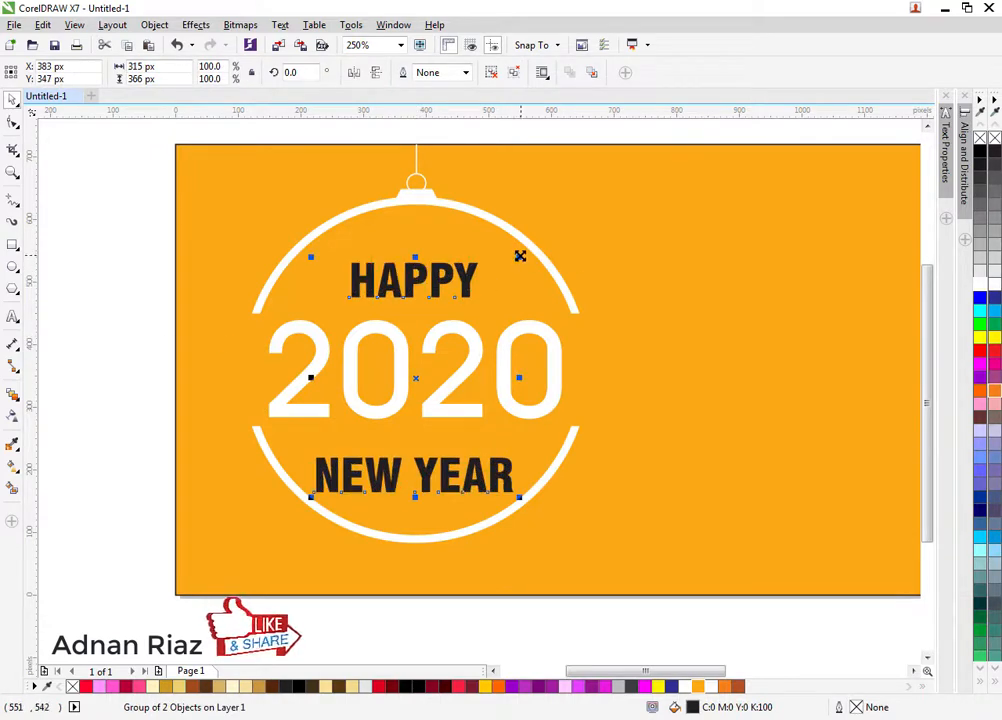
{"action": "left_click_drag", "start_coordinate": [520, 256], "coordinate": [511, 265]}
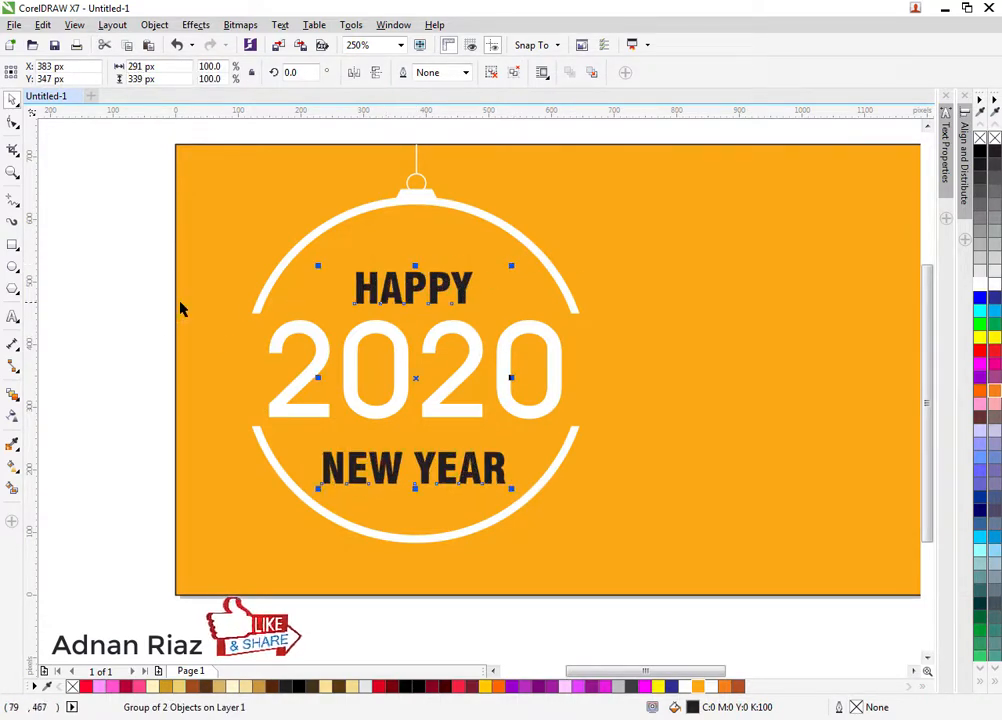
{"action": "left_click", "coordinate": [493, 74]}
Move HAPPY slightly up and NEW YEAR slightly down to widen their gaps to 2020
{"action": "left_click", "coordinate": [98, 192]}
{"action": "left_click_drag", "start_coordinate": [394, 289], "coordinate": [394, 273]}
{"action": "left_click_drag", "start_coordinate": [431, 455], "coordinate": [429, 462]}
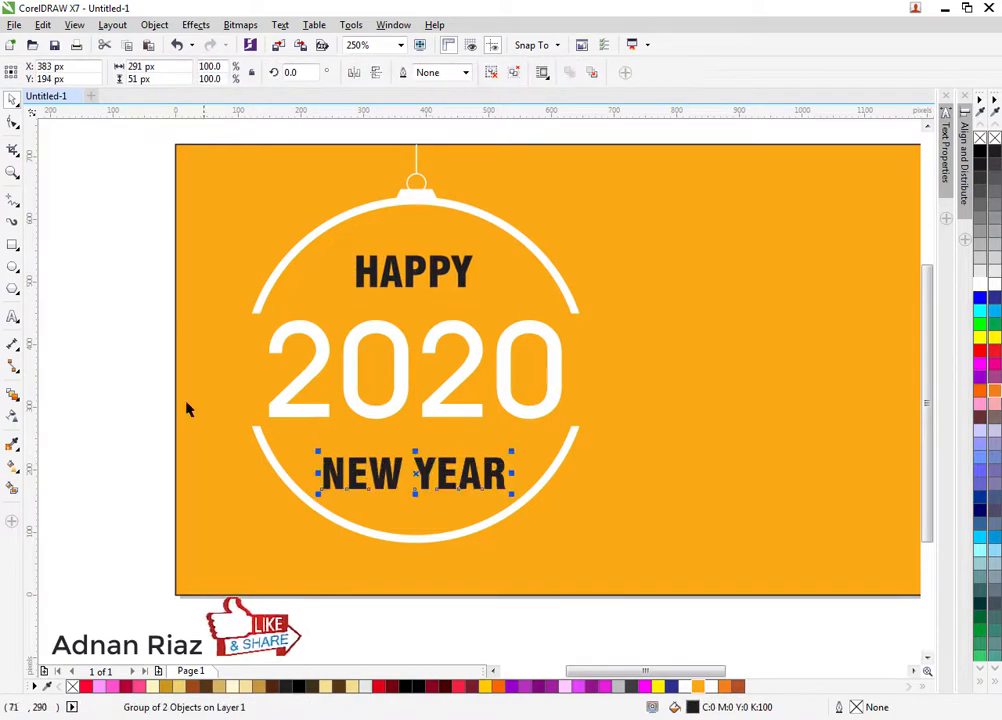
{"action": "left_click", "coordinate": [114, 369]}
{"action": "left_click", "coordinate": [427, 336]}
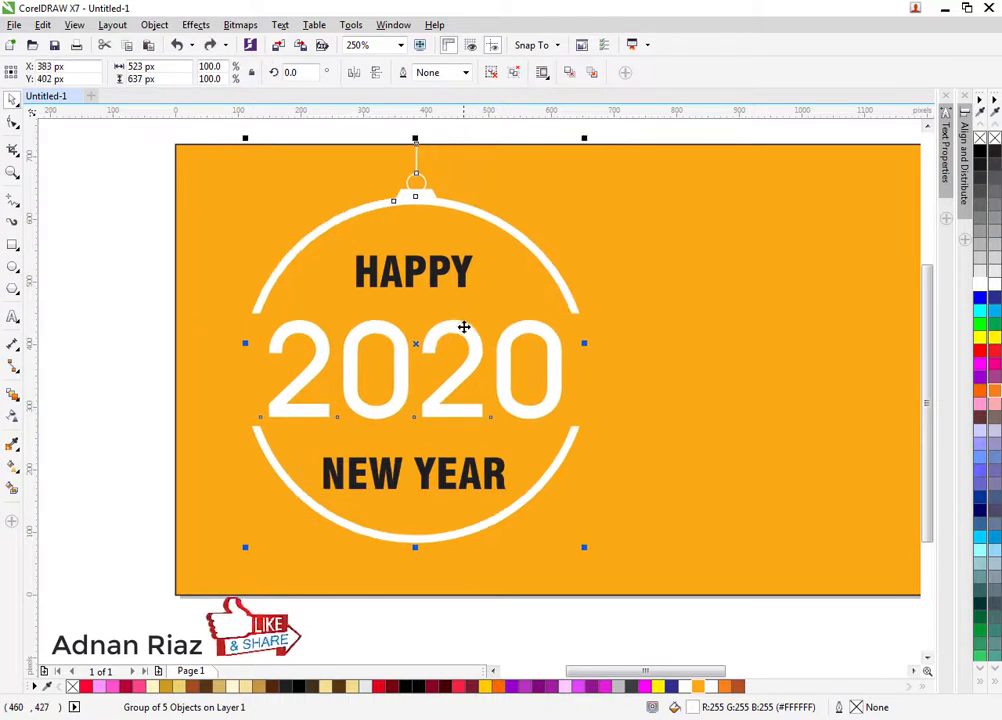
{"action": "left_click_drag", "start_coordinate": [431, 318], "coordinate": [590, 322]}
{"action": "right_click", "coordinate": [590, 322]}
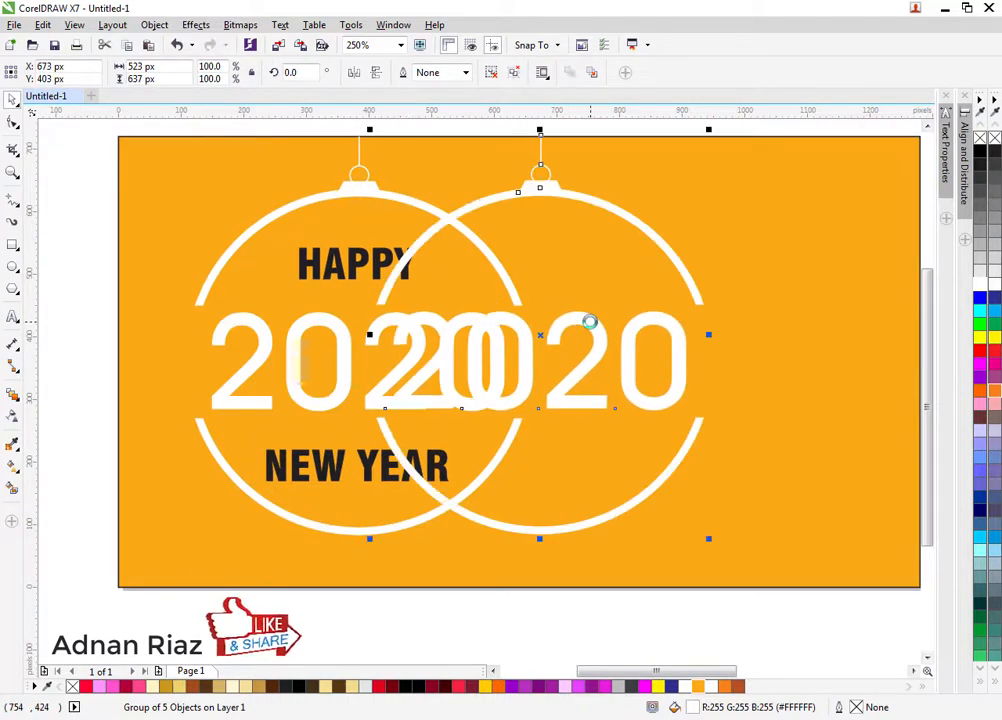
{"action": "key", "text": "ctrl+z"}
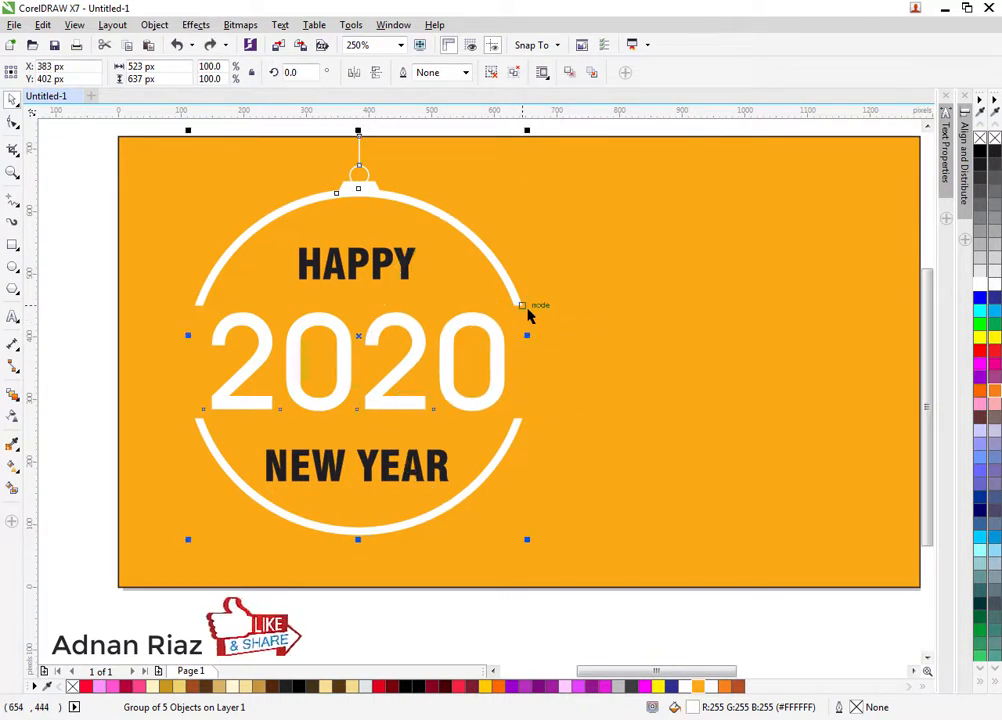
Duplicate the ornament group in place, fill the copy with brown C20 M78 Y100 K12 and put it behind the white one
{"action": "left_click", "coordinate": [737, 686]}
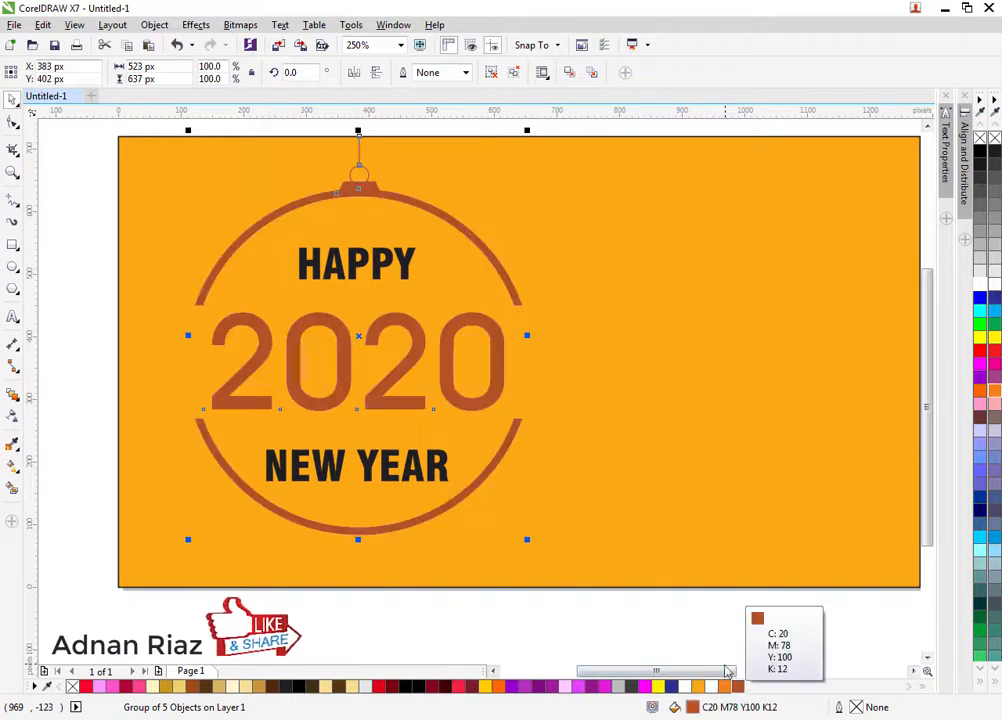
{"action": "key", "text": "ctrl+z"}
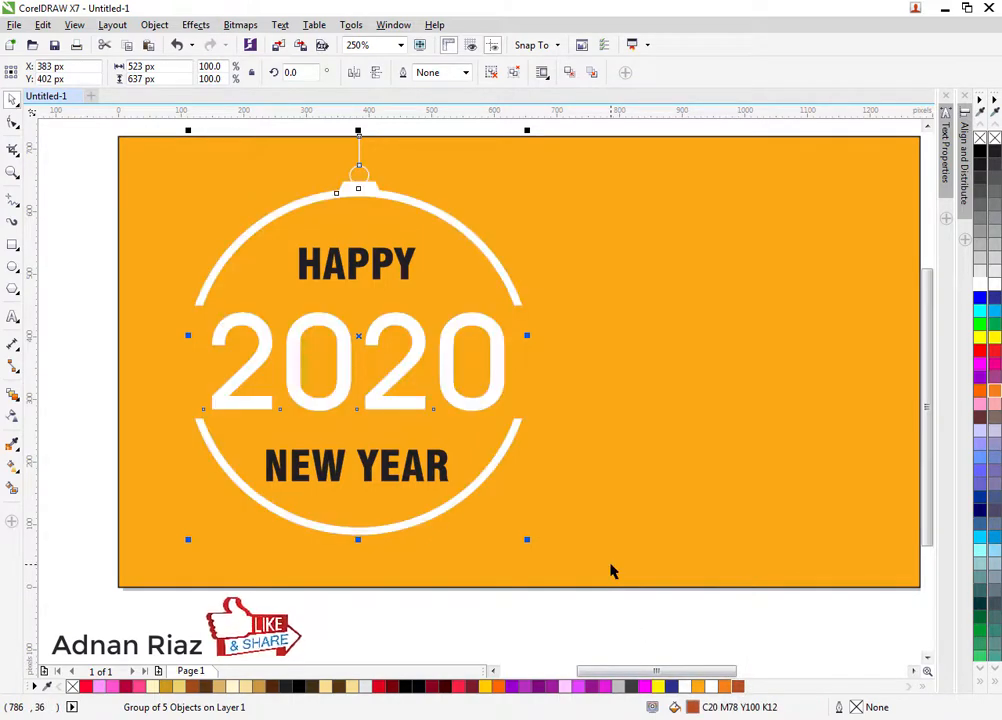
Convert the brown ornament copy to a 300 dpi CMYK bitmap and apply a Gaussian blur with a radius of 8 pixels
{"action": "left_click", "coordinate": [240, 25]}
{"action": "left_click", "coordinate": [268, 38]}
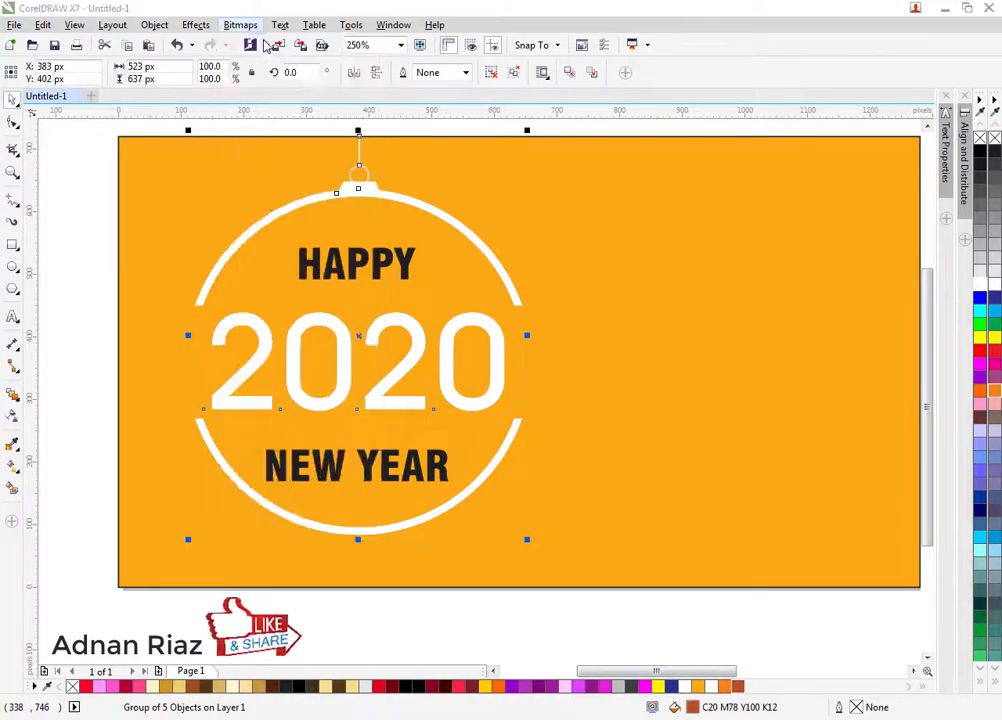
{"action": "left_click", "coordinate": [464, 445]}
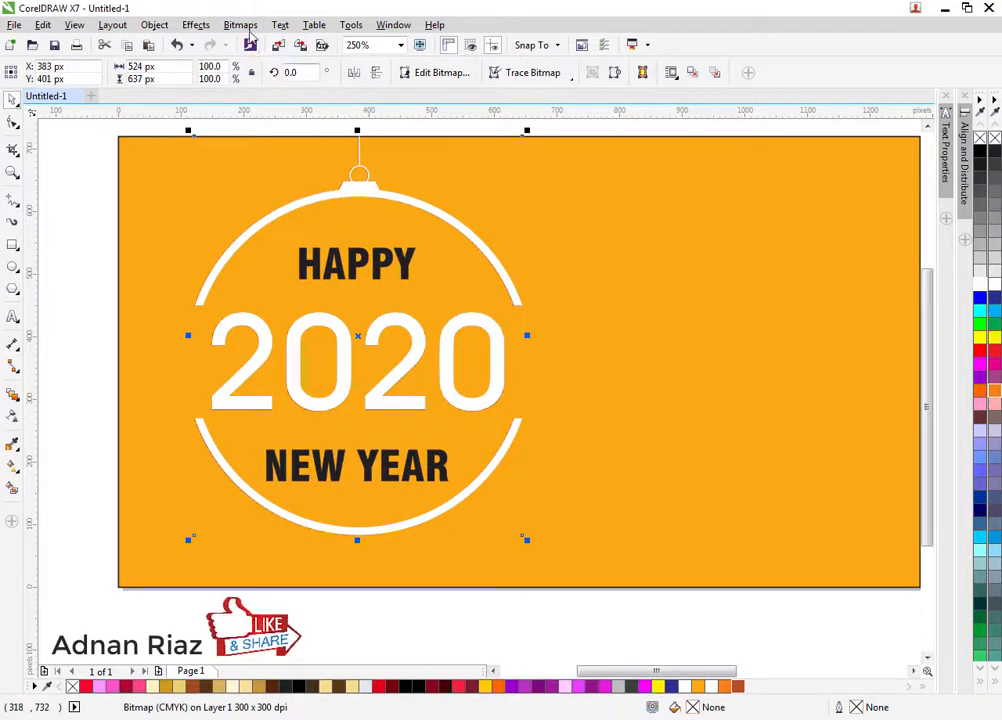
{"action": "left_click", "coordinate": [242, 25]}
{"action": "mouse_move", "coordinate": [300, 380]}
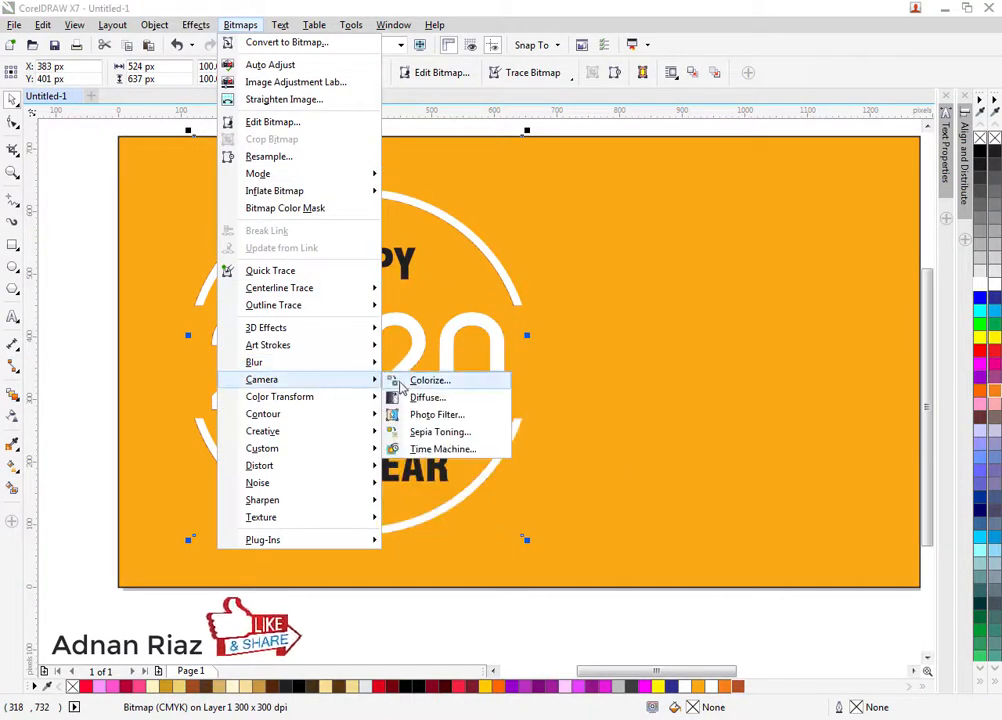
{"action": "mouse_move", "coordinate": [360, 362]}
{"action": "left_click", "coordinate": [403, 381]}
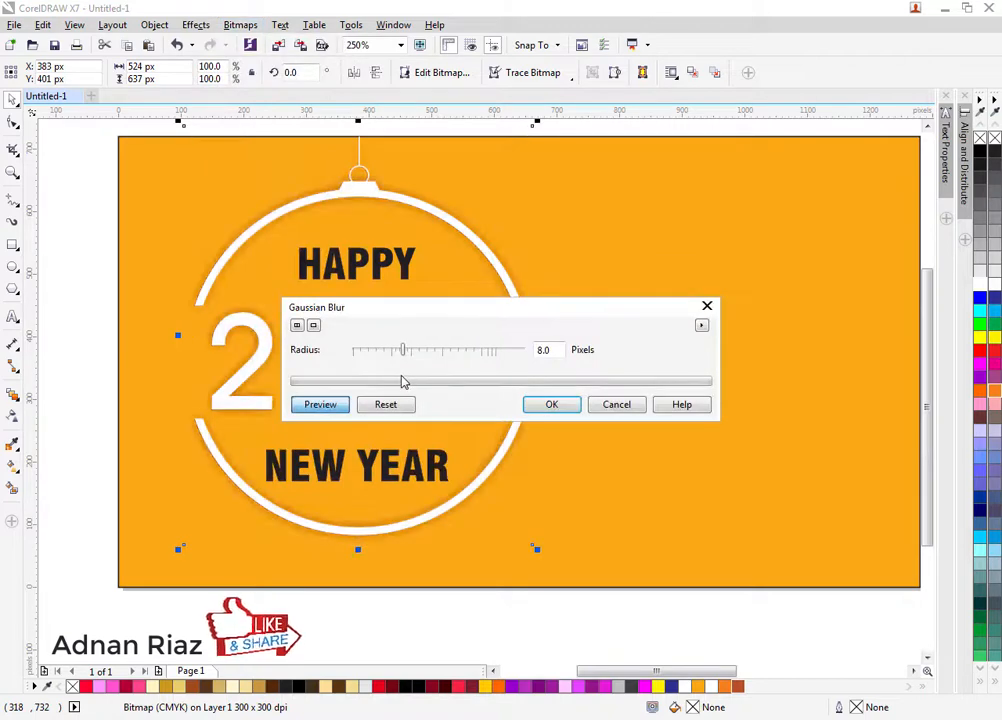
{"action": "left_click", "coordinate": [548, 404]}
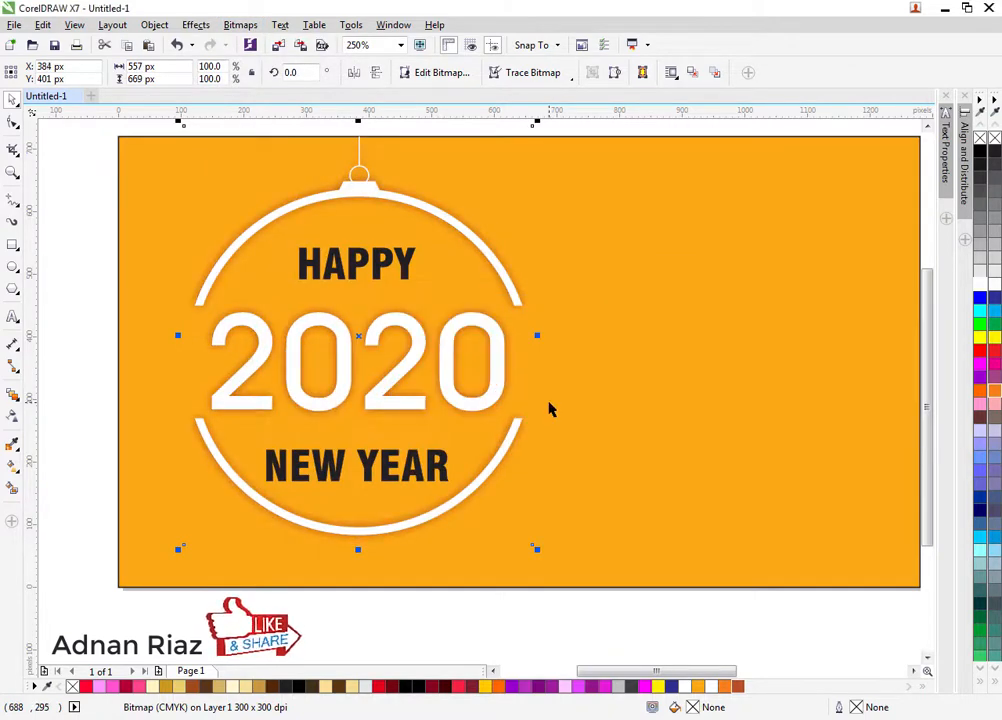
Group the white ornament, its blurred shadow and the HAPPY and NEW YEAR texts
{"action": "scroll", "coordinate": [548, 404], "scroll_direction": "down", "scroll_amount": 4}
{"action": "left_click_drag", "start_coordinate": [535, 253], "coordinate": [366, 412]}
{"action": "key", "text": "ctrl+g"}
{"action": "left_click", "coordinate": [476, 441]}
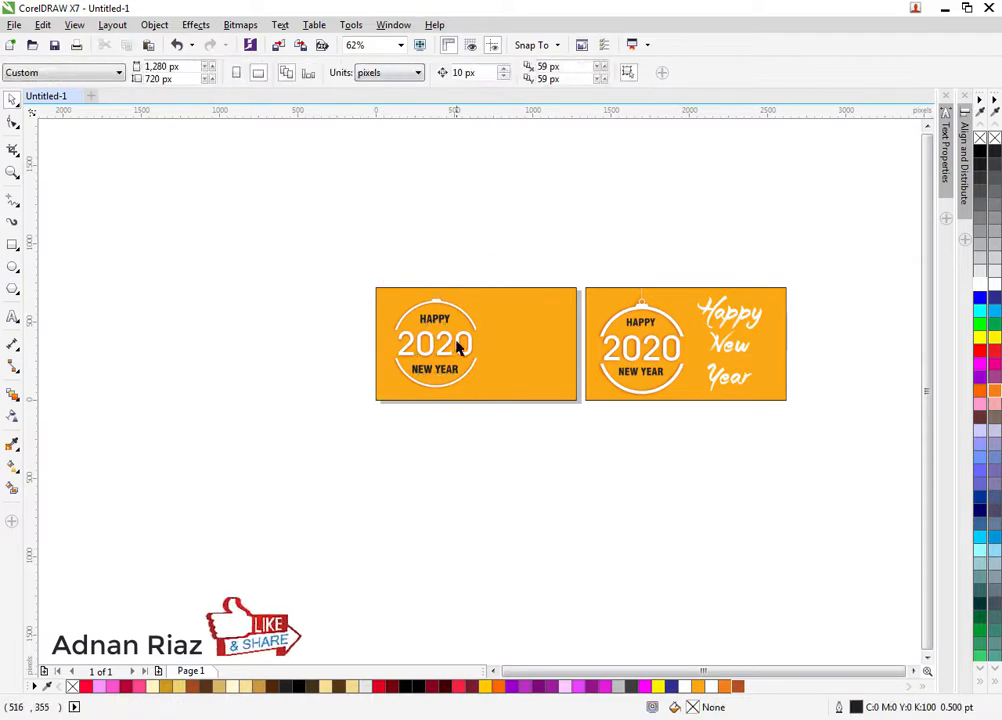
Enlarge the grouped ornament to about 576 × 692 px and shift it closer to the banner's left edge
{"action": "scroll", "coordinate": [440, 345], "scroll_direction": "up", "scroll_amount": 3}
{"action": "scroll", "coordinate": [430, 362], "scroll_direction": "up", "scroll_amount": 2}
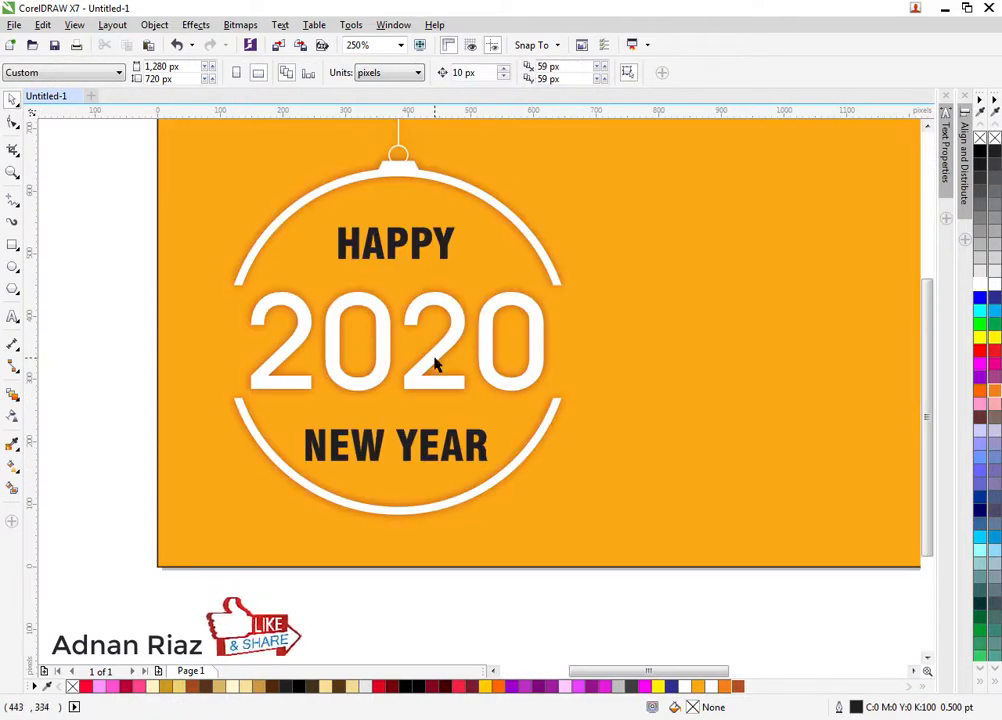
{"action": "left_click", "coordinate": [435, 364]}
{"action": "left_click_drag", "start_coordinate": [577, 528], "coordinate": [591, 545]}
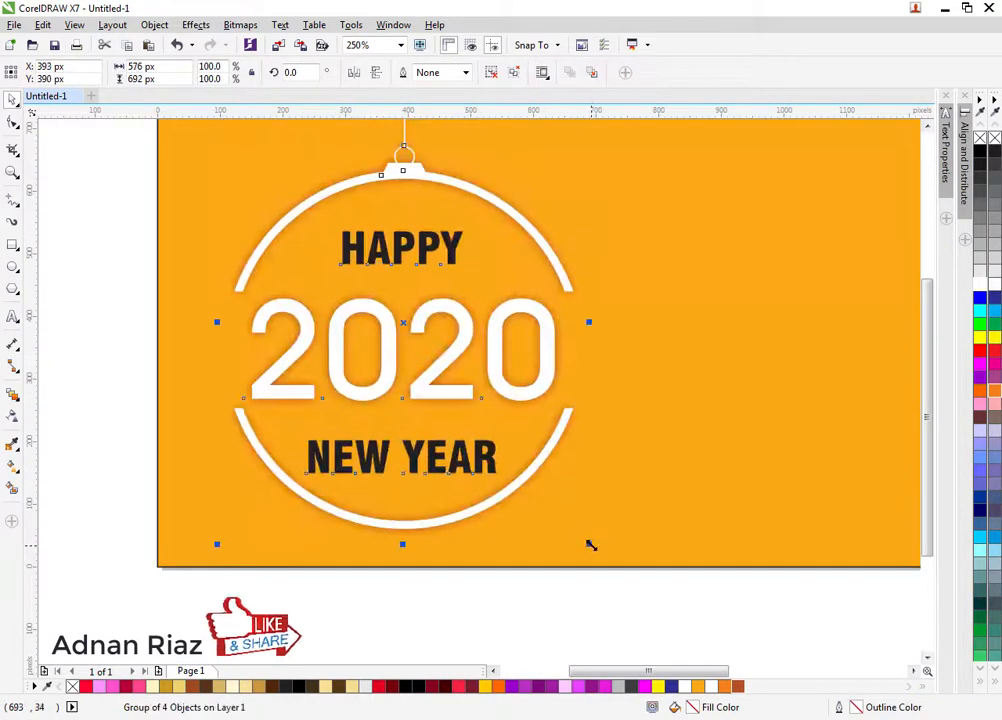
{"action": "scroll", "coordinate": [543, 479], "scroll_direction": "down", "scroll_amount": 3}
{"action": "left_click", "coordinate": [546, 465], "text": "shift"}
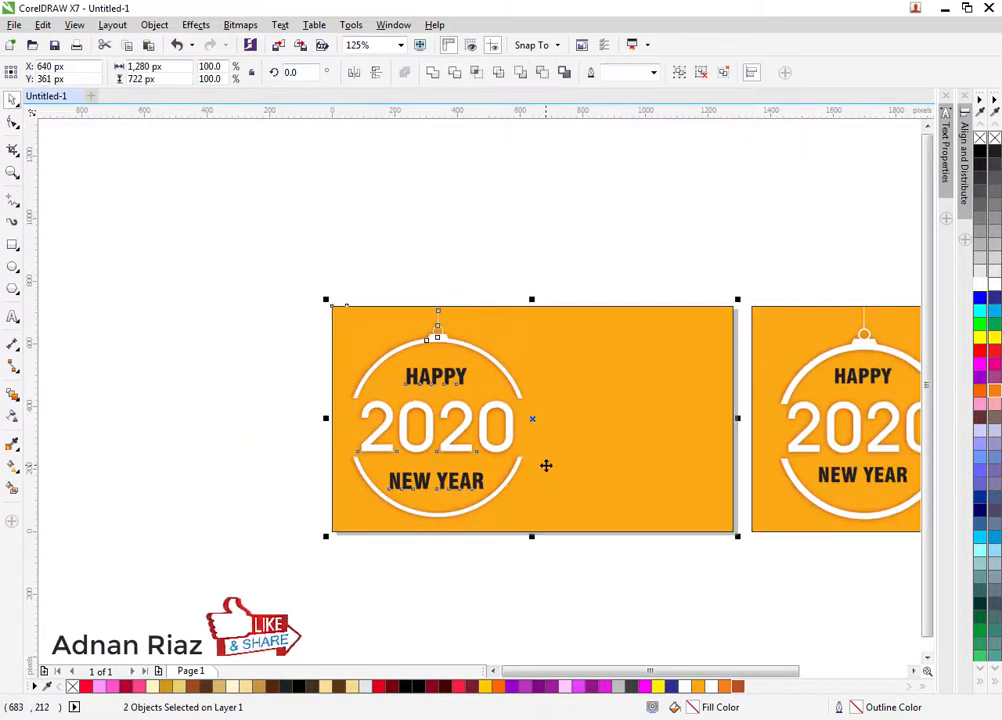
{"action": "key", "text": "Escape"}
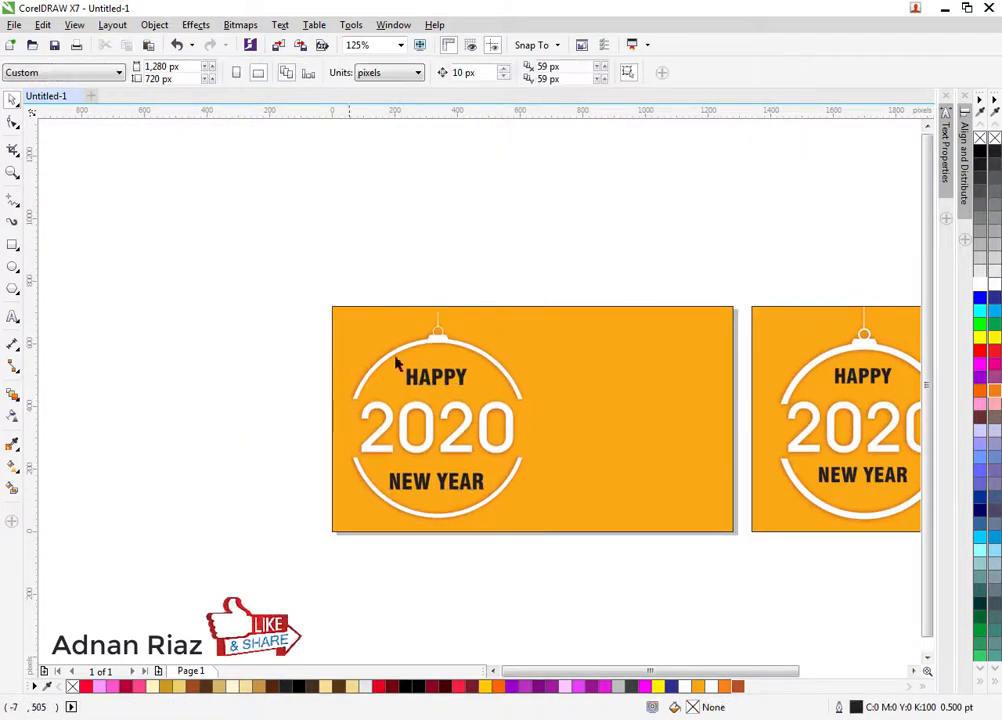
Align the ornament vertically with the banner and move it up so its hanging line meets the banner's upper edge
{"action": "scroll", "coordinate": [443, 333], "scroll_direction": "up", "scroll_amount": 2}
{"action": "left_click", "coordinate": [442, 342]}
{"action": "left_click", "coordinate": [614, 360], "text": "shift"}
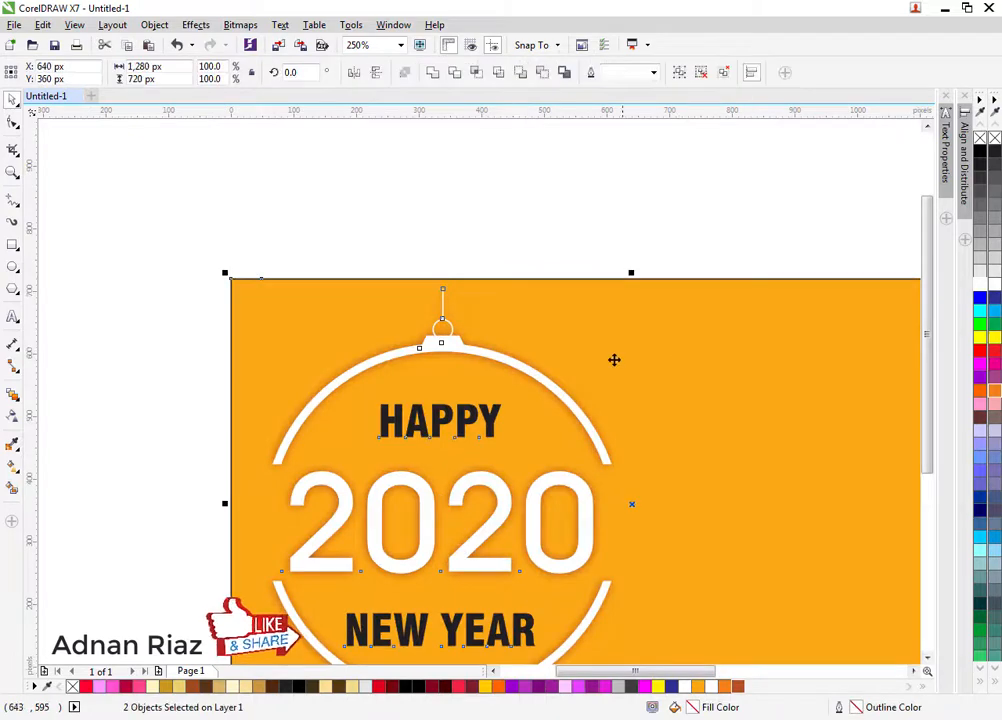
{"action": "key", "text": "Escape"}
{"action": "scroll", "coordinate": [455, 313], "scroll_direction": "up", "scroll_amount": 2}
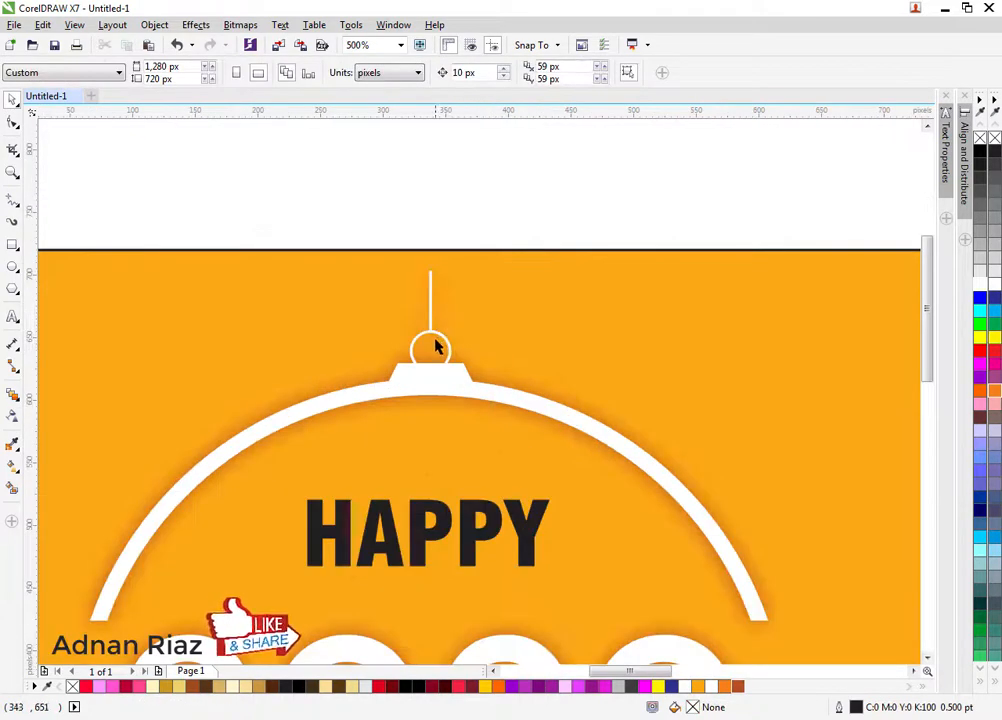
{"action": "left_click_drag", "start_coordinate": [435, 346], "coordinate": [431, 317]}
PowerClip the ornament group inside the orange background rectangle
{"action": "scroll", "coordinate": [387, 327], "scroll_direction": "down", "scroll_amount": 2}
{"action": "key", "text": "Escape"}
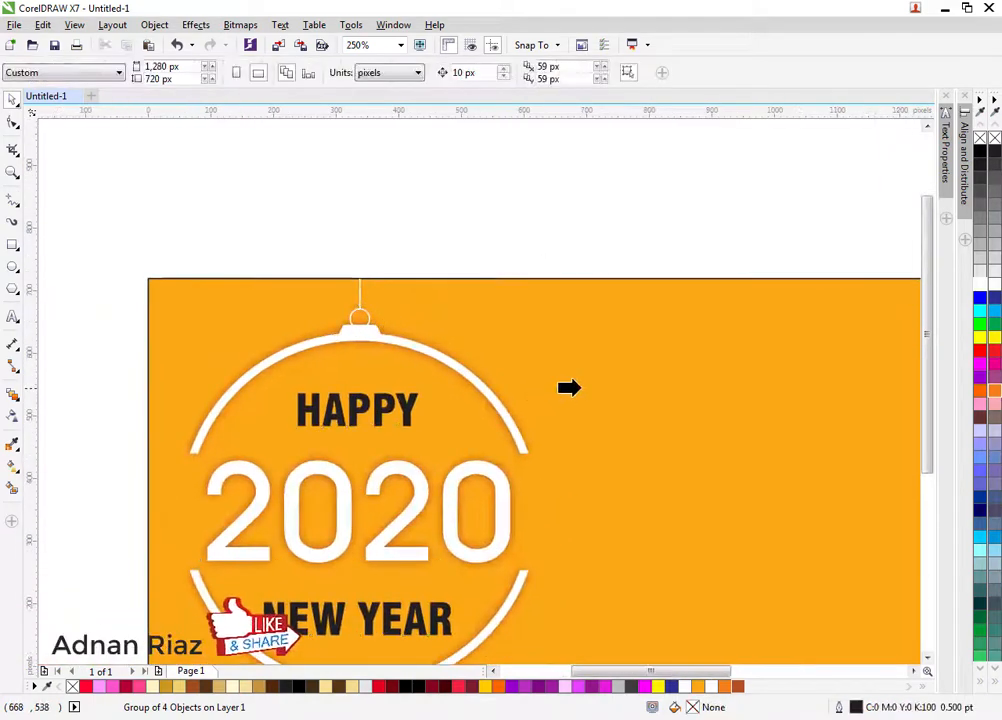
{"action": "left_click", "coordinate": [569, 388]}
{"action": "left_click", "coordinate": [519, 230]}
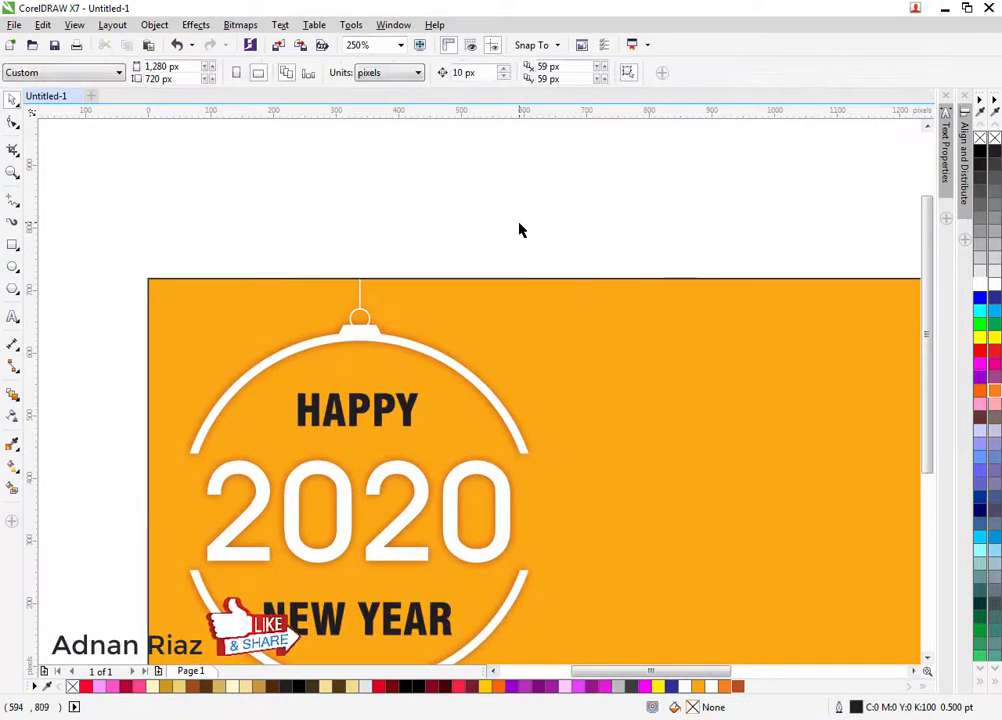
Edit the banner's PowerClip contents, move the ornament group slightly to the right and finish editing
{"action": "scroll", "coordinate": [519, 230], "scroll_direction": "down", "scroll_amount": 1}
{"action": "left_click_drag", "start_coordinate": [599, 281], "coordinate": [439, 264]}
{"action": "double_click", "coordinate": [357, 317]}
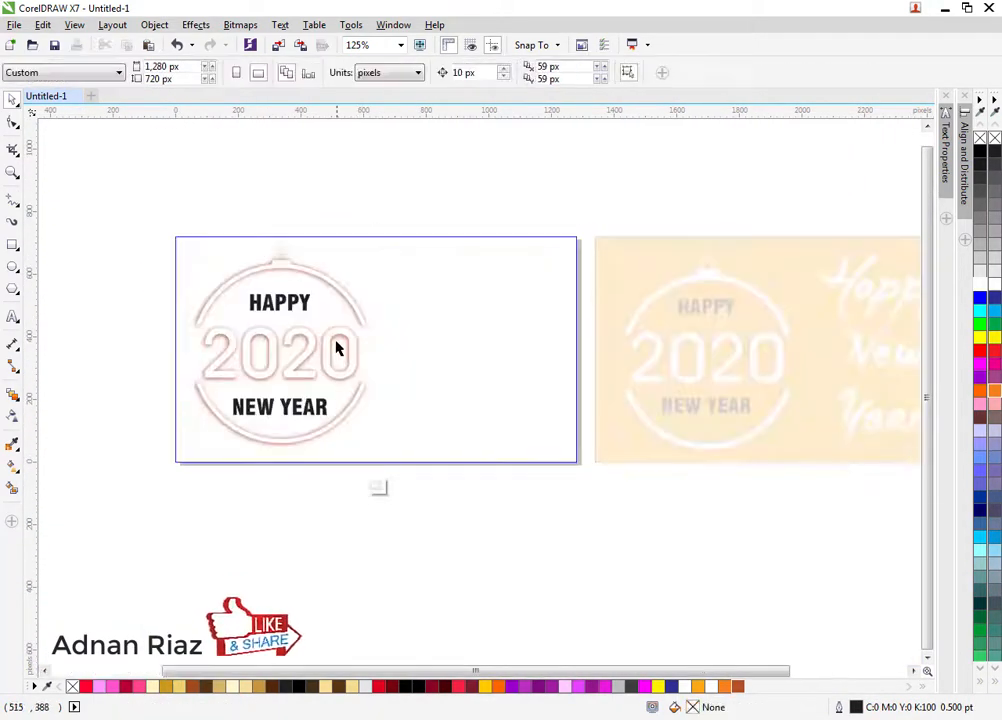
{"action": "left_click_drag", "start_coordinate": [320, 344], "coordinate": [330, 344]}
{"action": "left_click", "coordinate": [377, 486]}
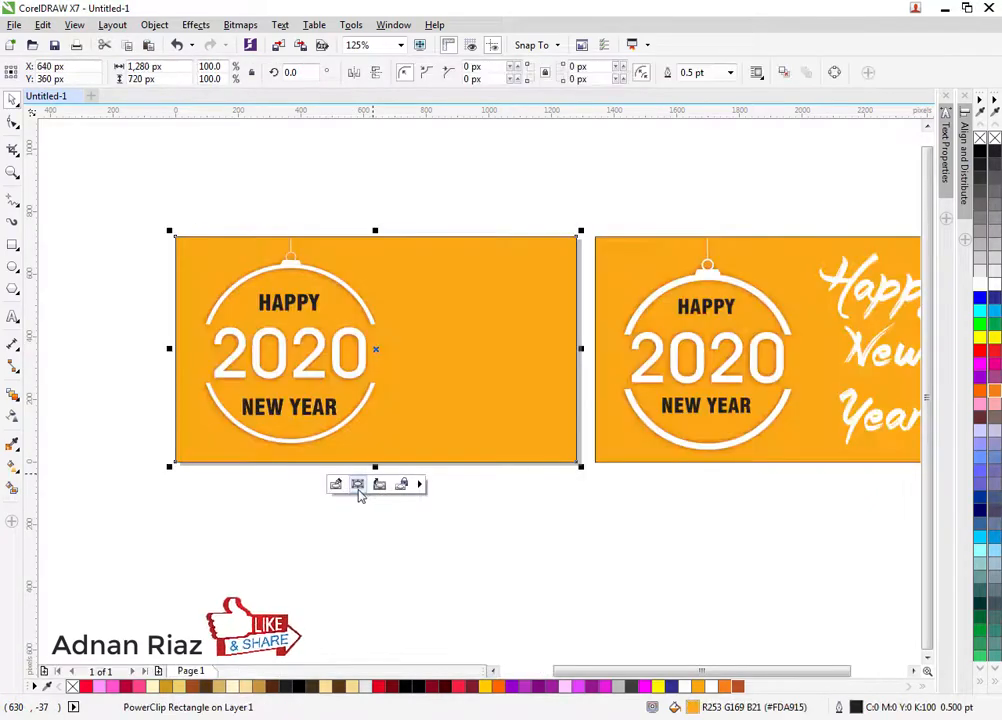
{"action": "left_click", "coordinate": [200, 470]}
Add the artistic text "Happy New Year" on three lines, one word per line, beside the ornament on the banner
{"action": "left_click", "coordinate": [12, 318]}
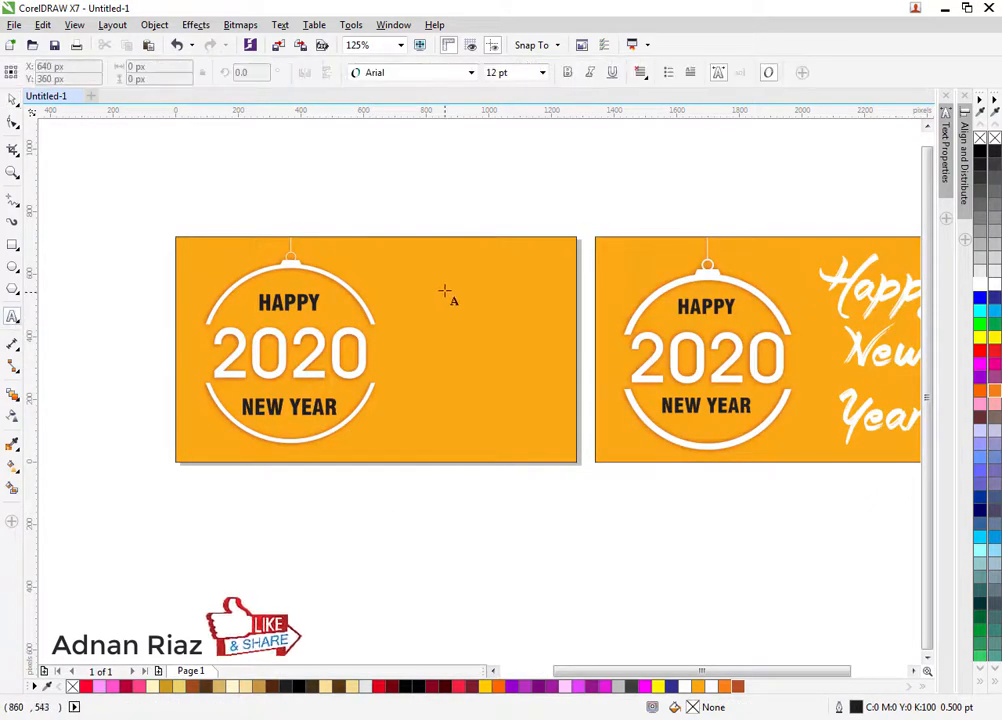
{"action": "left_click", "coordinate": [447, 280]}
{"action": "type", "text": "Happy"}
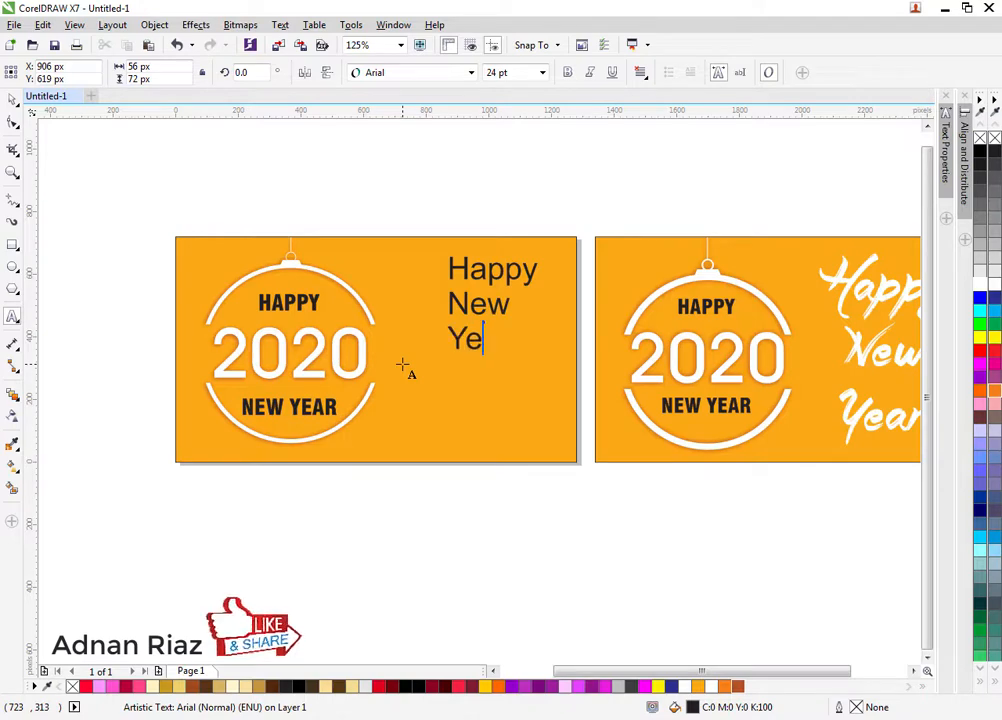
{"action": "type", "text": "r"}
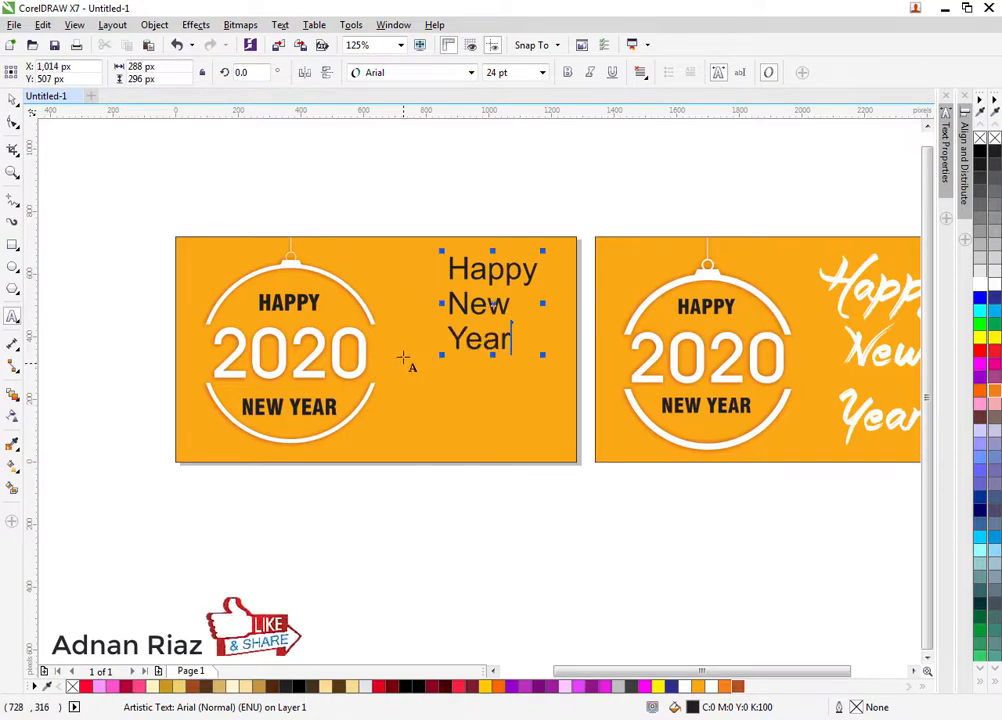
{"action": "left_click", "coordinate": [13, 97]}
{"action": "left_click", "coordinate": [397, 70]}
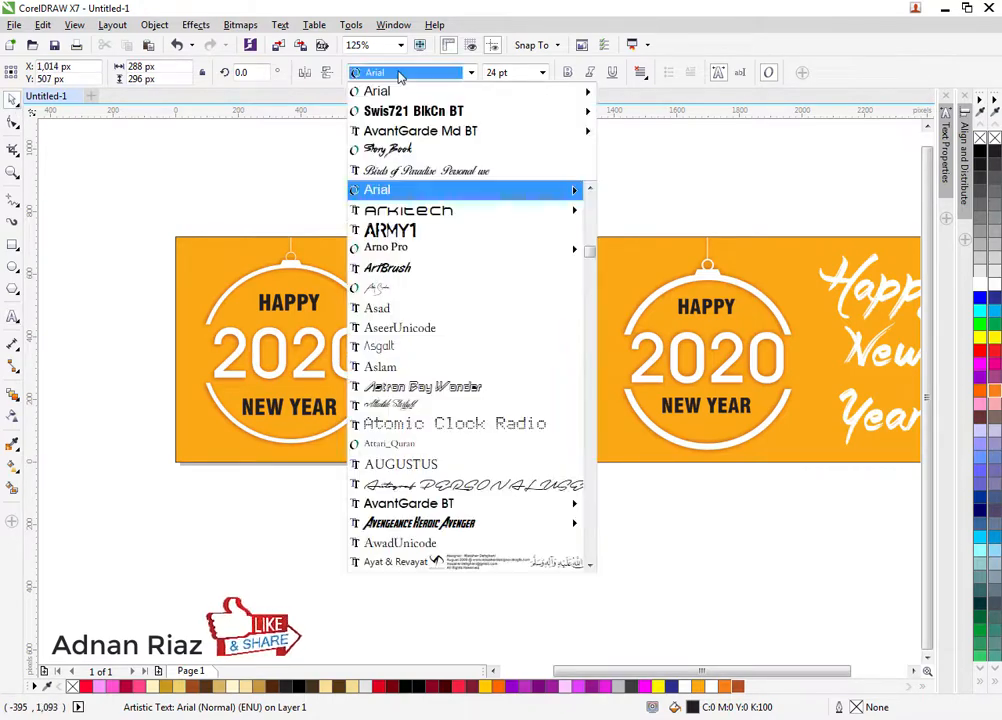
{"action": "left_click", "coordinate": [390, 151]}
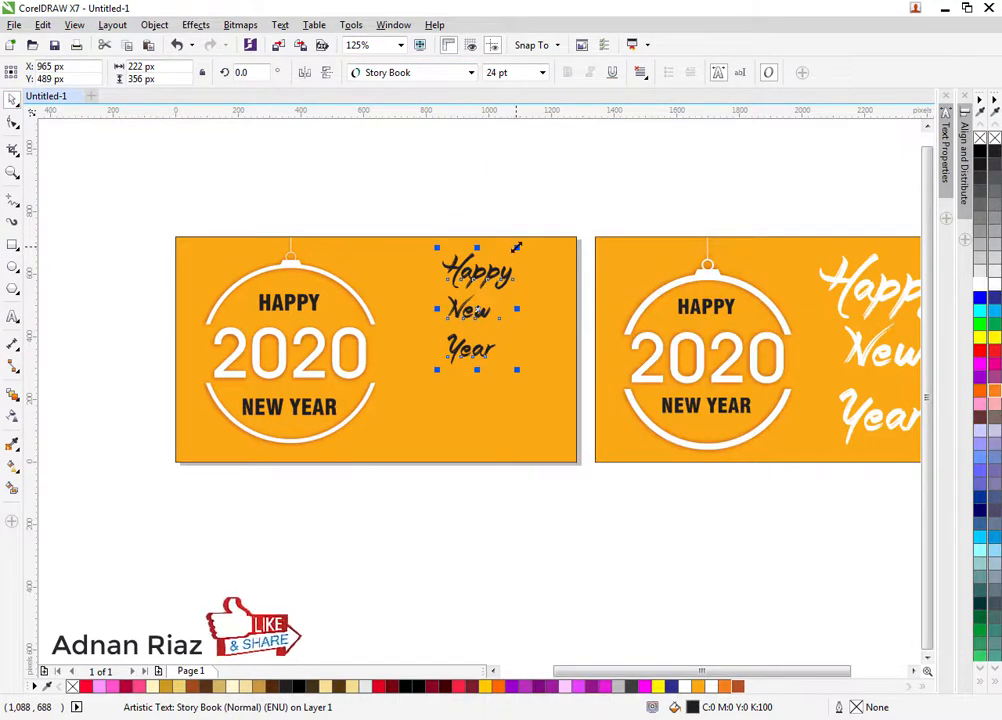
{"action": "left_click_drag", "start_coordinate": [516, 247], "coordinate": [570, 208]}
{"action": "left_click_drag", "start_coordinate": [505, 237], "coordinate": [514, 287]}
{"action": "key", "text": "ctrl+q"}
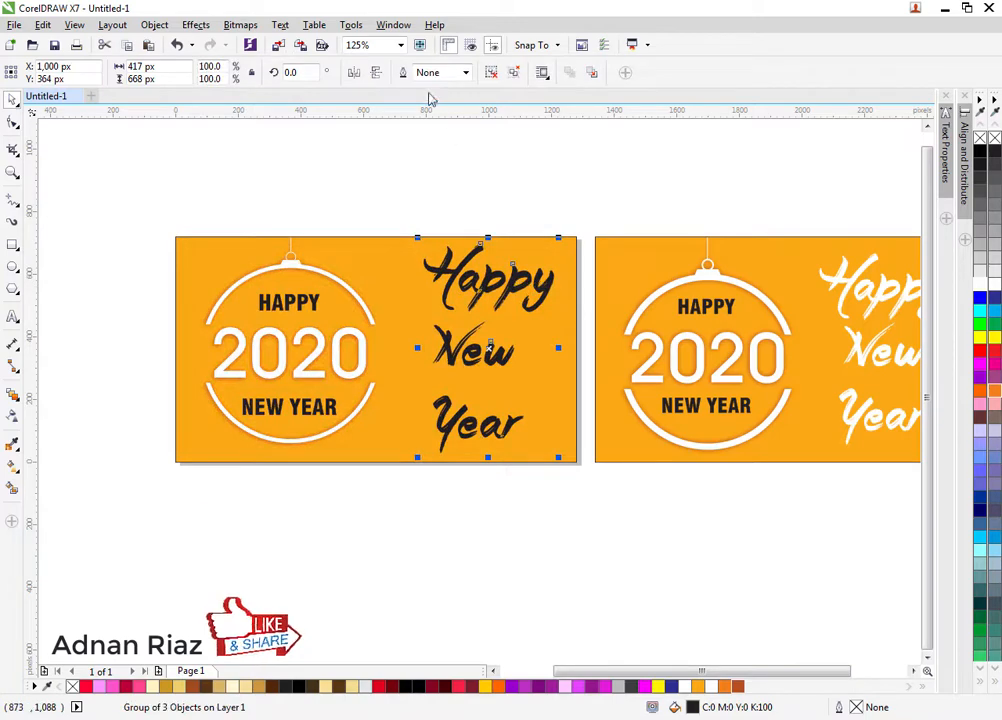
{"action": "left_click", "coordinate": [497, 74]}
{"action": "left_click", "coordinate": [578, 216]}
{"action": "left_click_drag", "start_coordinate": [480, 351], "coordinate": [506, 356]}
{"action": "key", "text": "ctrl+z"}
{"action": "key", "text": "ctrl+z"}
{"action": "key", "text": "ctrl+z"}
{"action": "key", "text": "ctrl+z"}
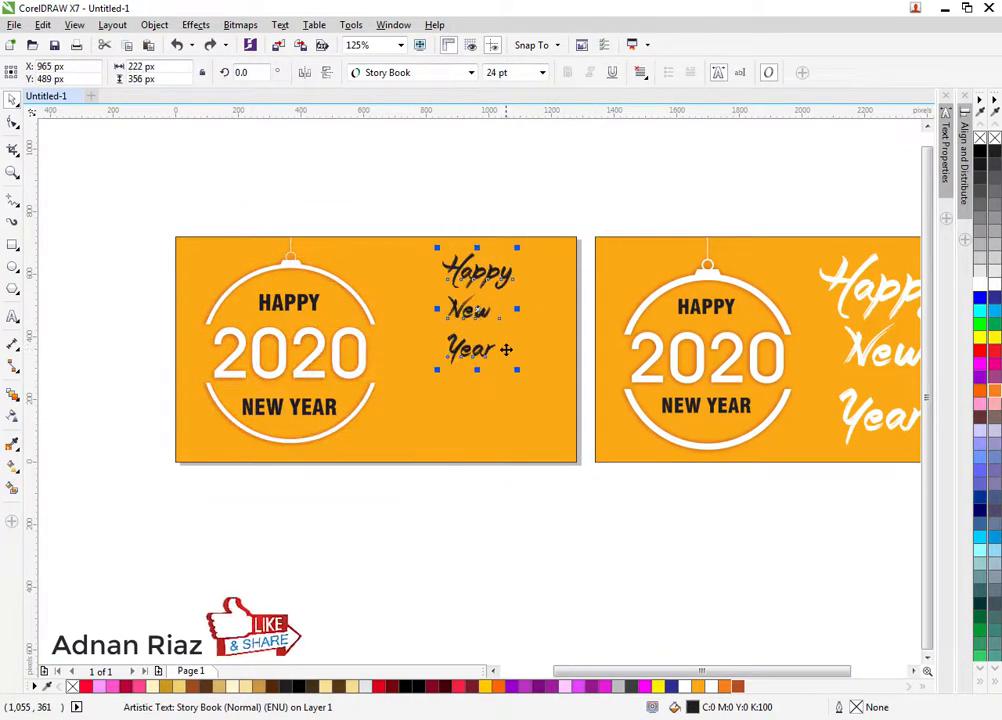
{"action": "key", "text": "ctrl+z"}
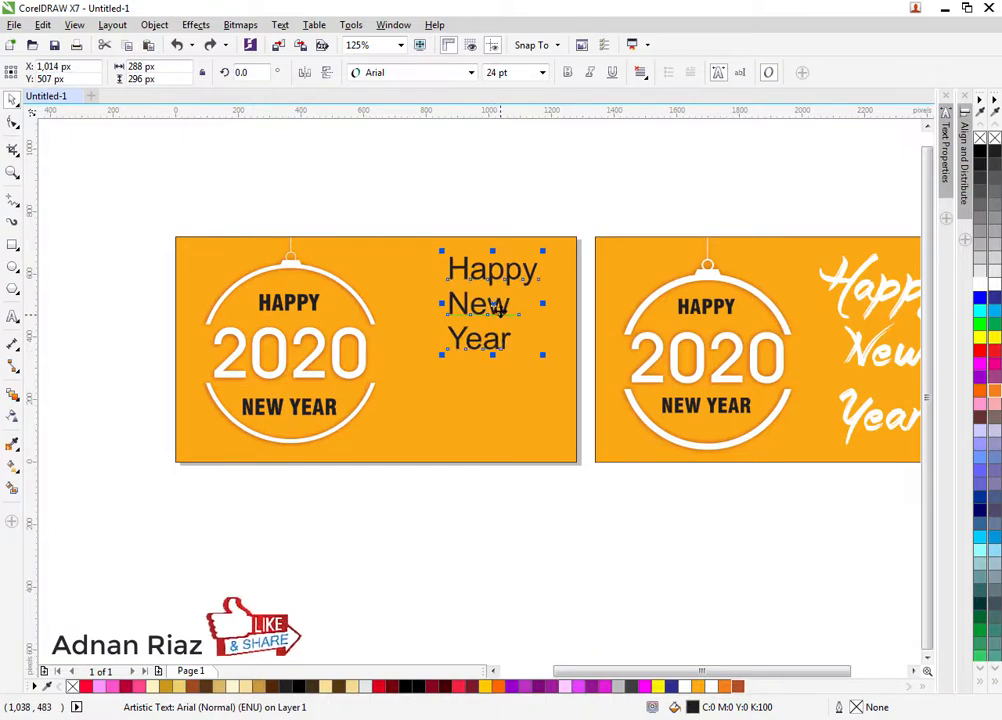
Join the three lines of lettering into the single line "Happy New Year" with one space between the words
{"action": "double_click", "coordinate": [493, 310]}
{"action": "key", "text": "BackSpace"}
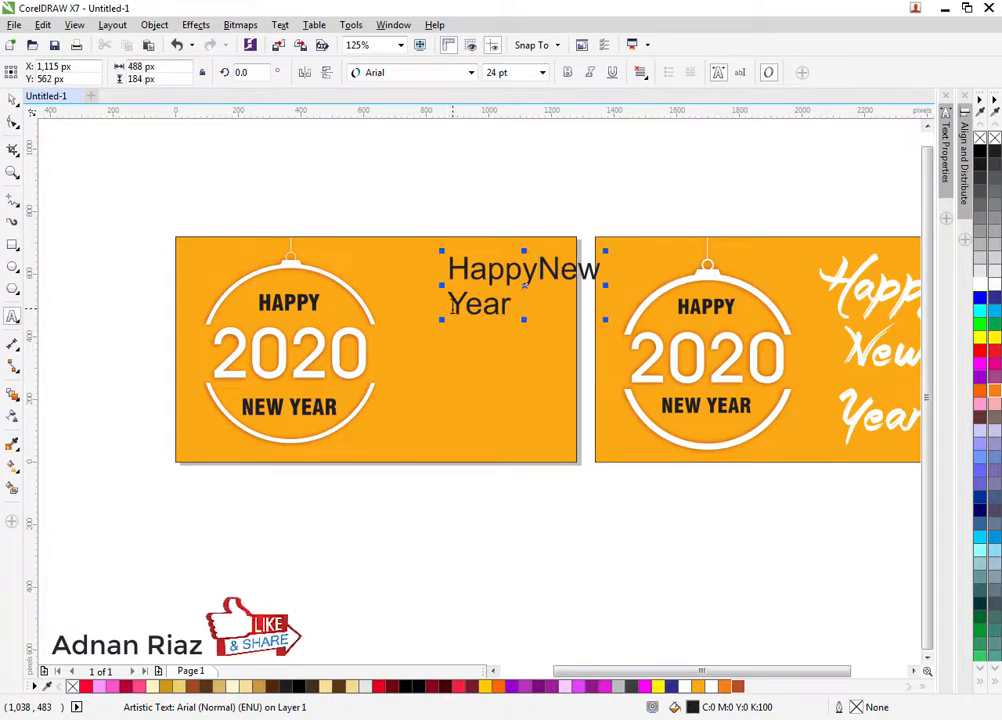
{"action": "left_click", "coordinate": [453, 310]}
{"action": "key", "text": "BackSpace"}
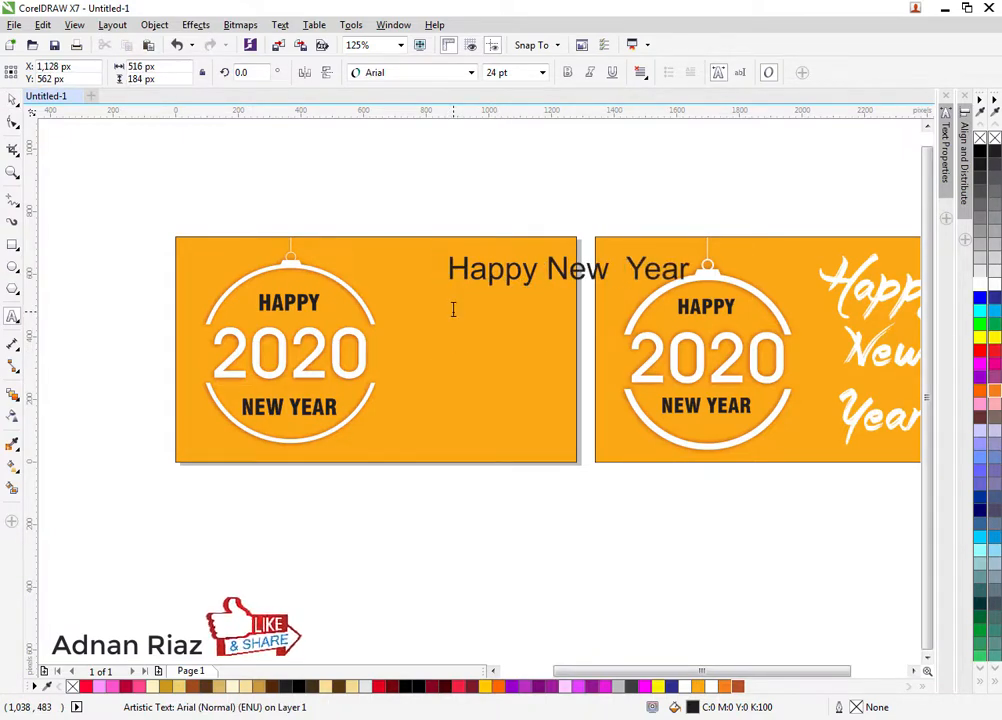
{"action": "key", "text": "BackSpace"}
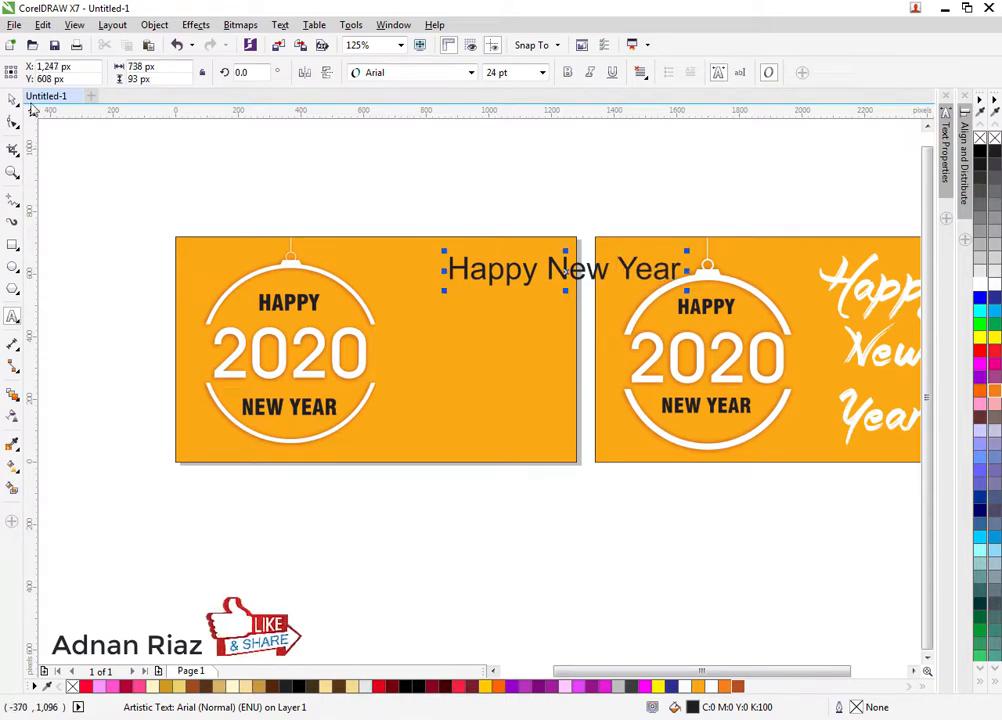
Set the single-line greeting's font to Story Book and move it closer to the ornament and slightly down
{"action": "left_click", "coordinate": [12, 98]}
{"action": "left_click", "coordinate": [400, 72]}
{"action": "left_click", "coordinate": [393, 106]}
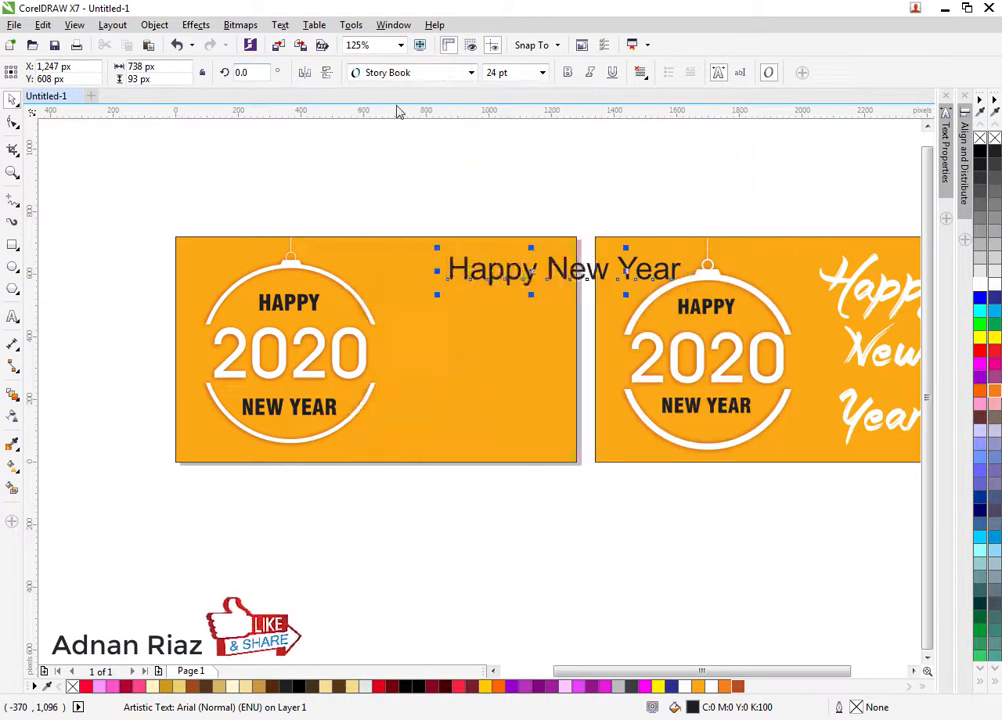
{"action": "left_click_drag", "start_coordinate": [535, 270], "coordinate": [498, 287]}
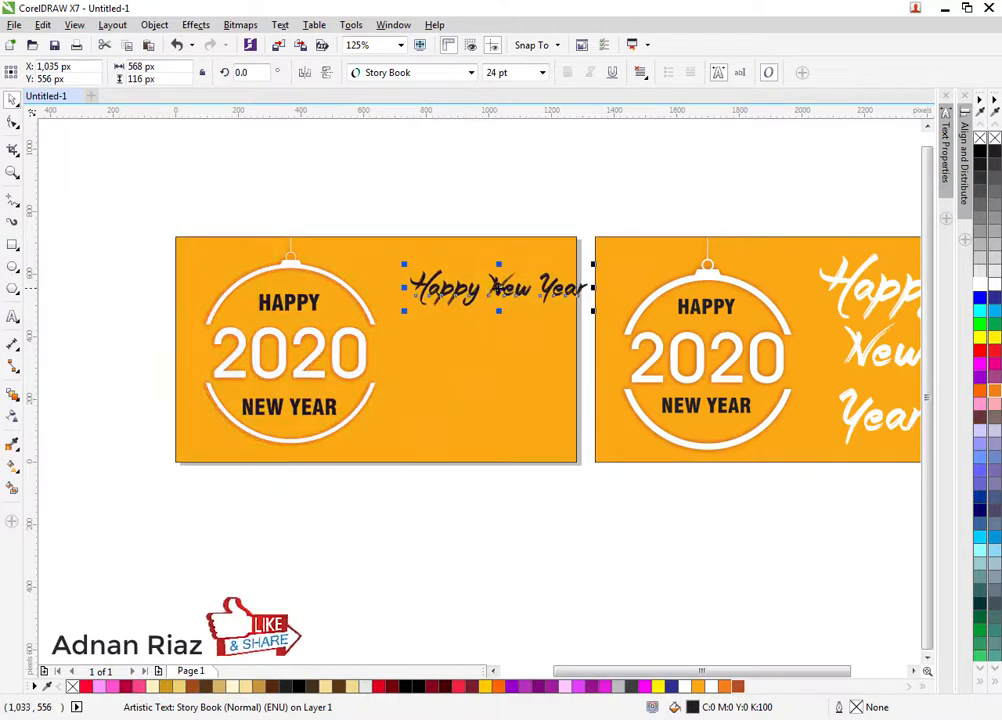
{"action": "double_click", "coordinate": [495, 288]}
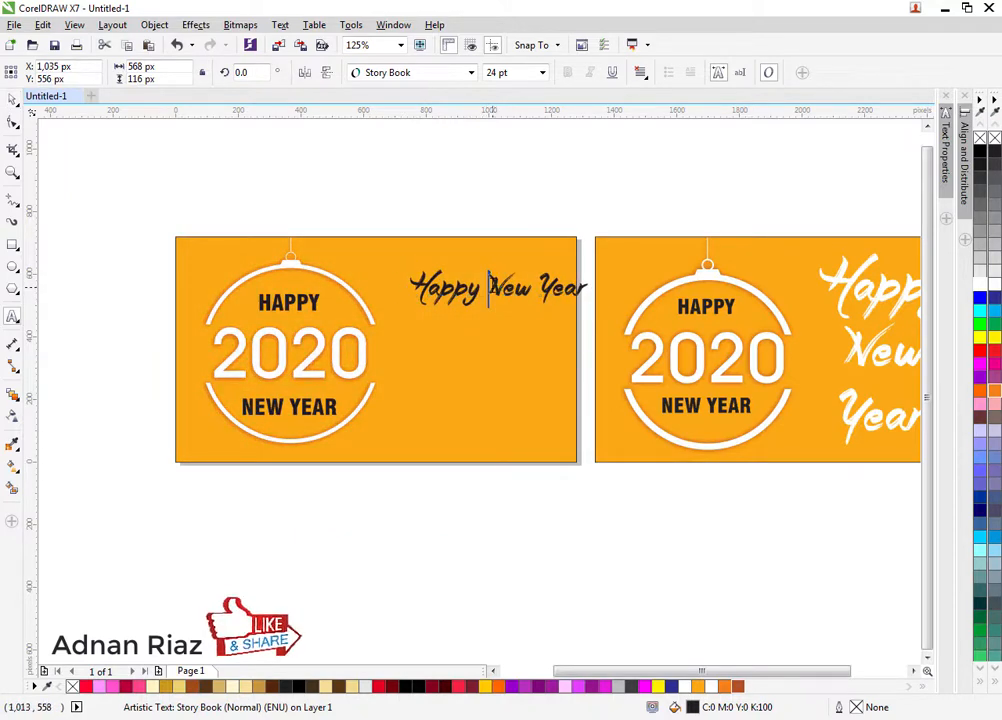
{"action": "left_click", "coordinate": [12, 100]}
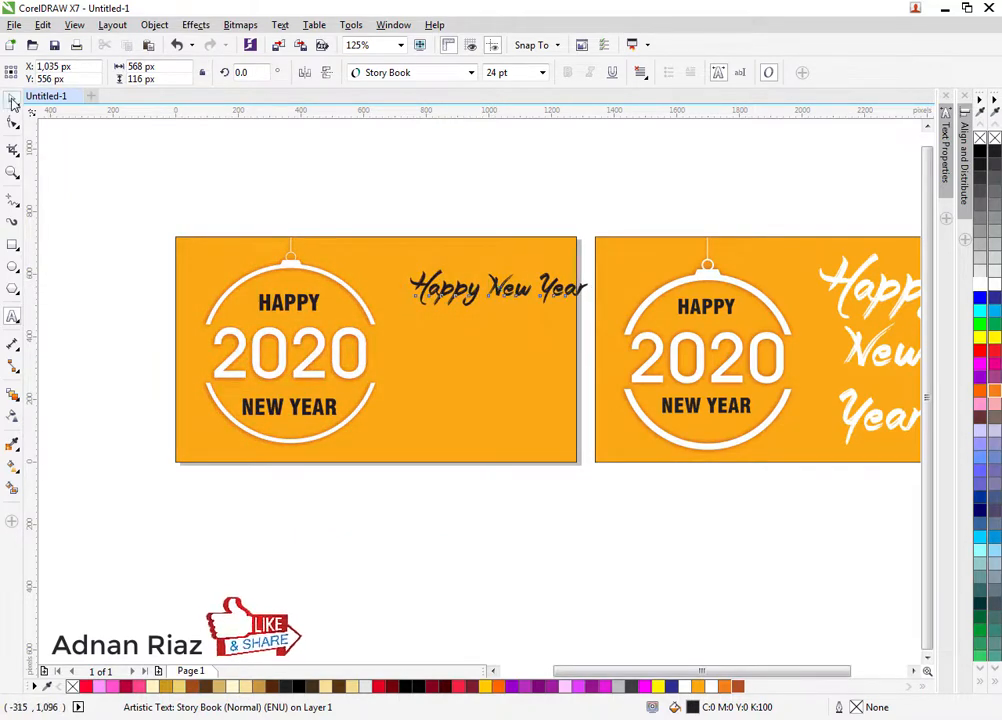
{"action": "scroll", "coordinate": [479, 297], "scroll_direction": "up", "scroll_amount": 1}
{"action": "key", "text": "ctrl+q"}
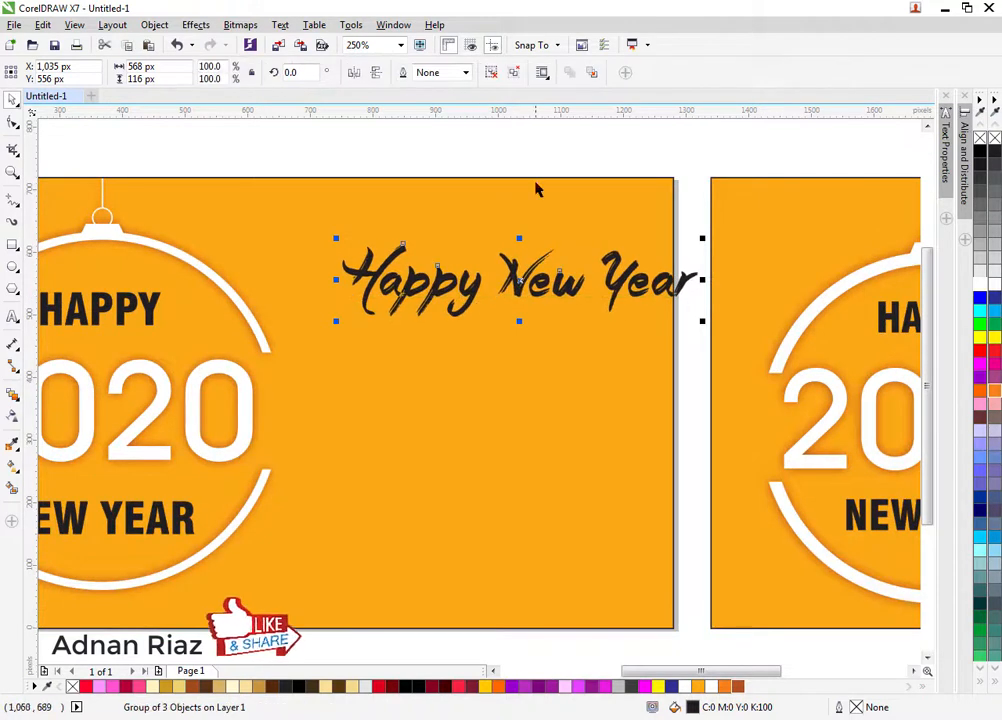
{"action": "left_click", "coordinate": [532, 150]}
{"action": "left_click", "coordinate": [521, 282]}
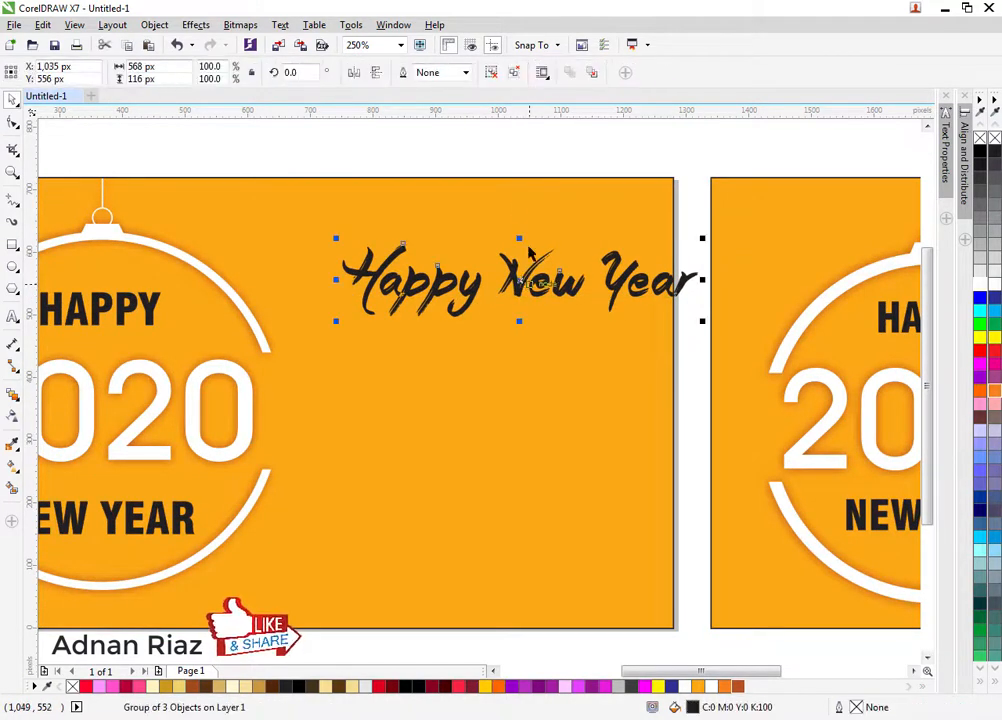
{"action": "left_click", "coordinate": [497, 73]}
{"action": "key", "text": "ctrl+z"}
{"action": "key", "text": "ctrl+z"}
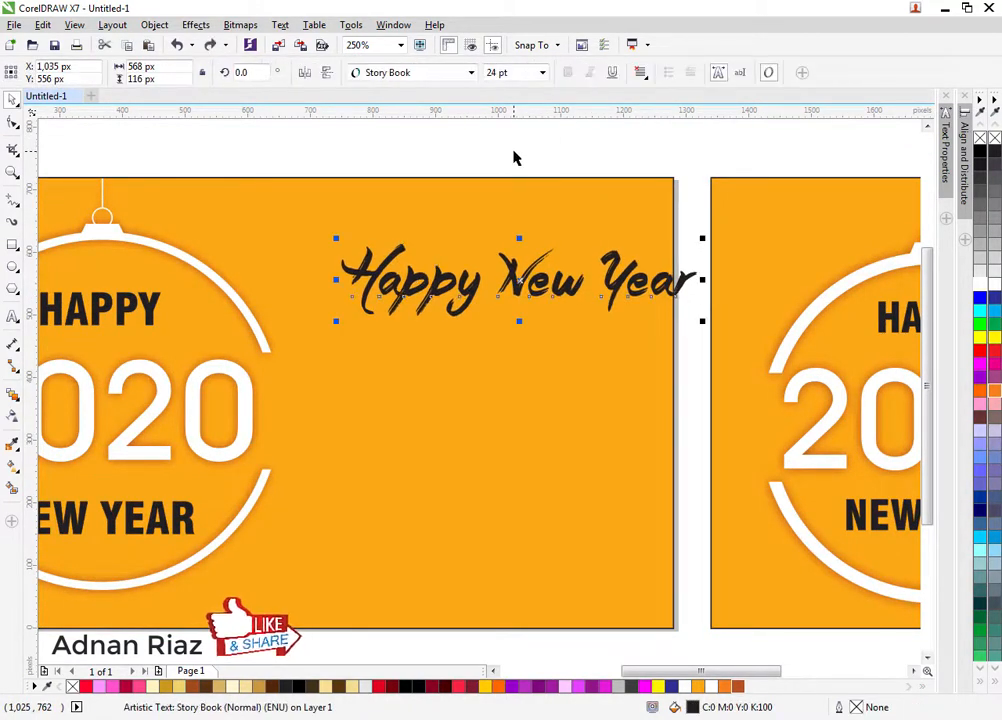
Break the greeting apart into separate words, shifting "New" one line down and "Year" two lines down
{"action": "key", "text": "ctrl+k"}
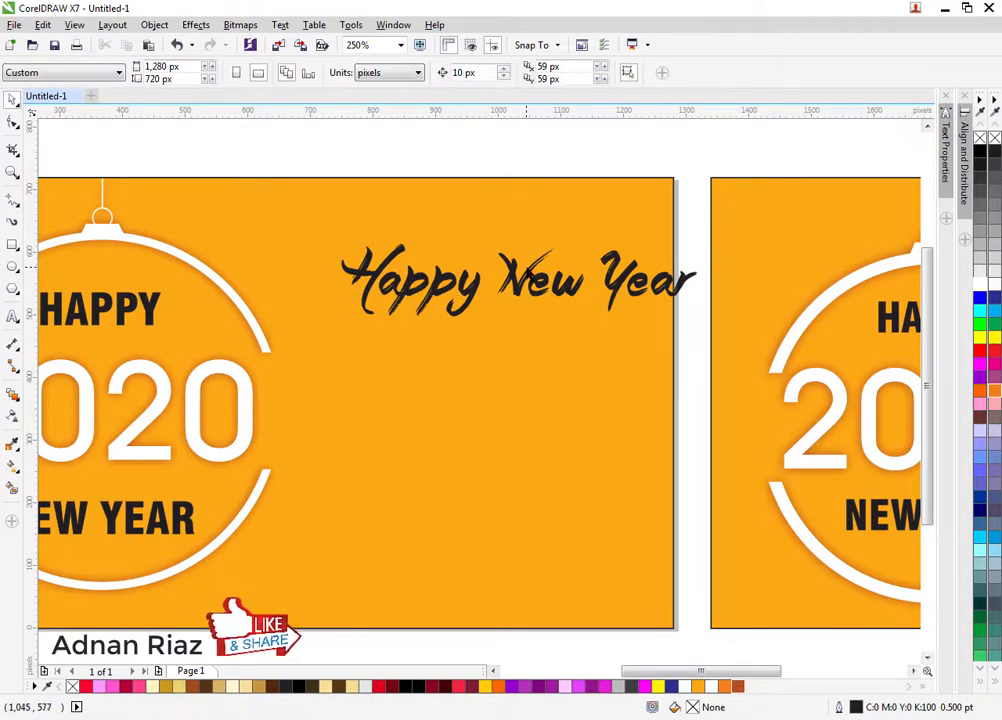
{"action": "left_click_drag", "start_coordinate": [526, 274], "coordinate": [526, 349]}
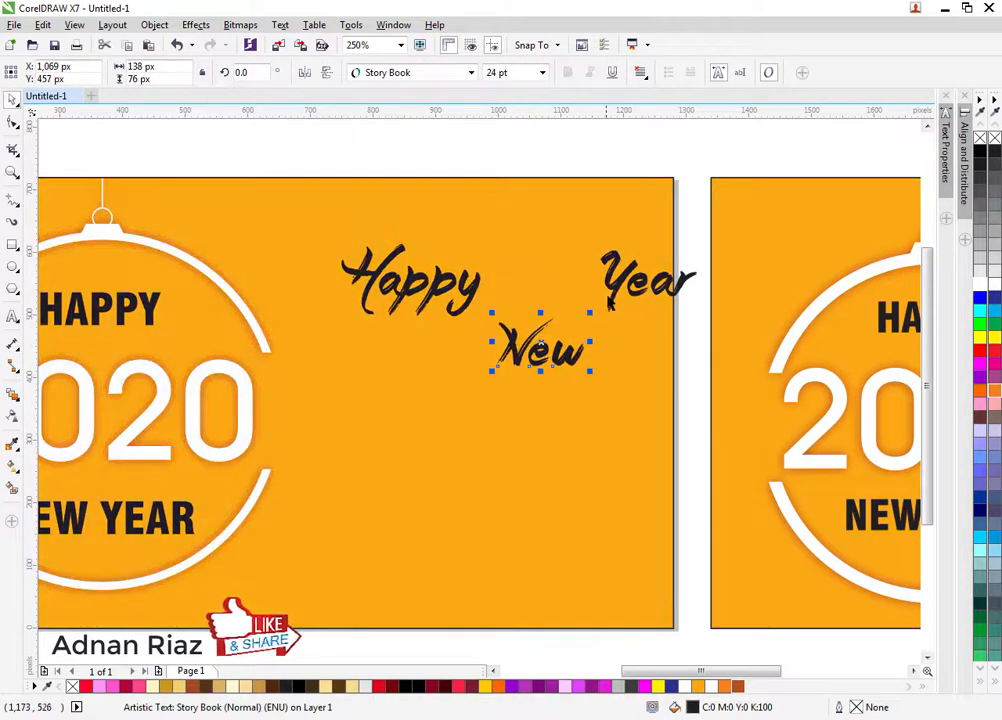
{"action": "left_click", "coordinate": [607, 303]}
{"action": "key", "text": "Down"}
{"action": "key", "text": "Down"}
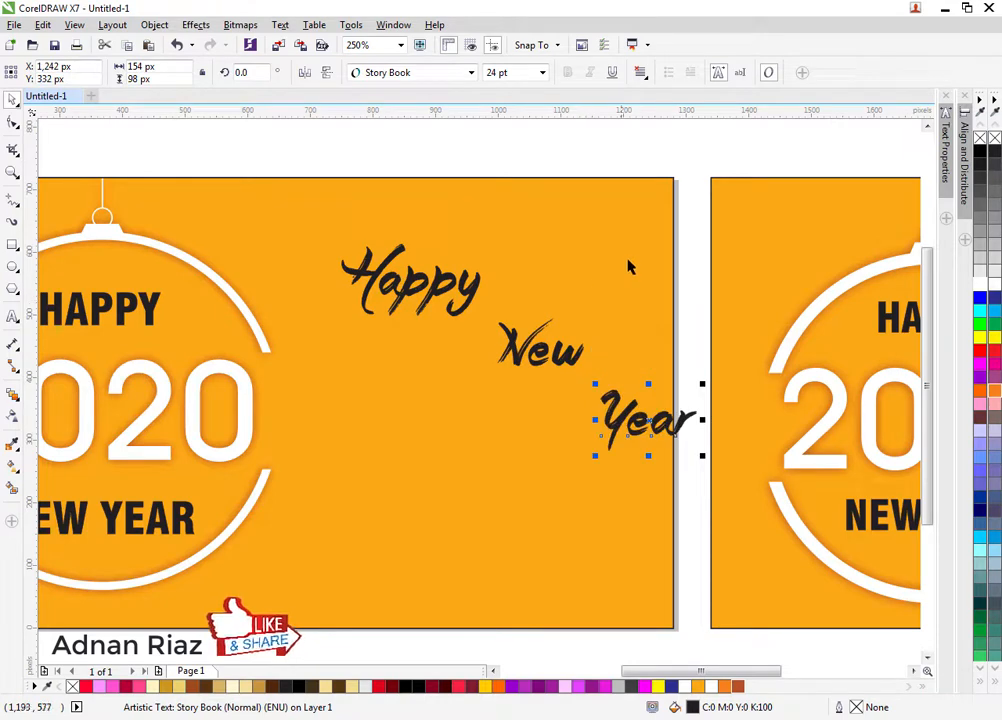
Align the words "Happy", "New" and "Year" on a common vertical centre line so they stack below one another
{"action": "scroll", "coordinate": [631, 264], "scroll_direction": "down", "scroll_amount": 3}
{"action": "left_click_drag", "start_coordinate": [448, 183], "coordinate": [674, 370]}
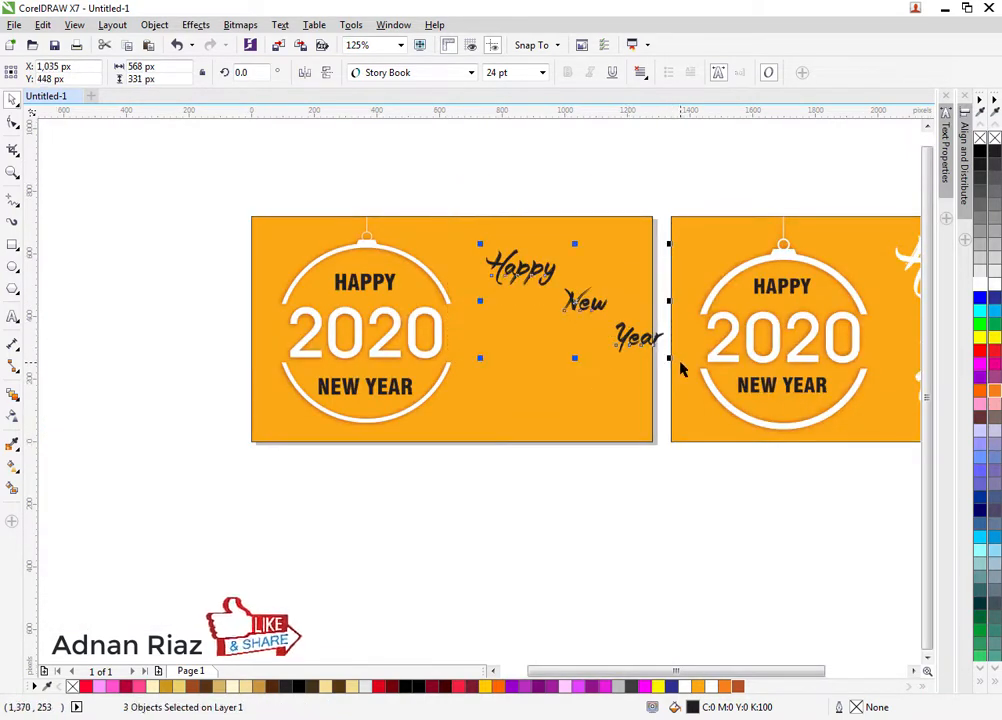
{"action": "key", "text": "c"}
{"action": "left_click", "coordinate": [568, 238], "text": "shift"}
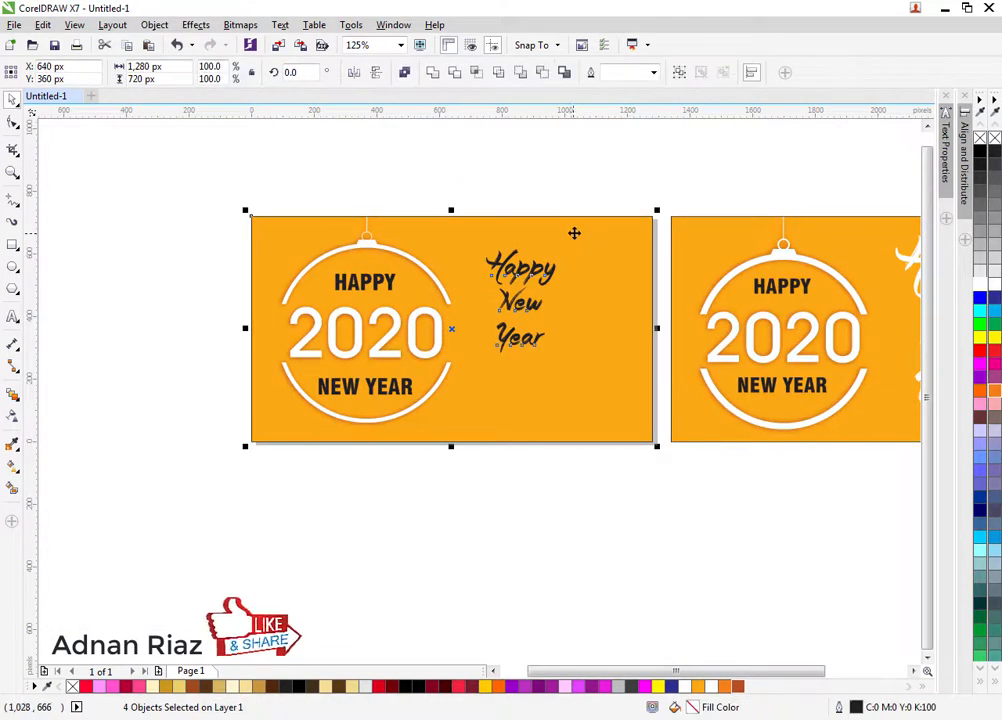
{"action": "left_click_drag", "start_coordinate": [590, 197], "coordinate": [470, 366]}
Enlarge the three stacked words to about 389 × 580 px, reposition them beside the ornament and fill them white
{"action": "left_click_drag", "start_coordinate": [561, 244], "coordinate": [591, 203]}
{"action": "left_click_drag", "start_coordinate": [532, 279], "coordinate": [571, 317]}
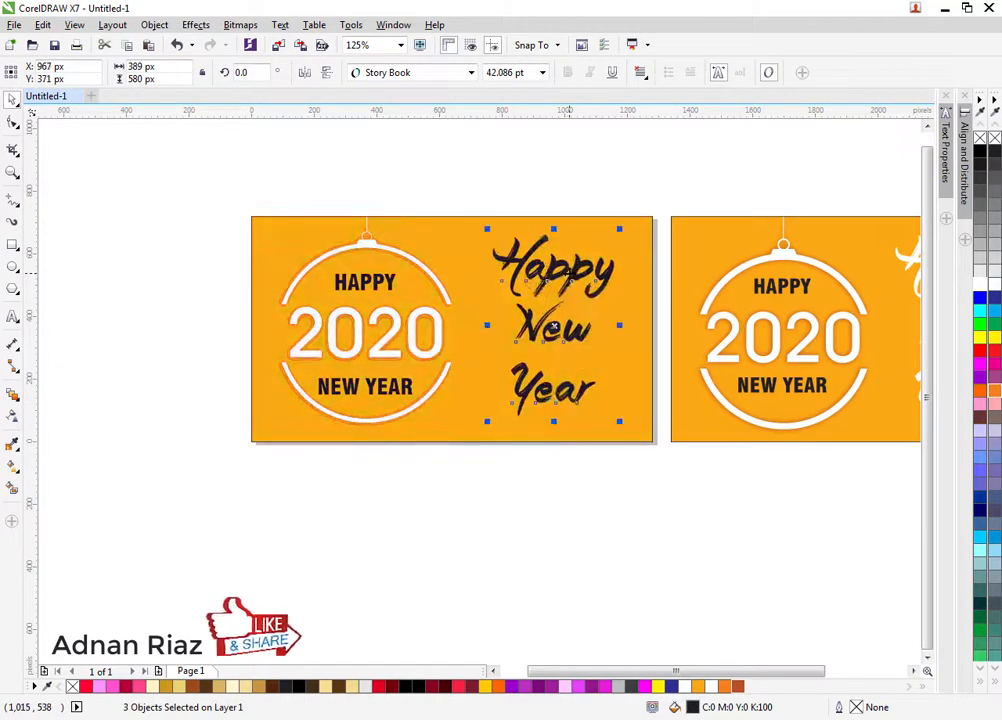
{"action": "left_click", "coordinate": [979, 285]}
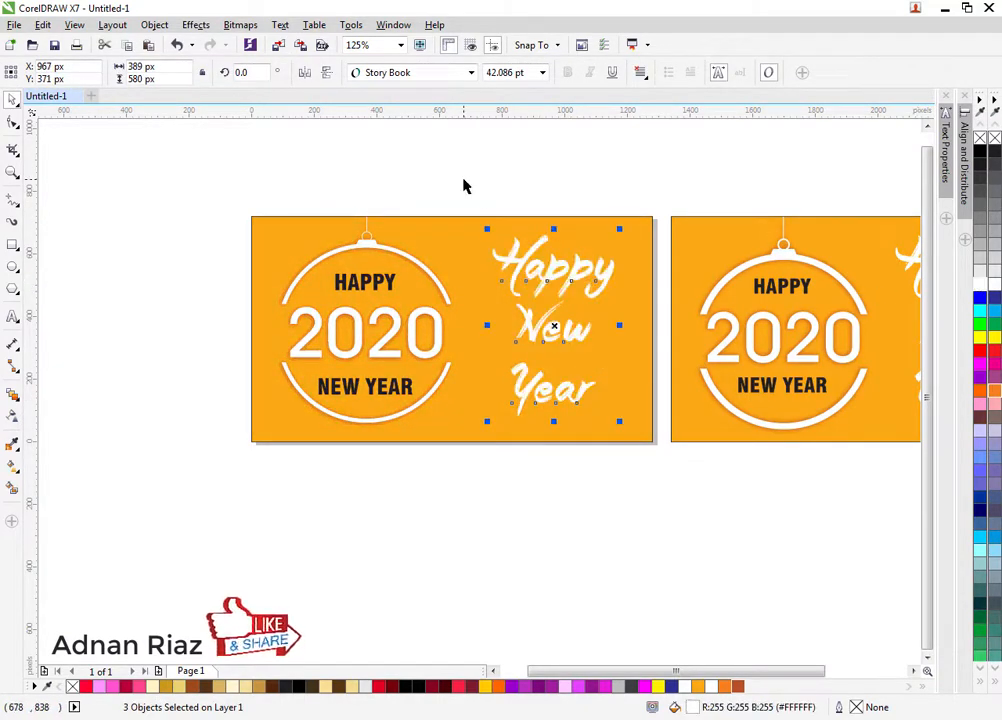
Group the three white words and centre the group vertically on the orange banner
{"action": "key", "text": "ctrl+g"}
{"action": "left_click", "coordinate": [466, 261], "text": "shift"}
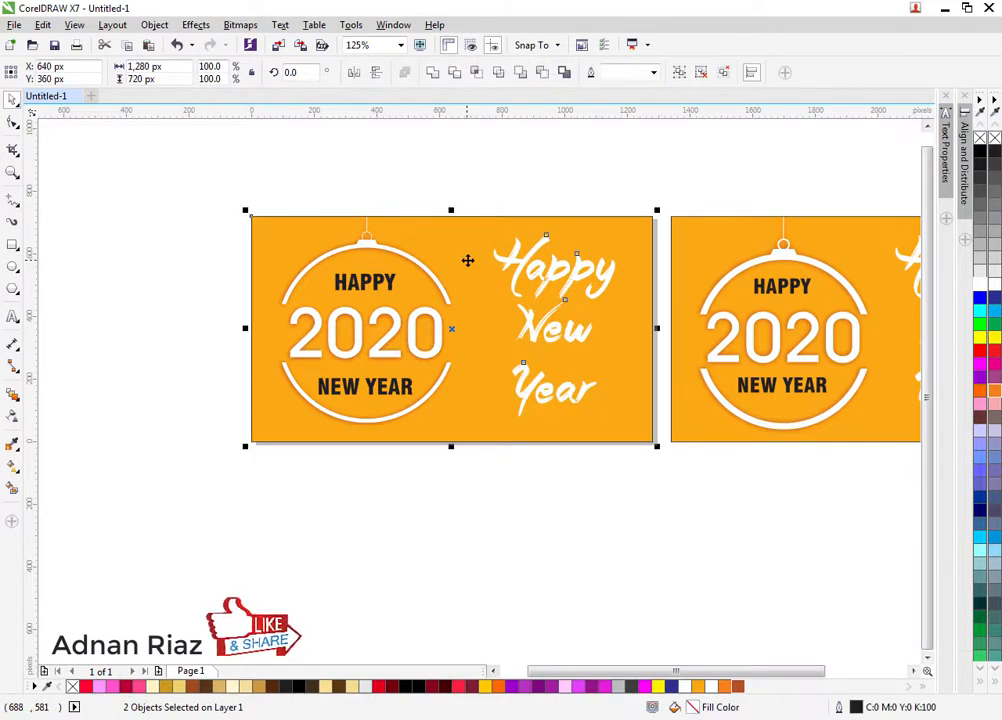
{"action": "left_click", "coordinate": [492, 197]}
{"action": "key", "text": "F4"}
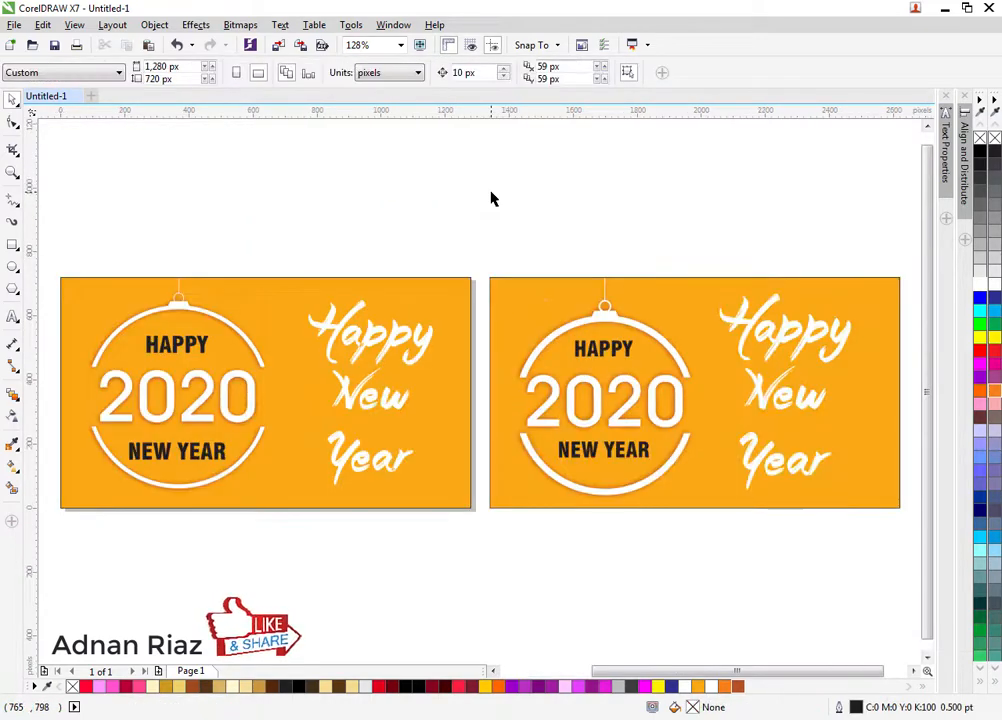